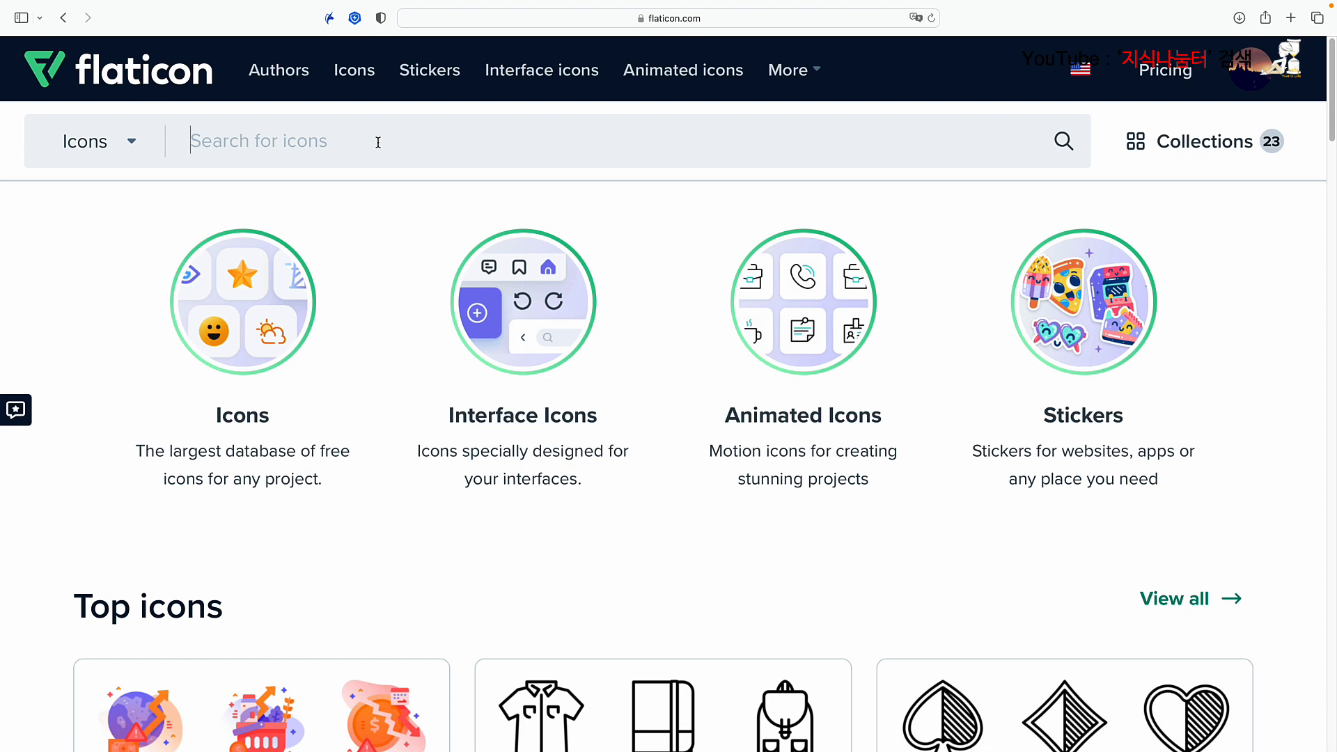
Step: Search the icons for "peoples"
type("people")
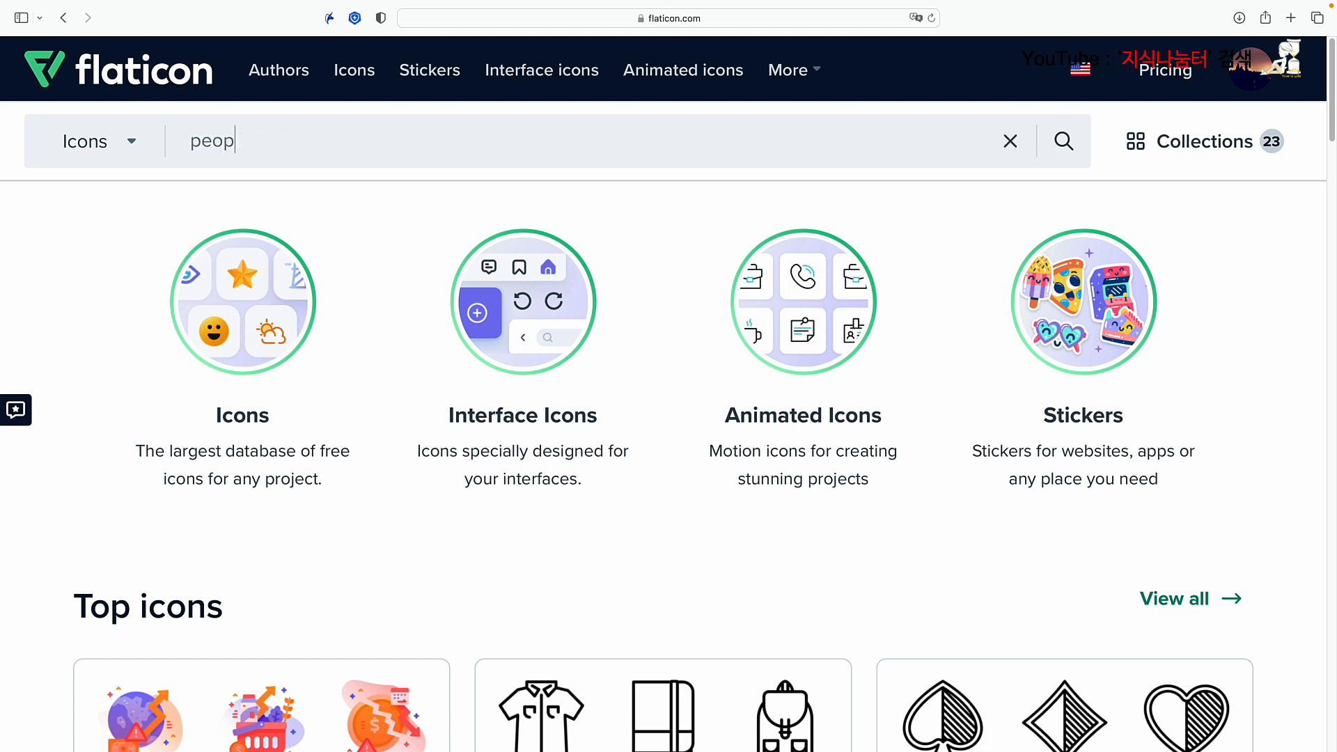
type("s")
key("Return")
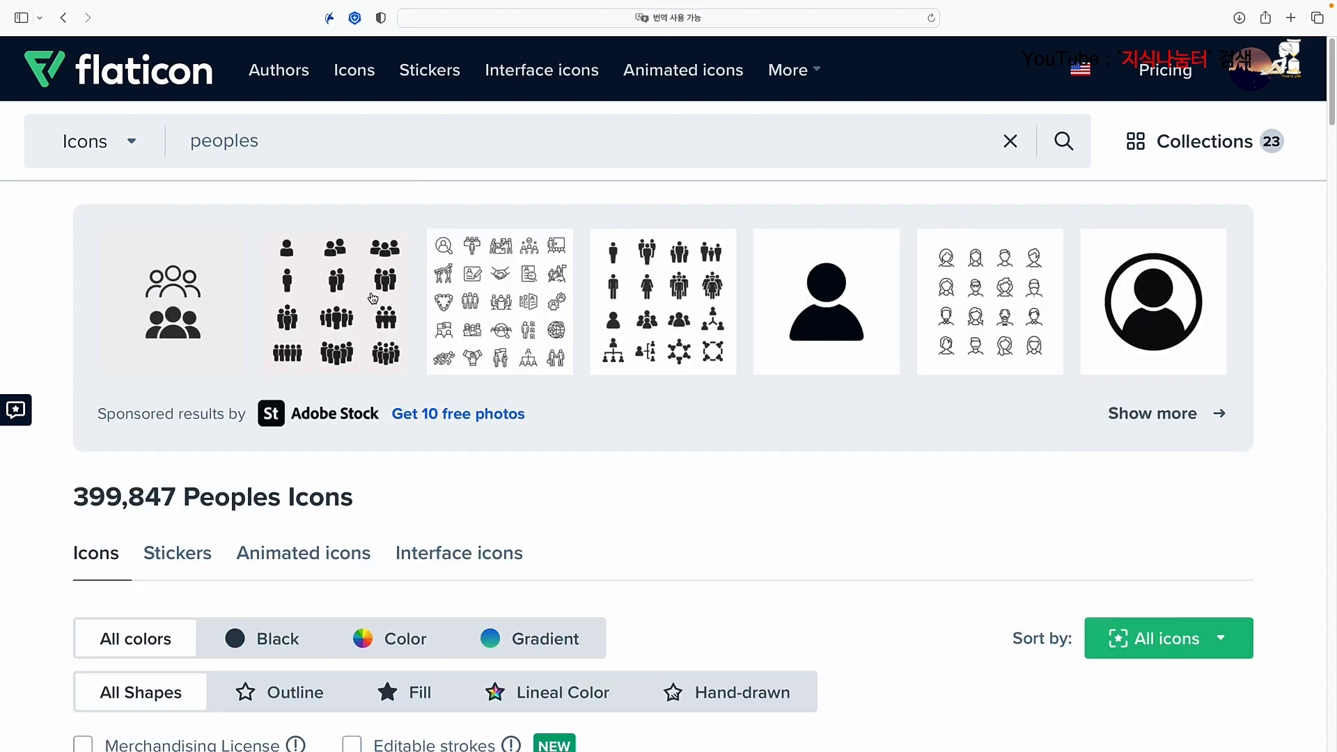
Step: Browse the people results and open the flat colour group icon of three people in dark blue, orange and light blue
scroll(390, 363, "down", 10)
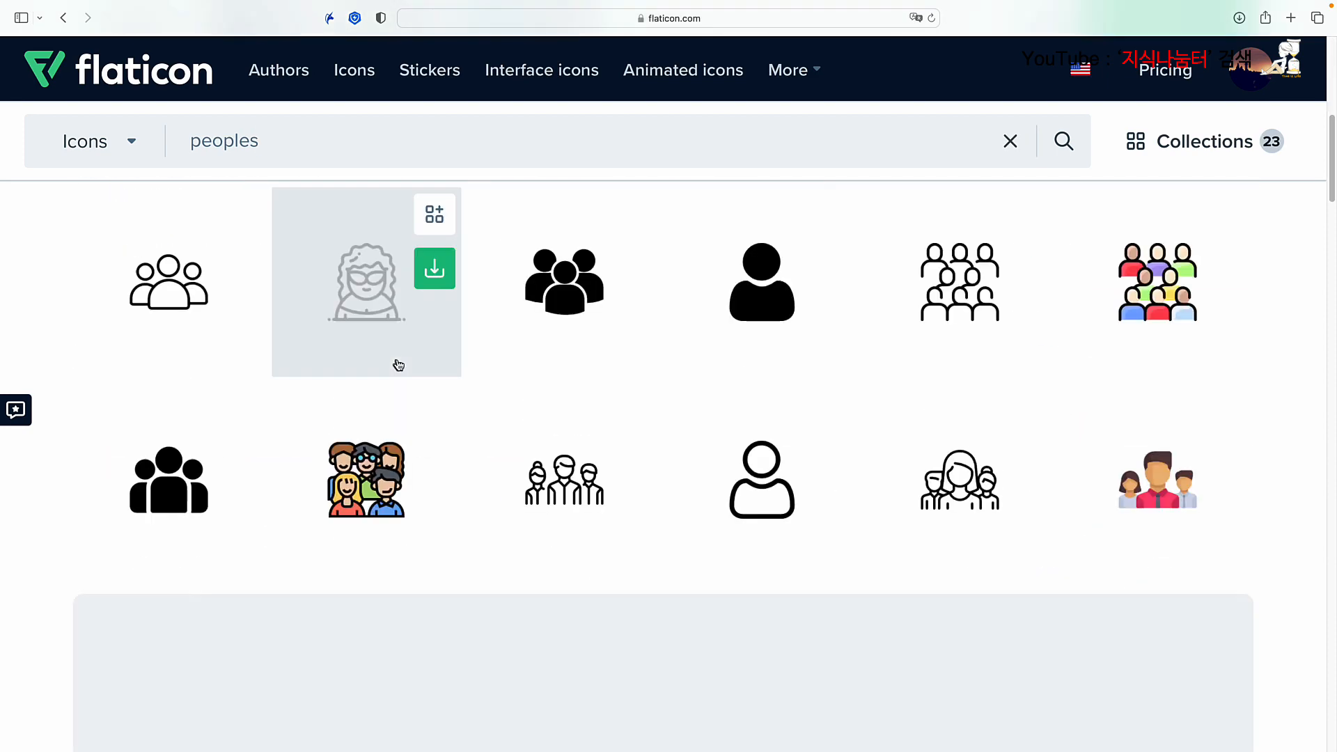
scroll(412, 363, "down", 5)
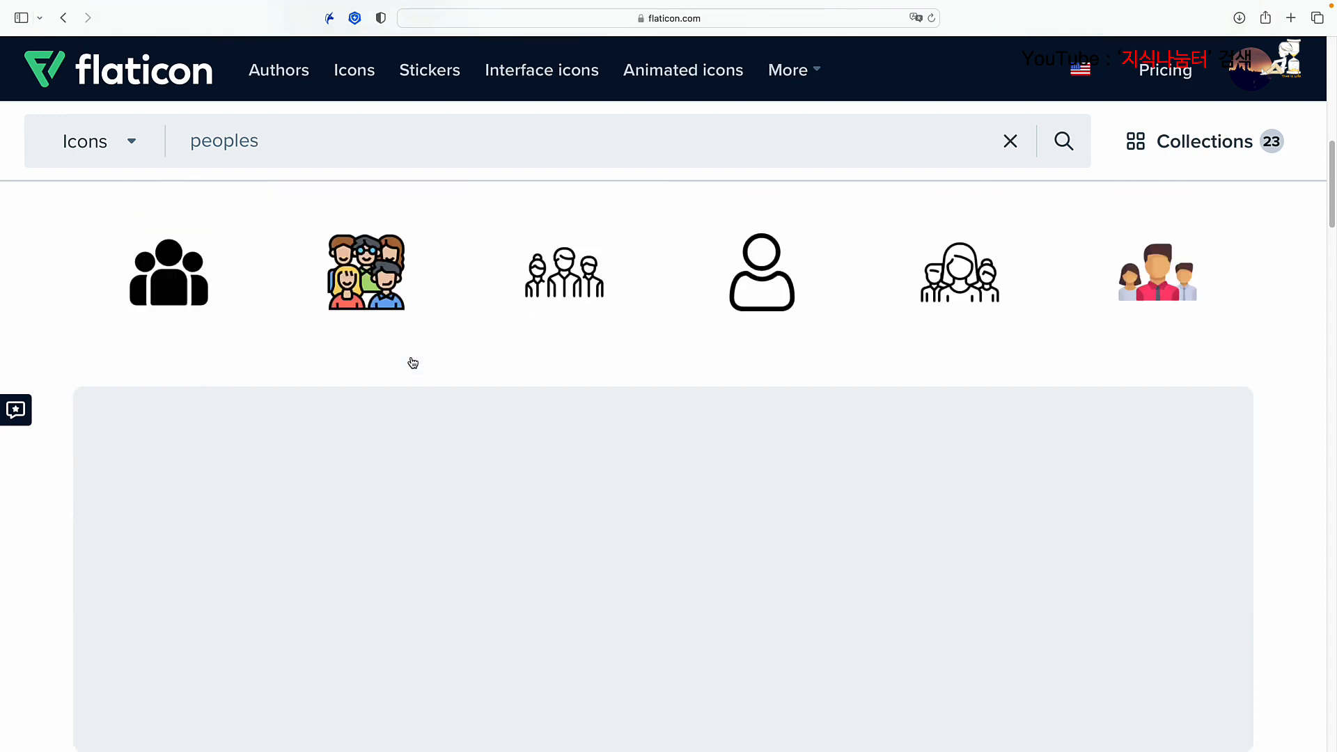
scroll(445, 363, "down", 6)
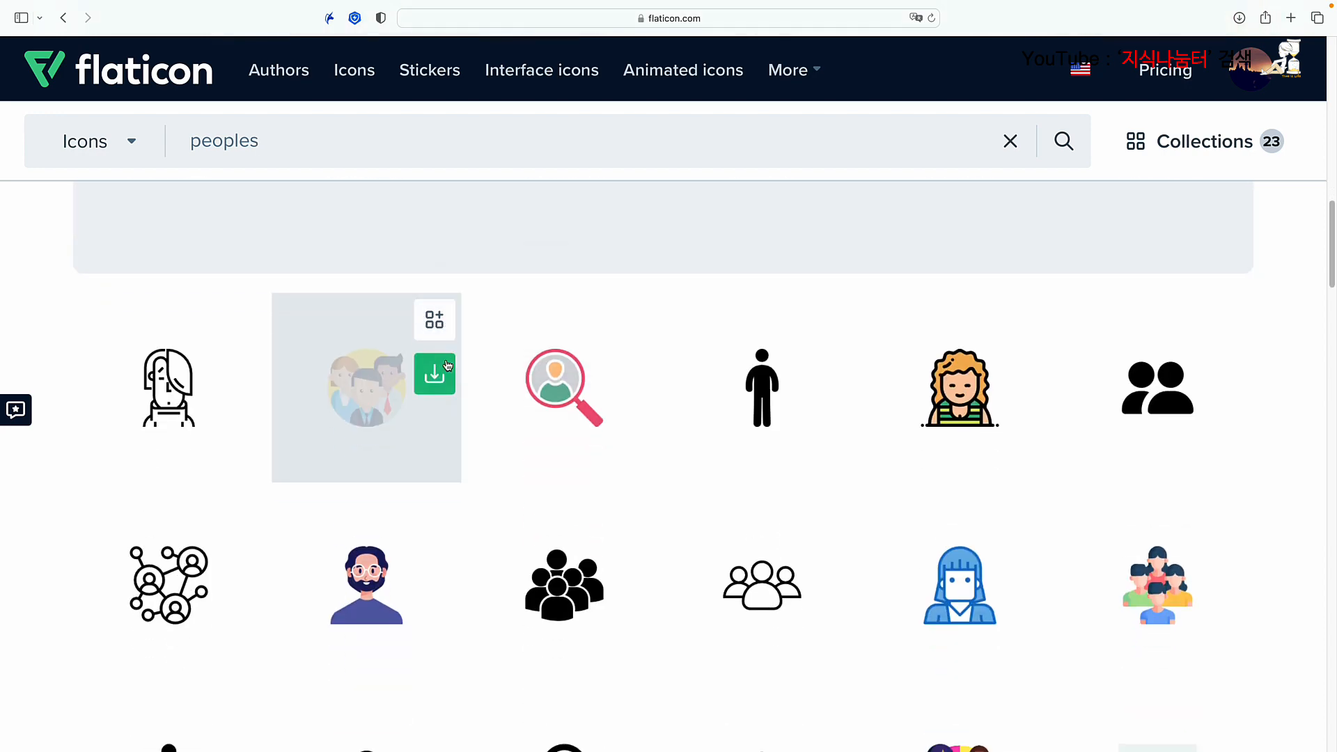
scroll(448, 366, "down", 2)
scroll(534, 362, "down", 7)
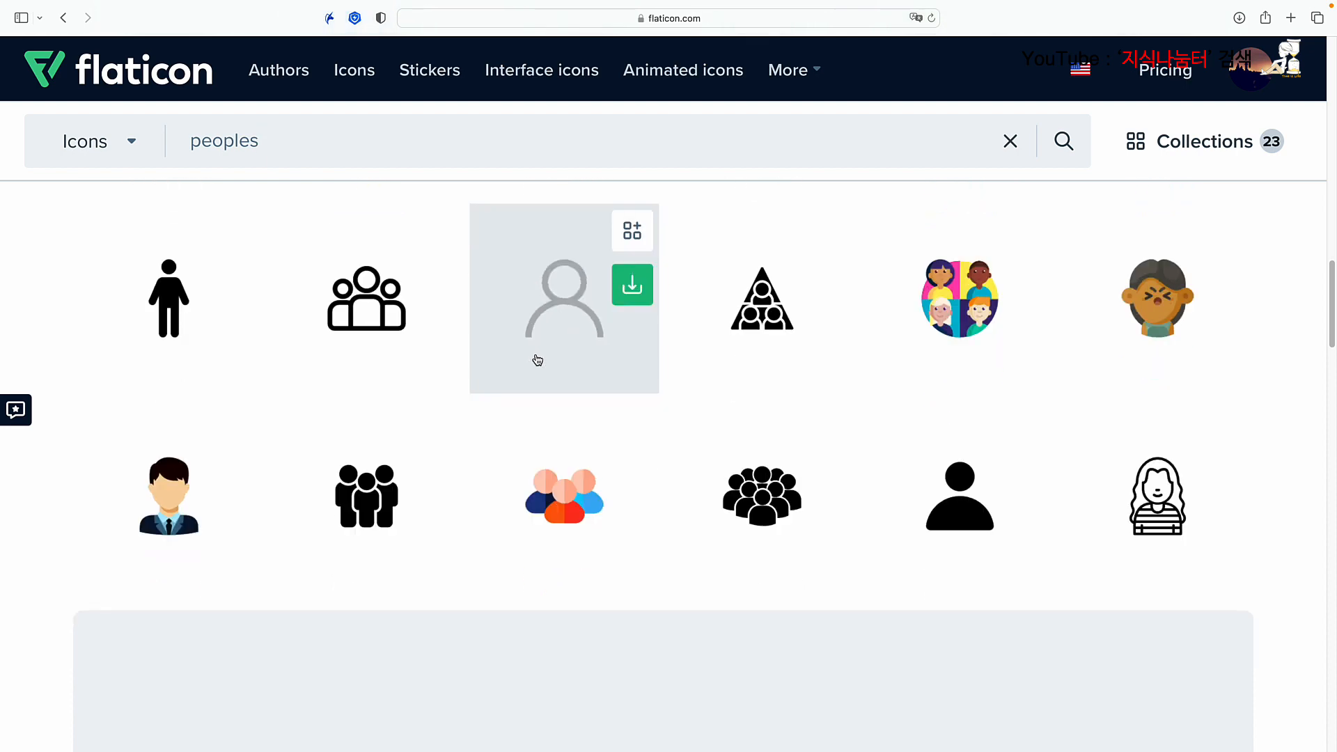
scroll(536, 359, "down", 3)
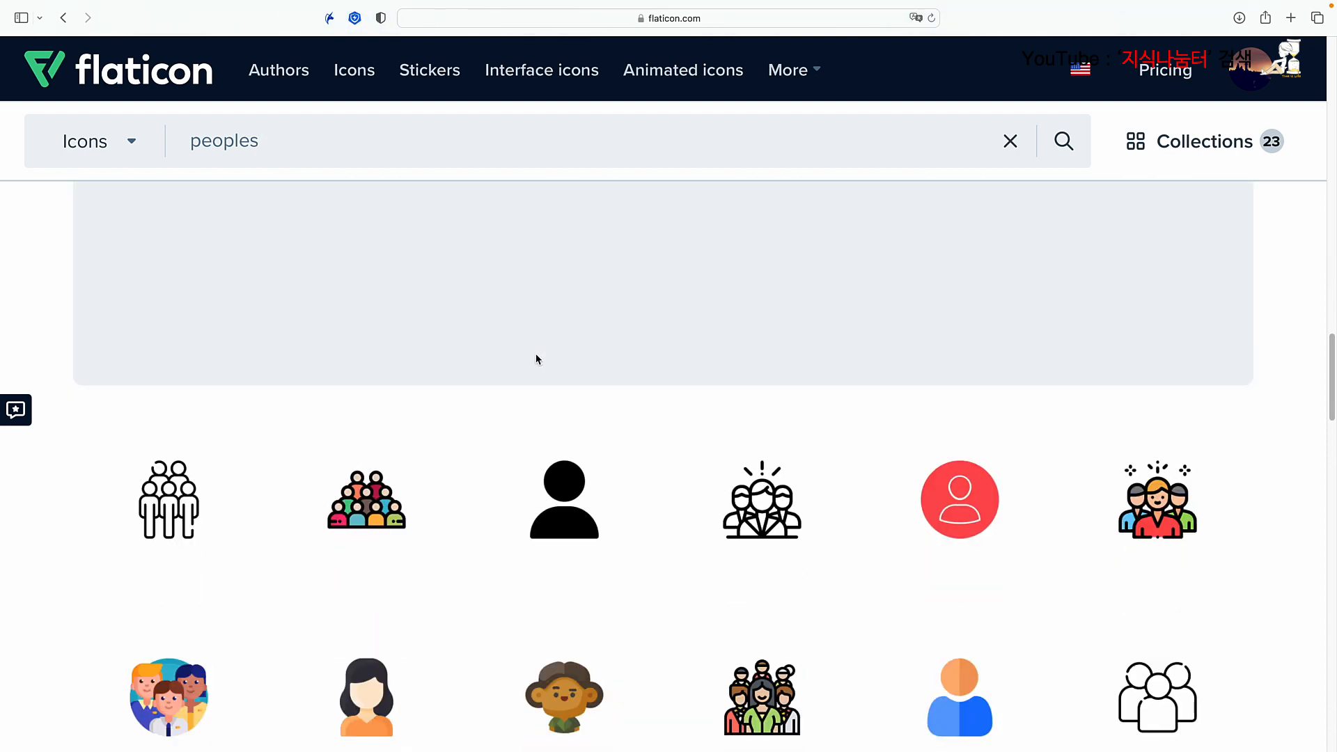
scroll(536, 353, "up", 3)
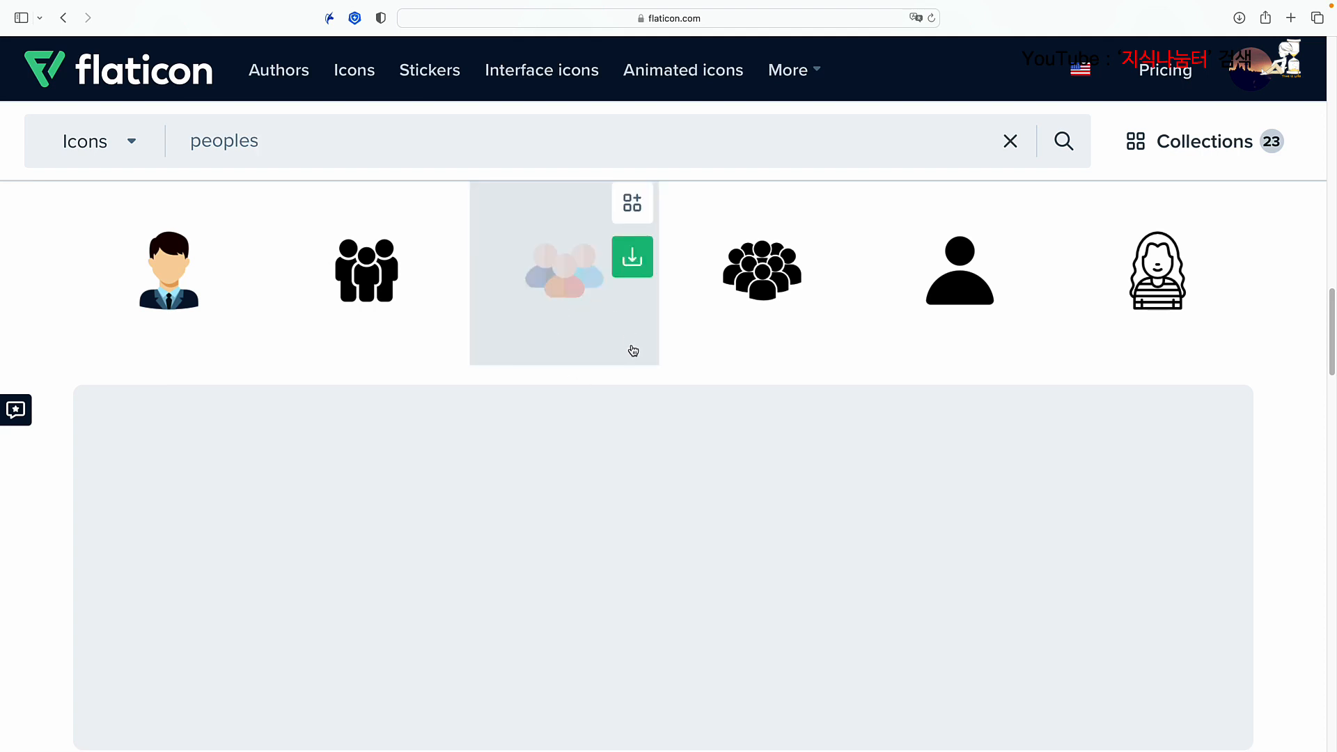
left_click(561, 285)
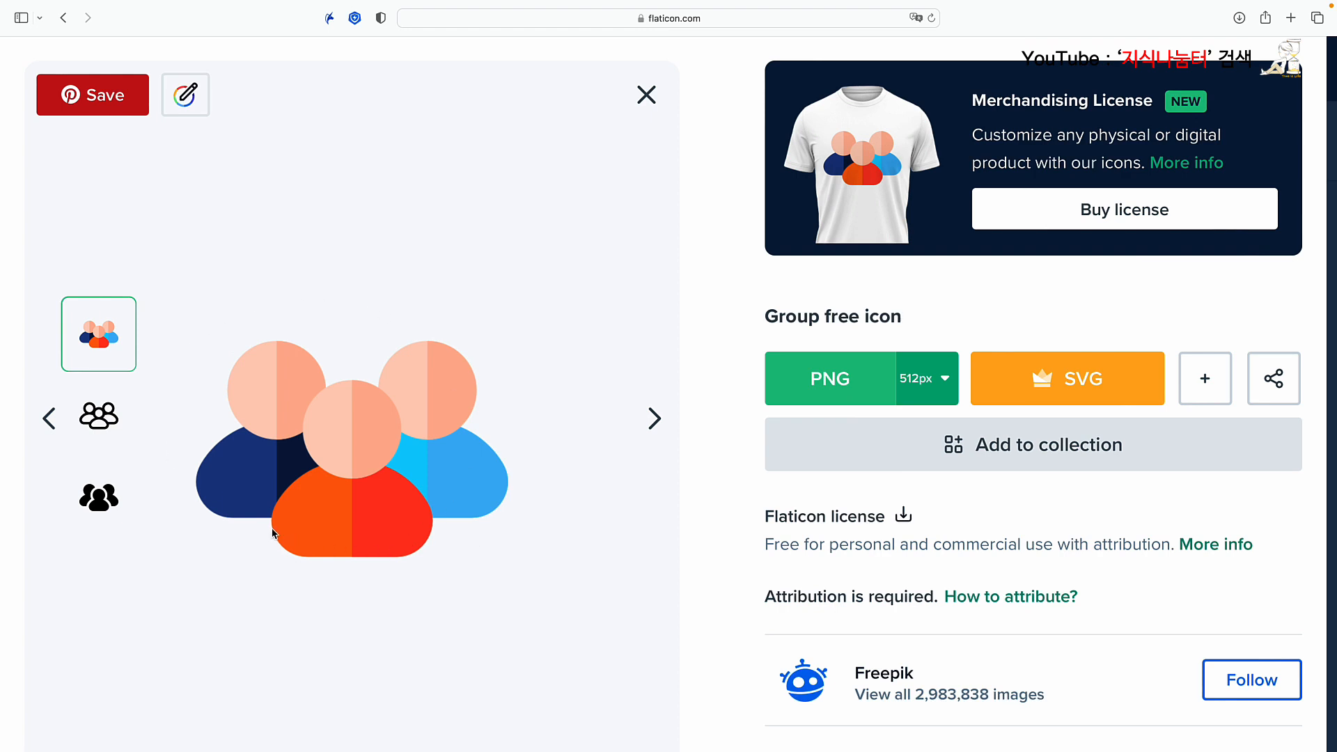
Step: Download the group icon as a 512 px PNG and dismiss the attribution reminder
left_click(862, 390)
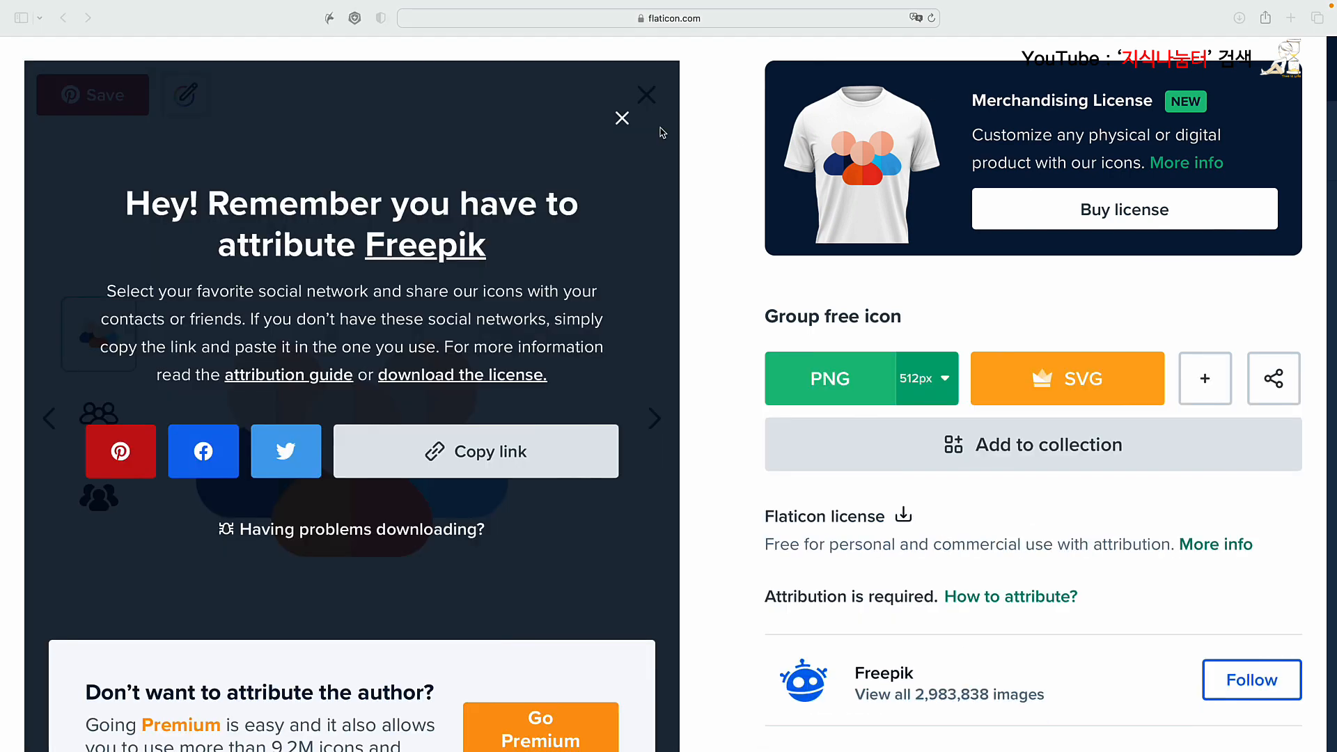
left_click(621, 121)
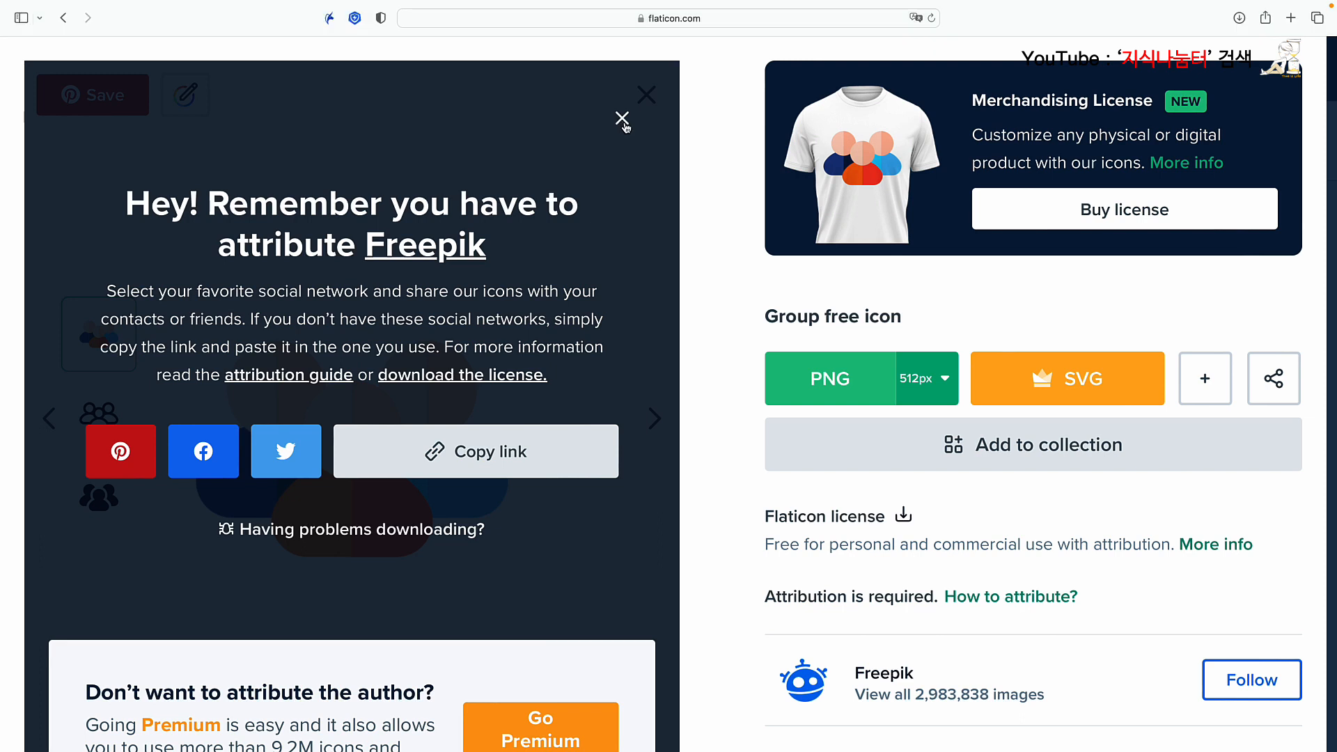
left_click(623, 120)
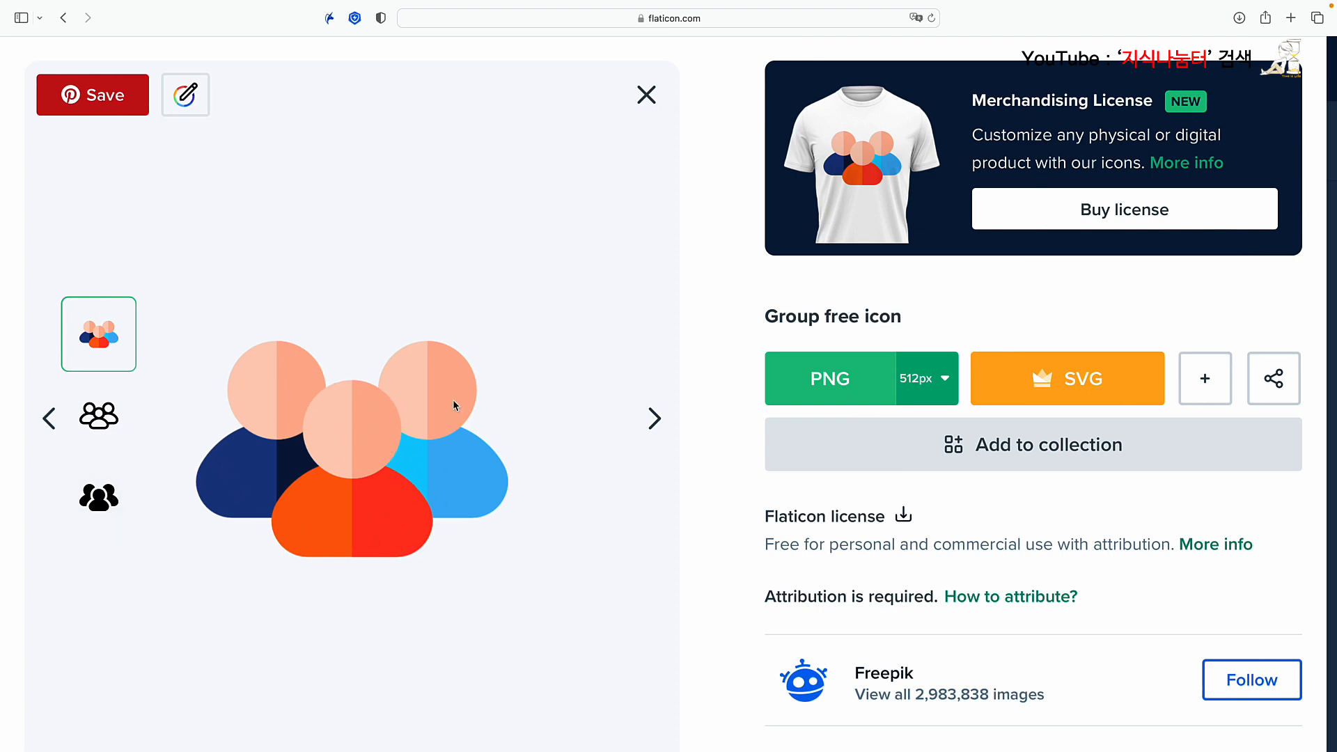
Step: Open the group icon in the editor and recolour its cyan part to black, #000000
left_click(185, 101)
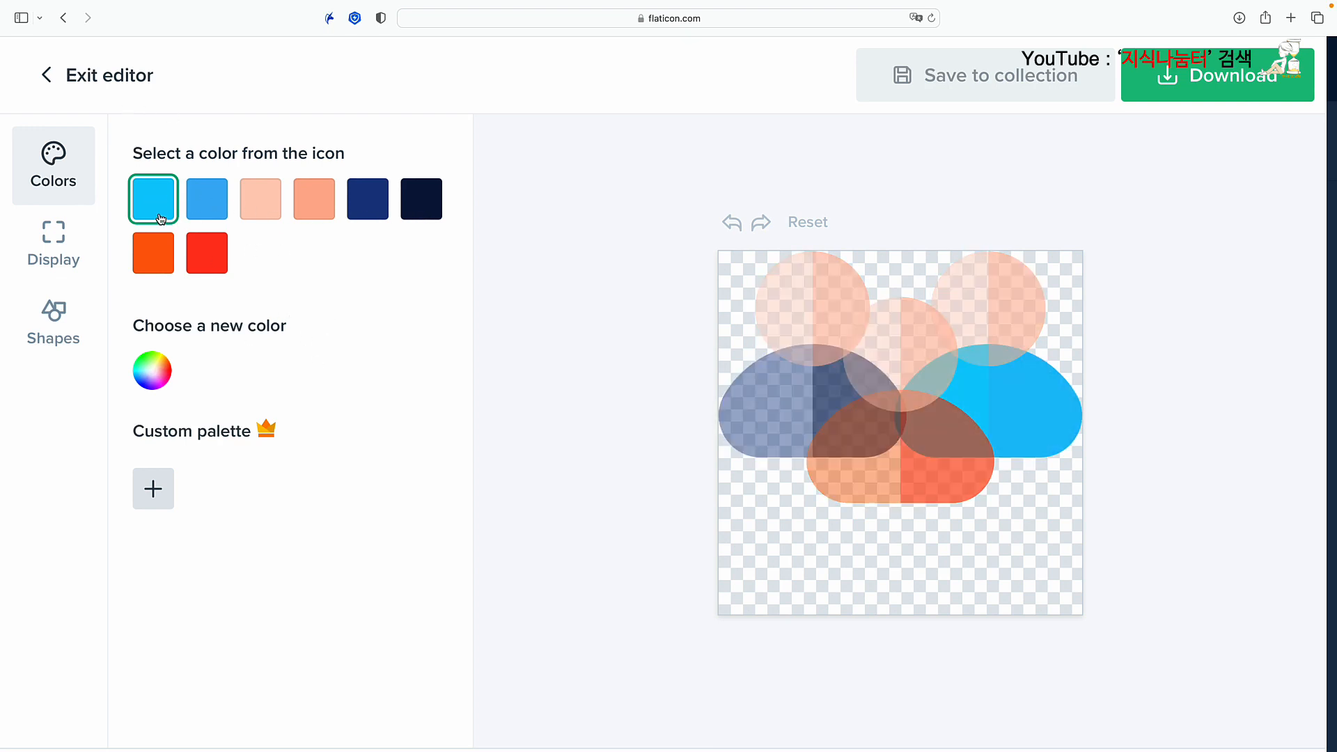
left_click(156, 374)
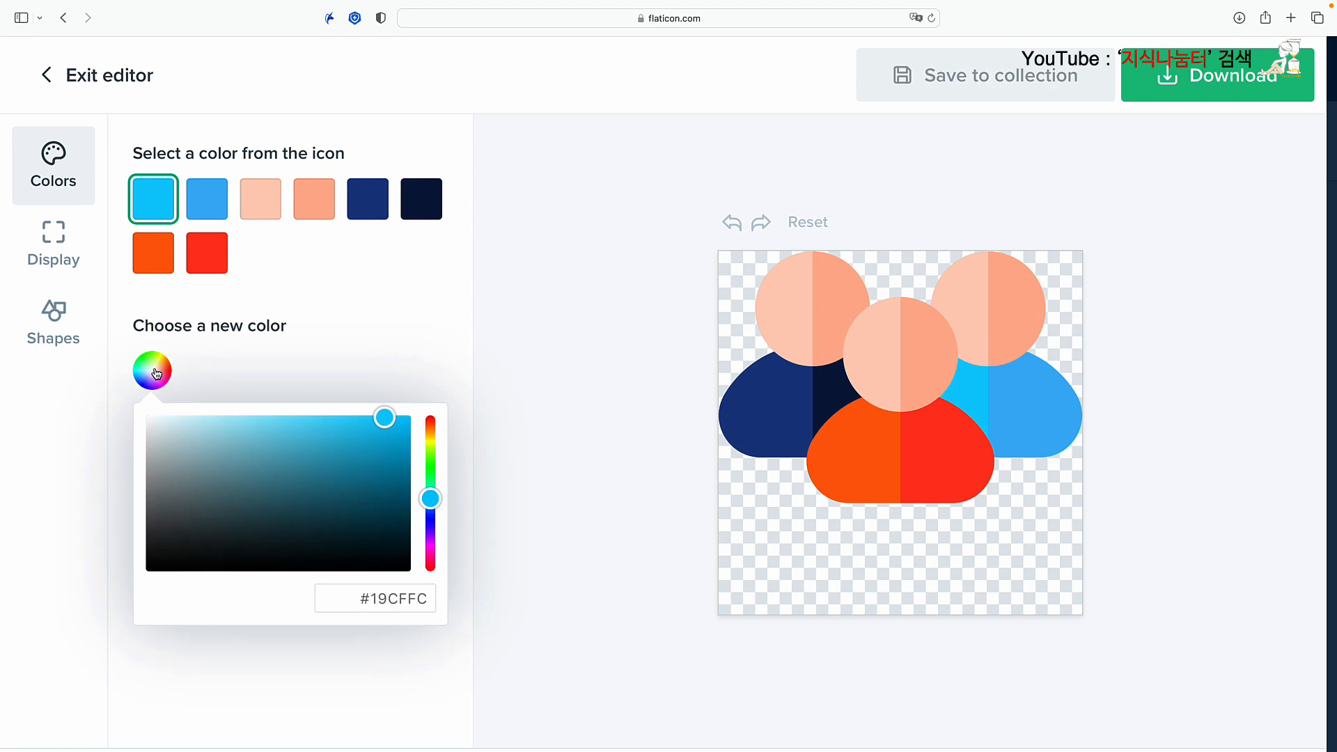
left_click(145, 570)
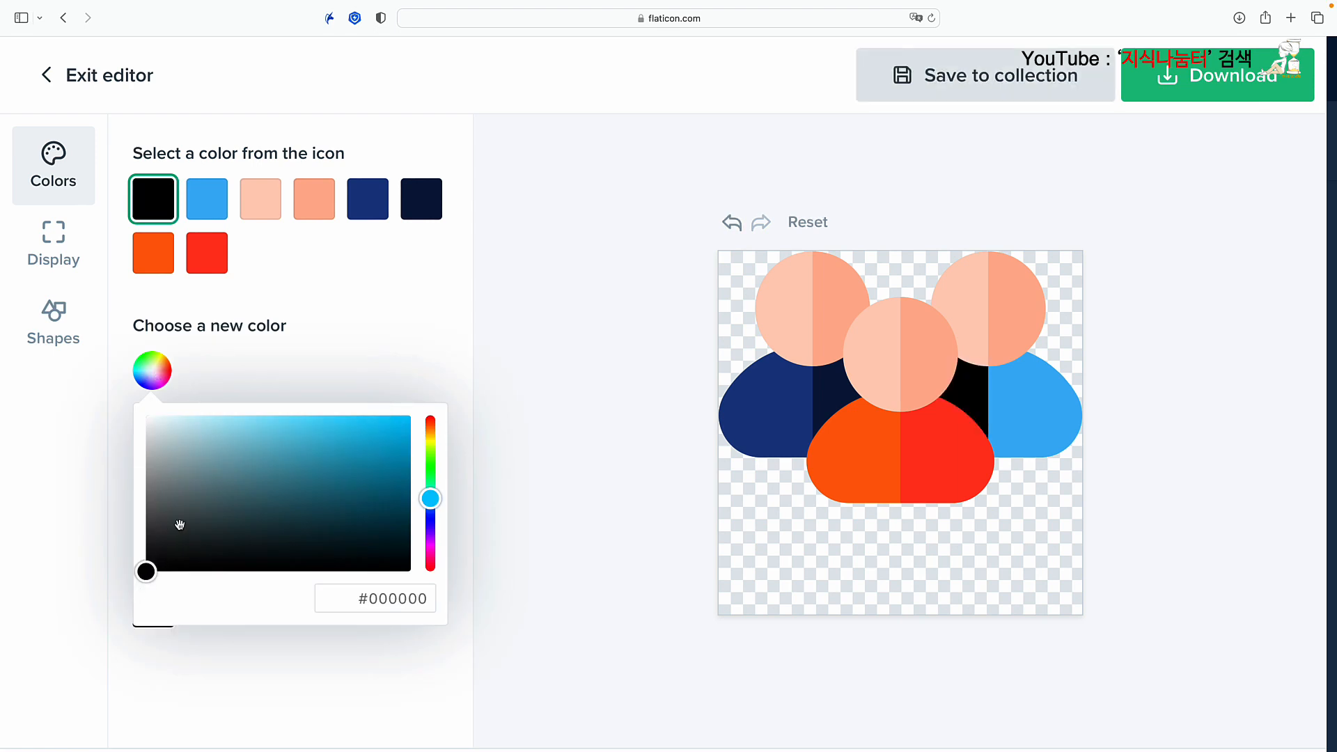
left_click(336, 320)
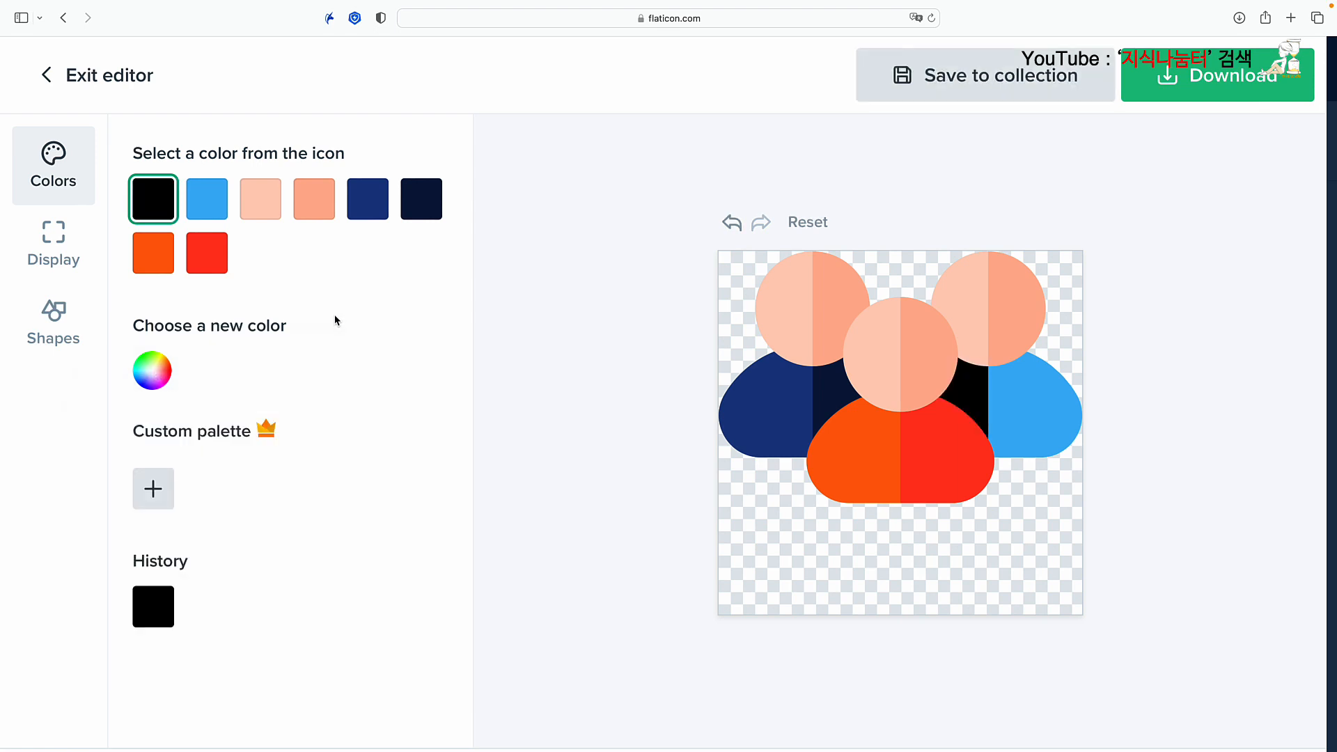
Step: Recolour all the remaining colours of the group icon with the previously used black
left_click(213, 216)
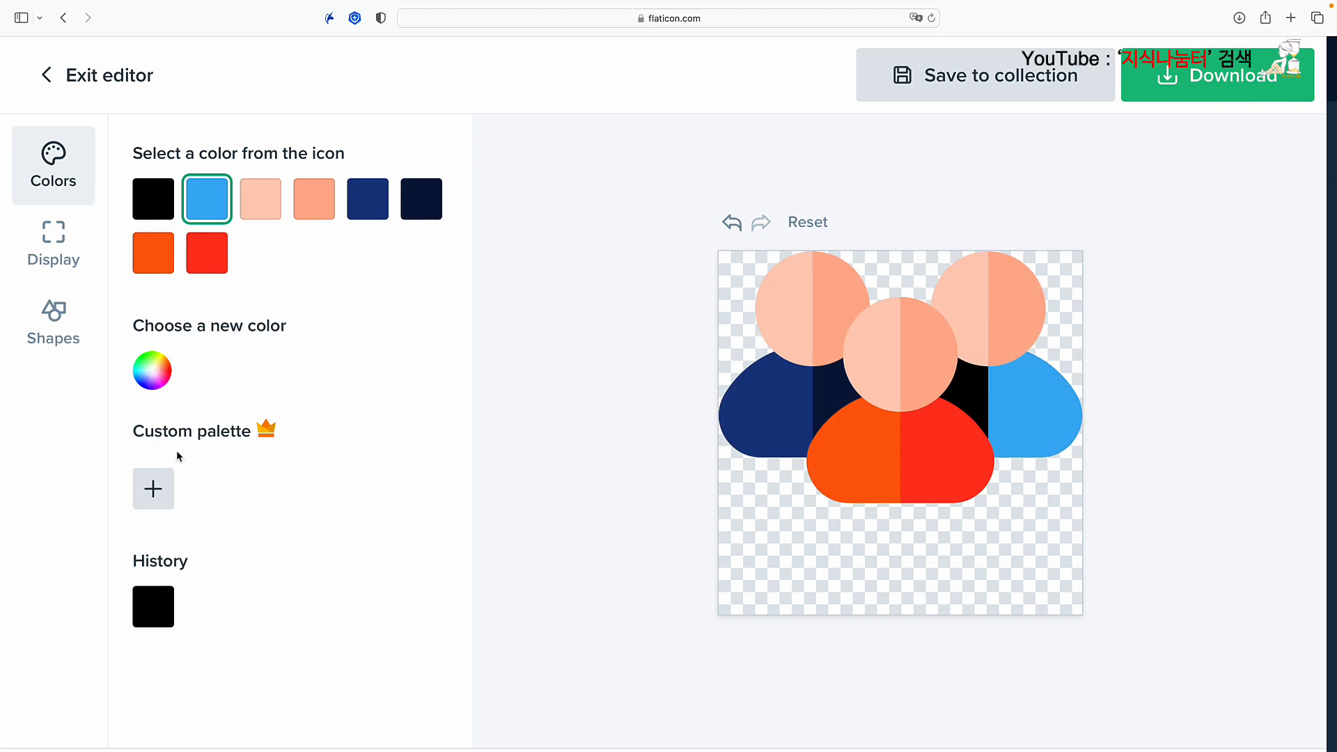
left_click(160, 612)
left_click(263, 209)
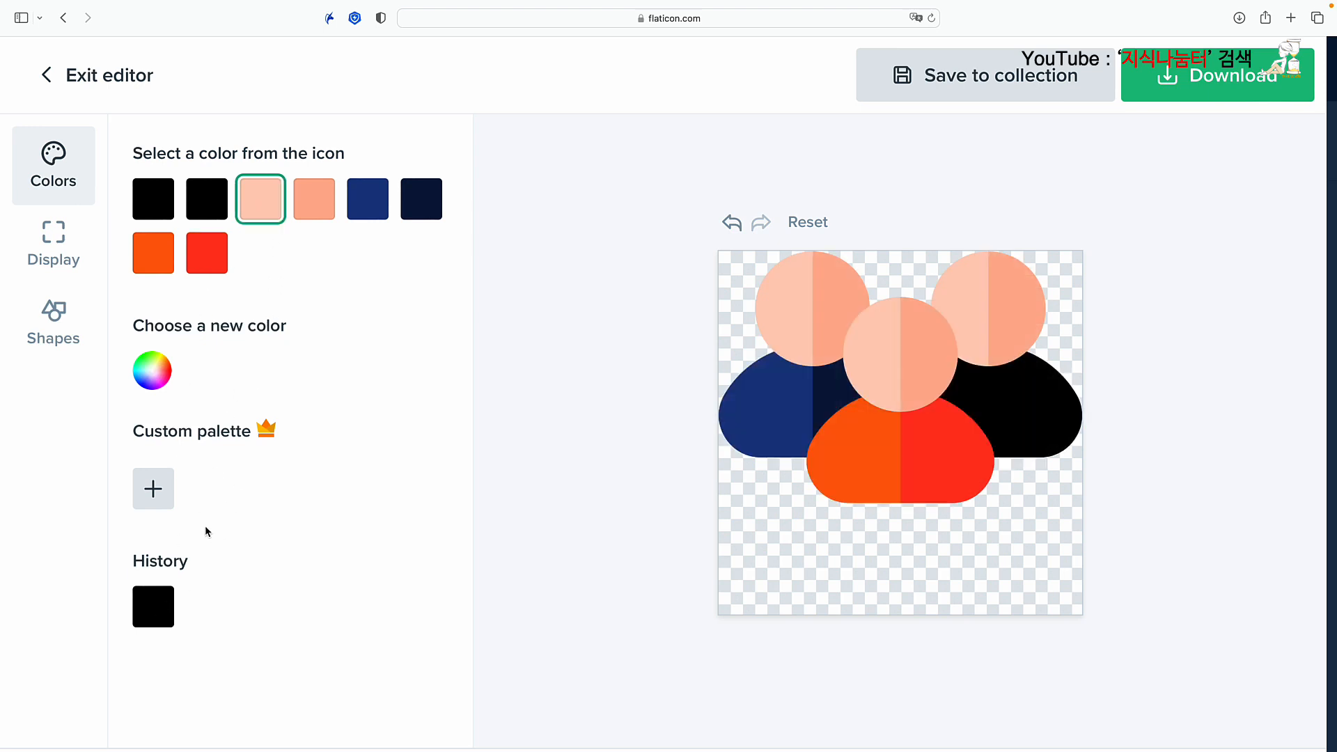
left_click(162, 603)
left_click(318, 209)
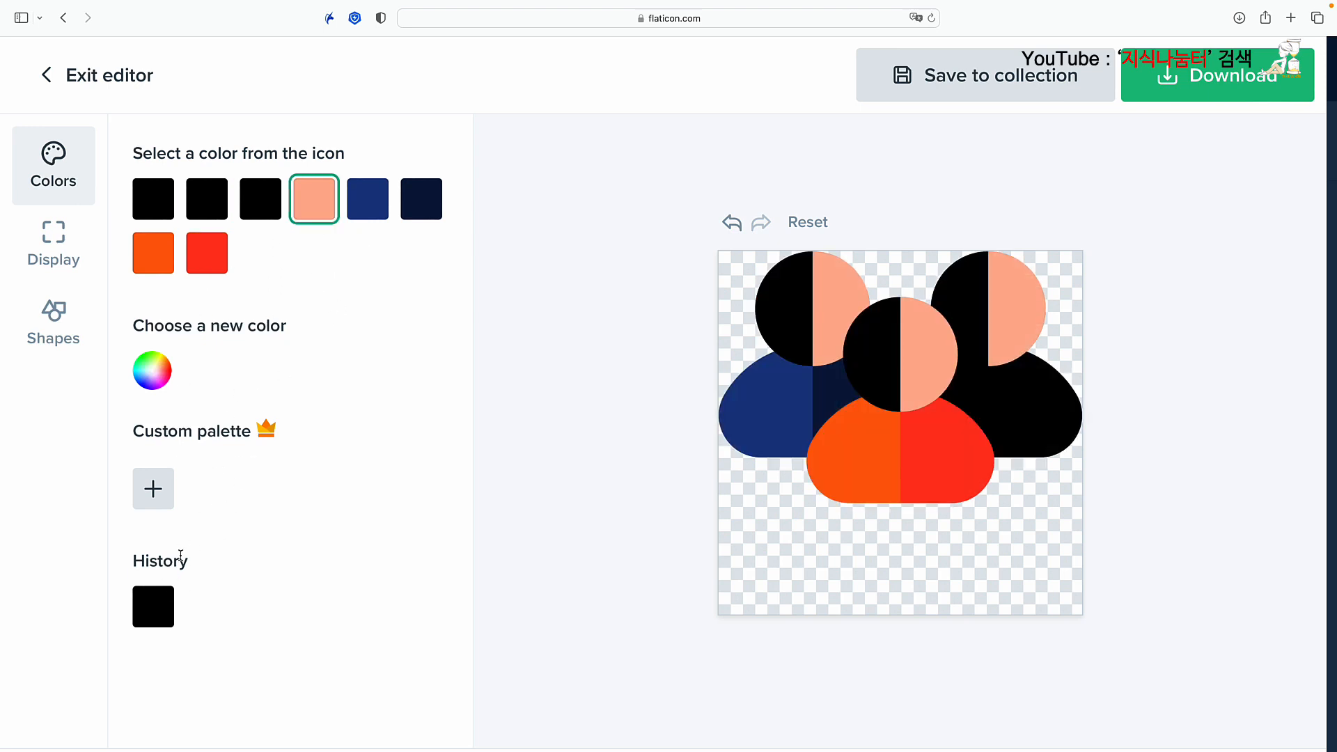
left_click(162, 609)
left_click(375, 204)
left_click(170, 604)
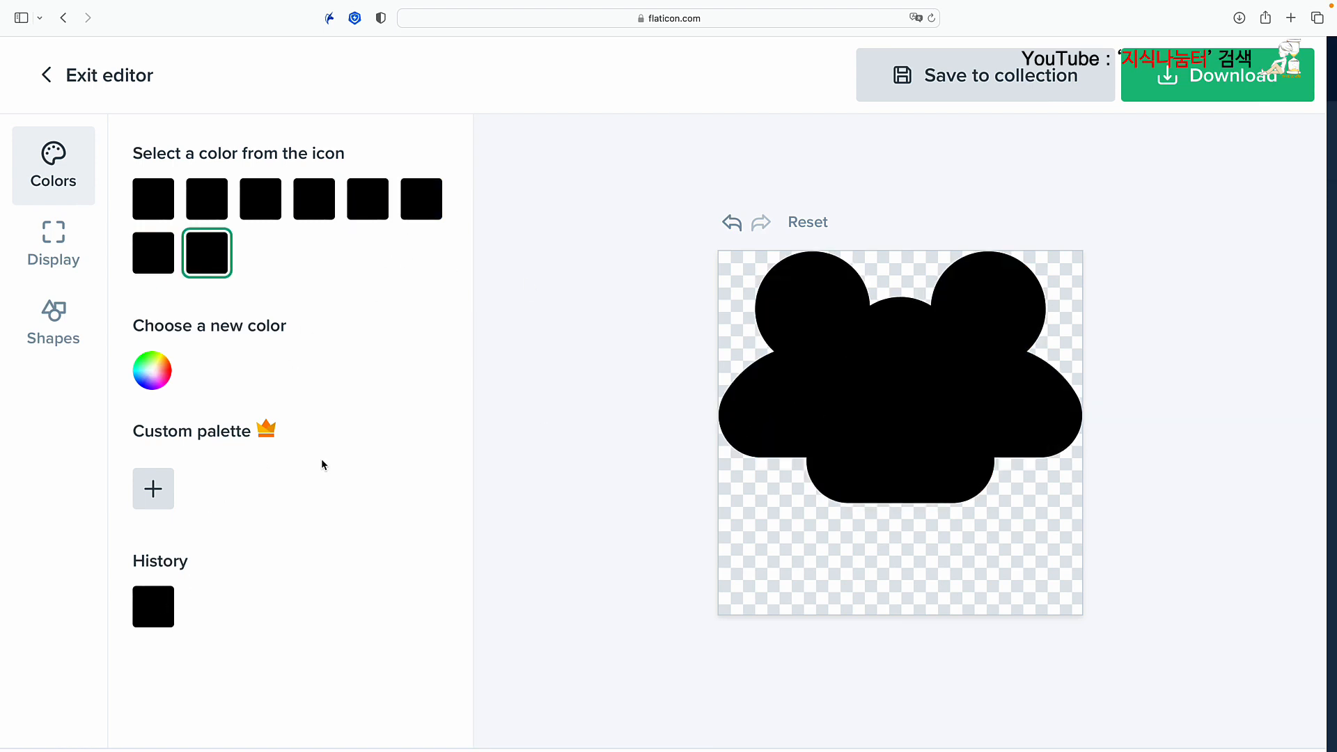
Step: Download the all-black group icon as a free 512 px PNG, then leave the editor and close the icon's page
left_click(1215, 90)
left_click(1195, 150)
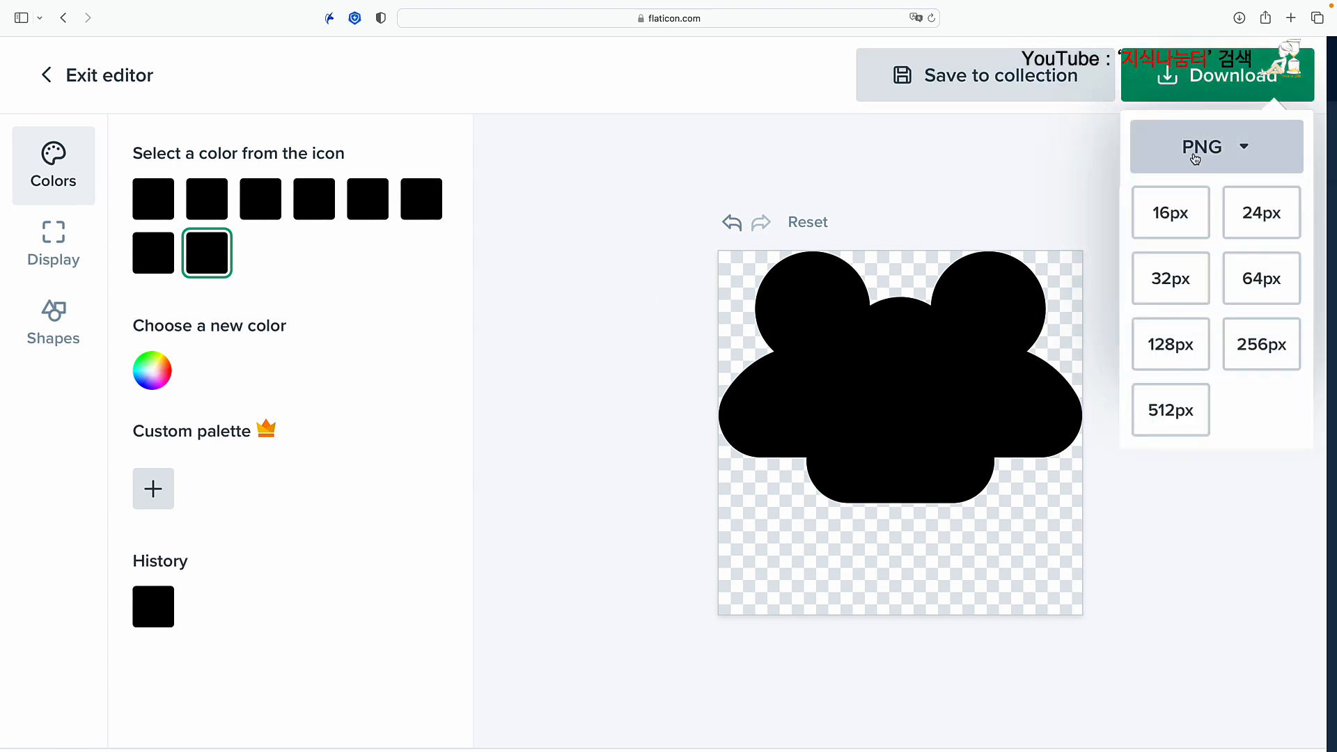
left_click(1175, 422)
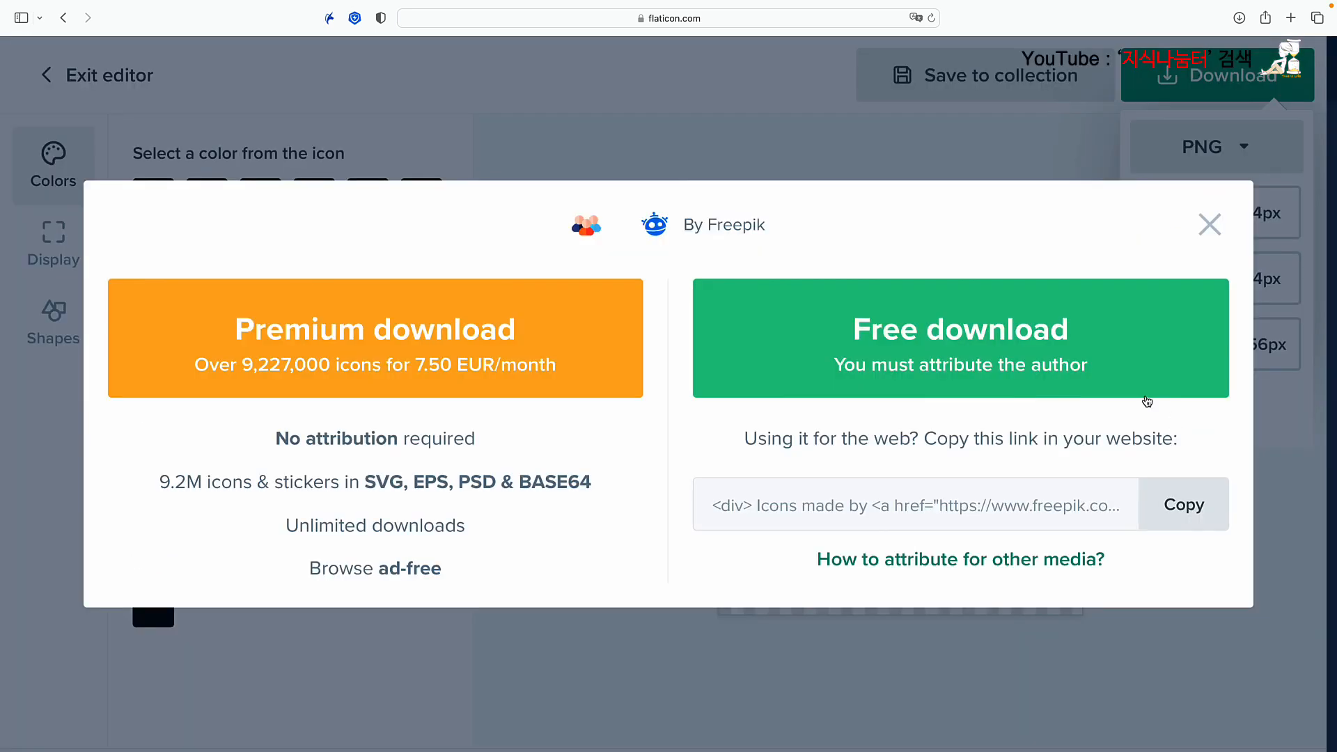
left_click(930, 337)
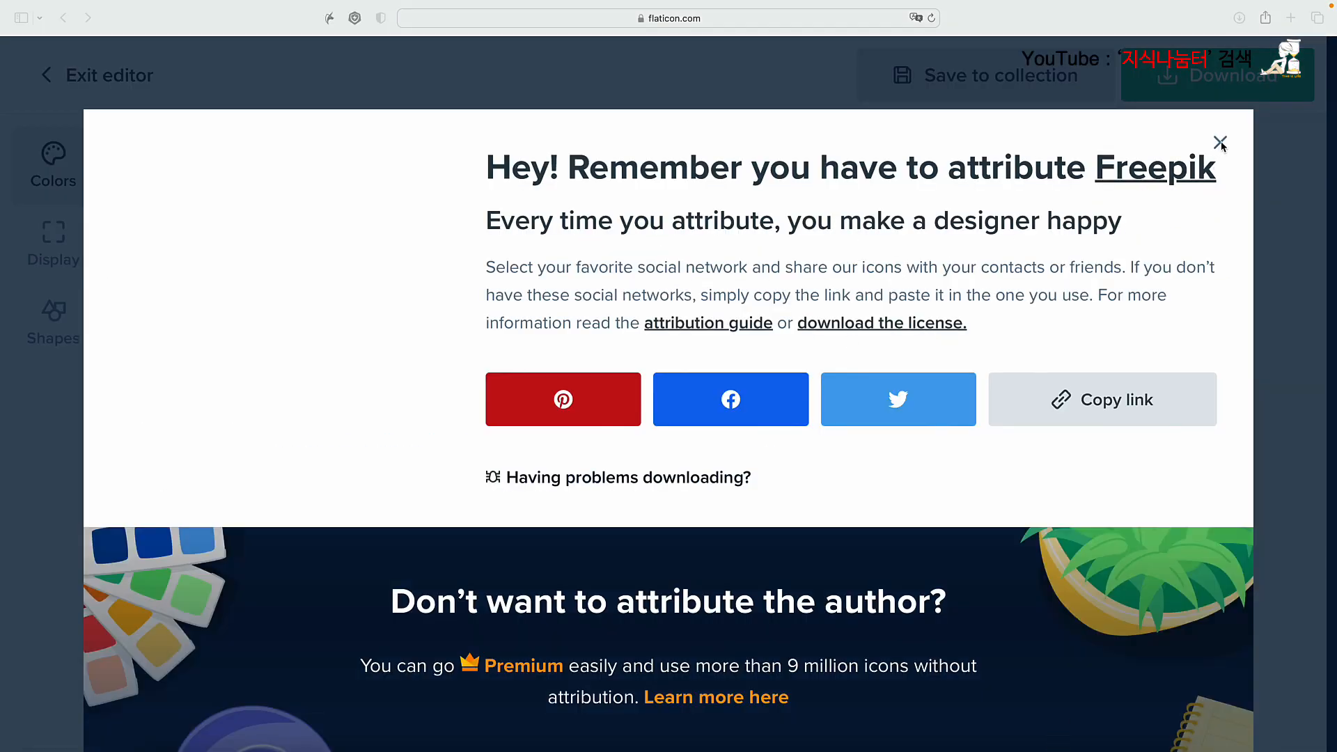
left_click(1221, 147)
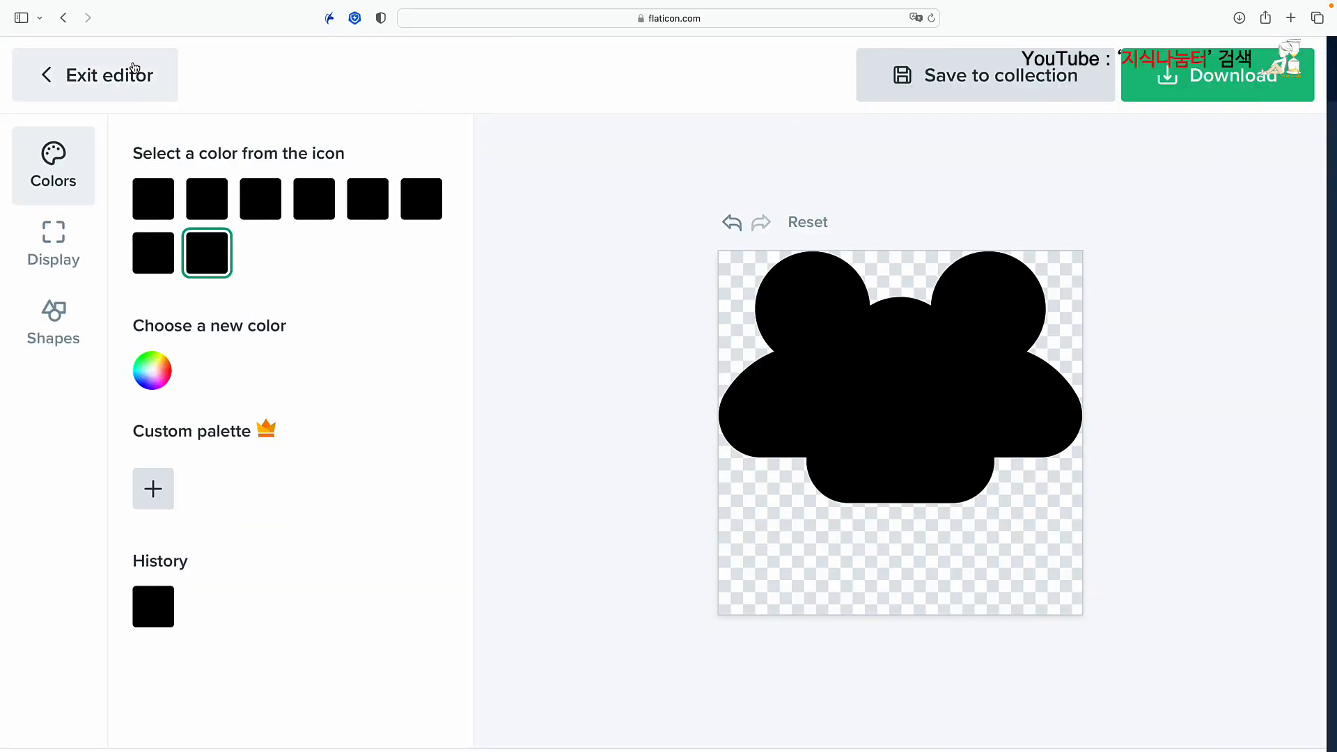
left_click(74, 86)
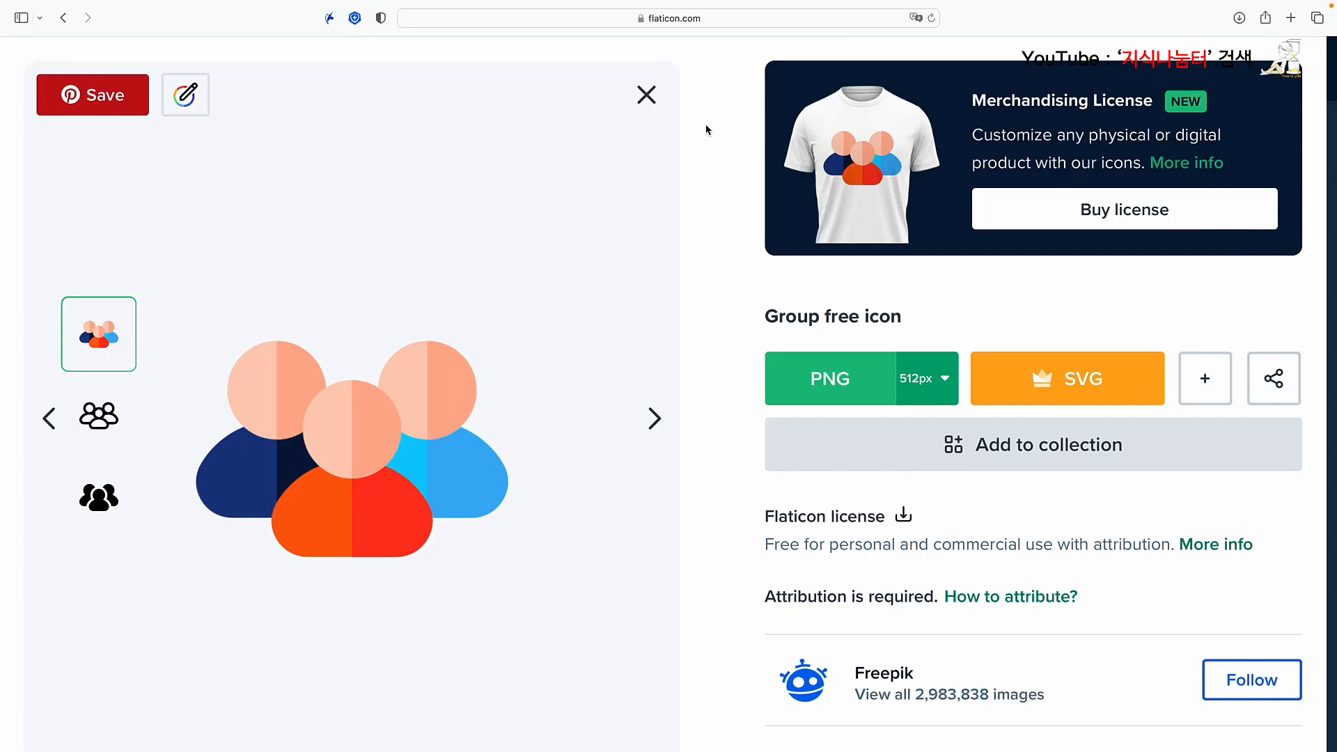
left_click(648, 95)
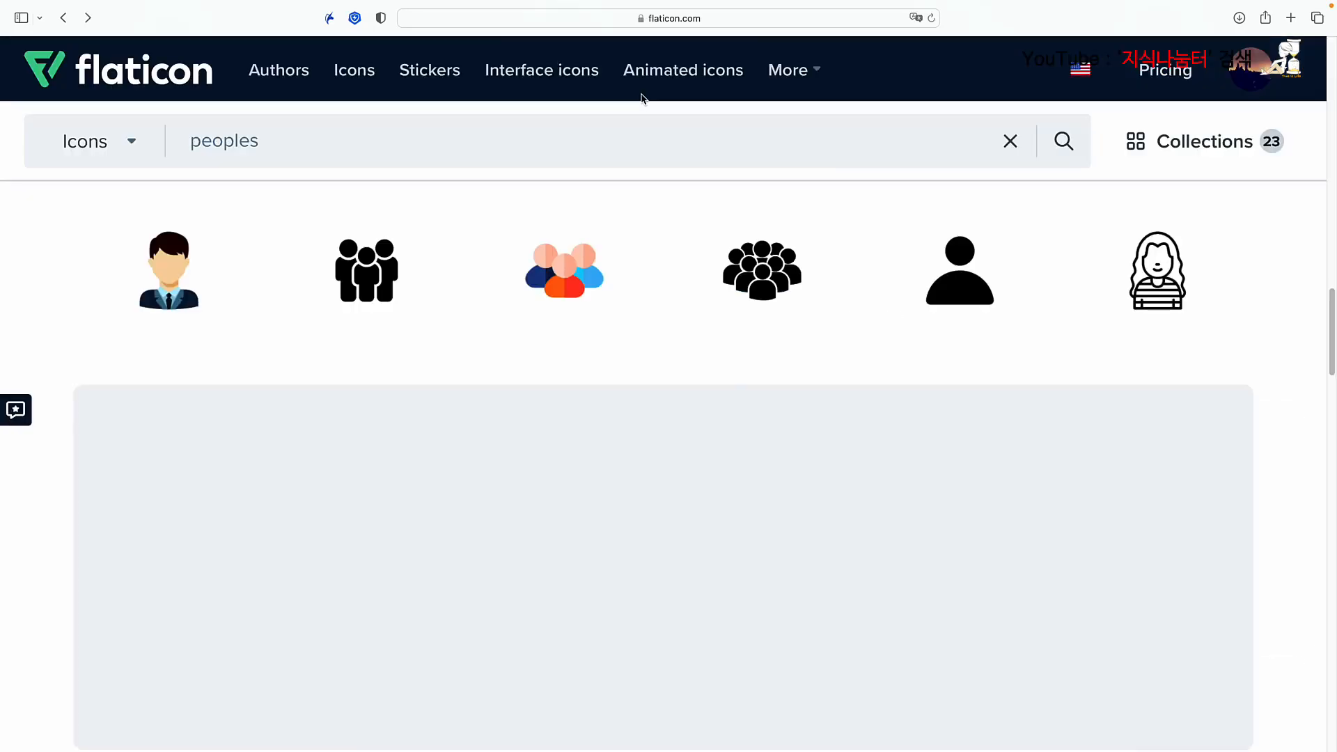
Step: Replace the search term with "building" and run the icon search
left_click_drag(323, 138, 184, 127)
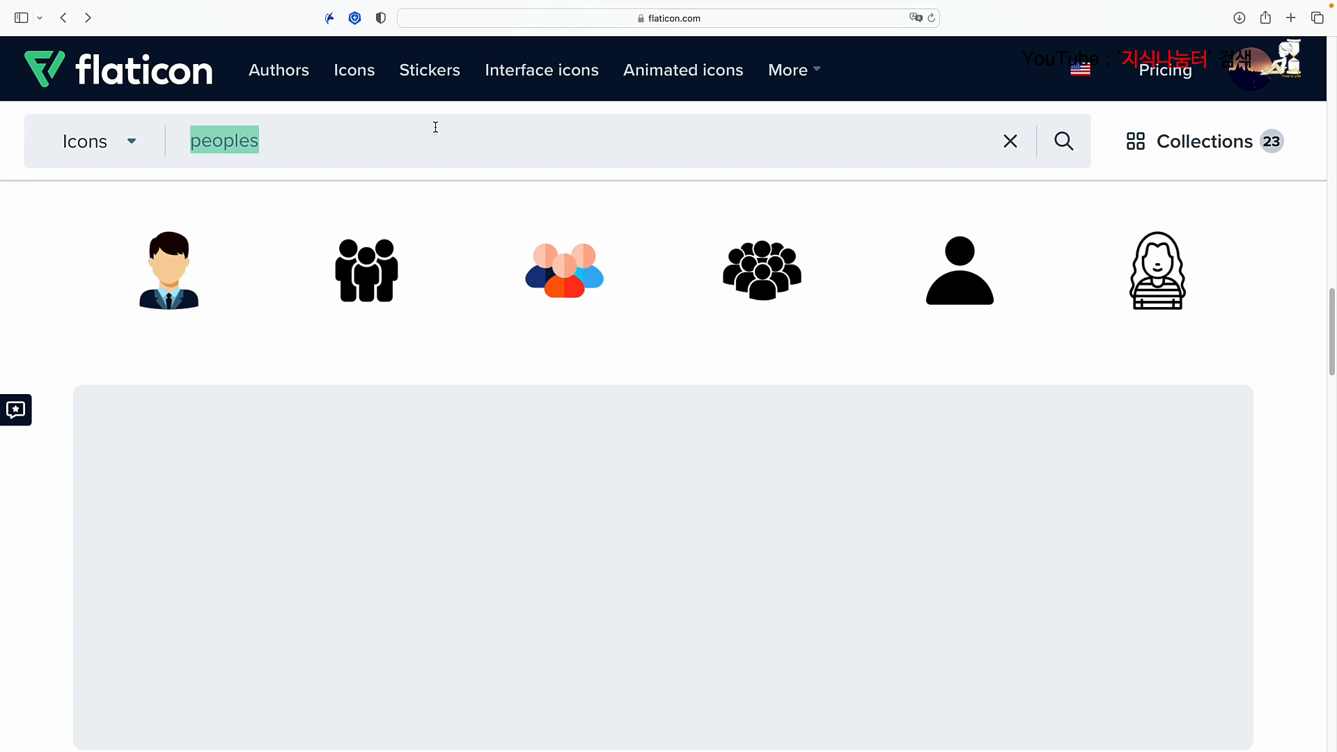
type("building")
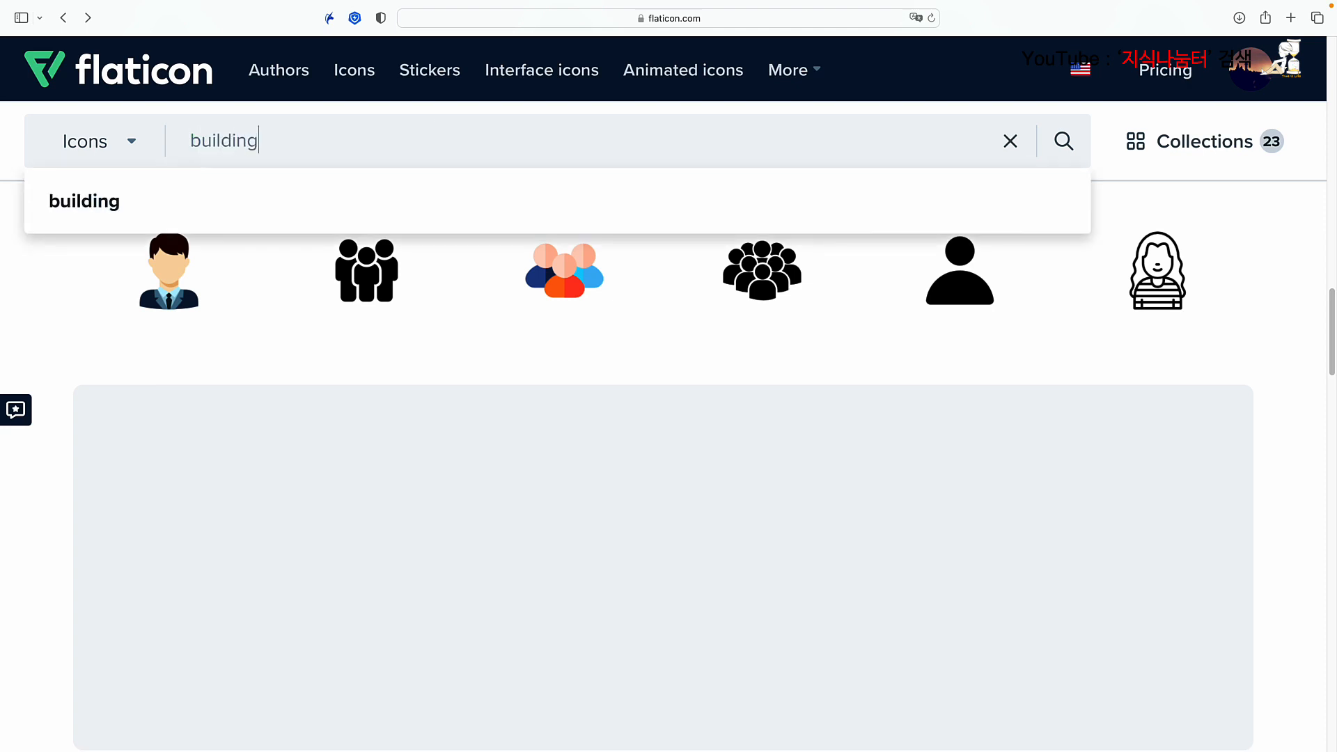
key("Return")
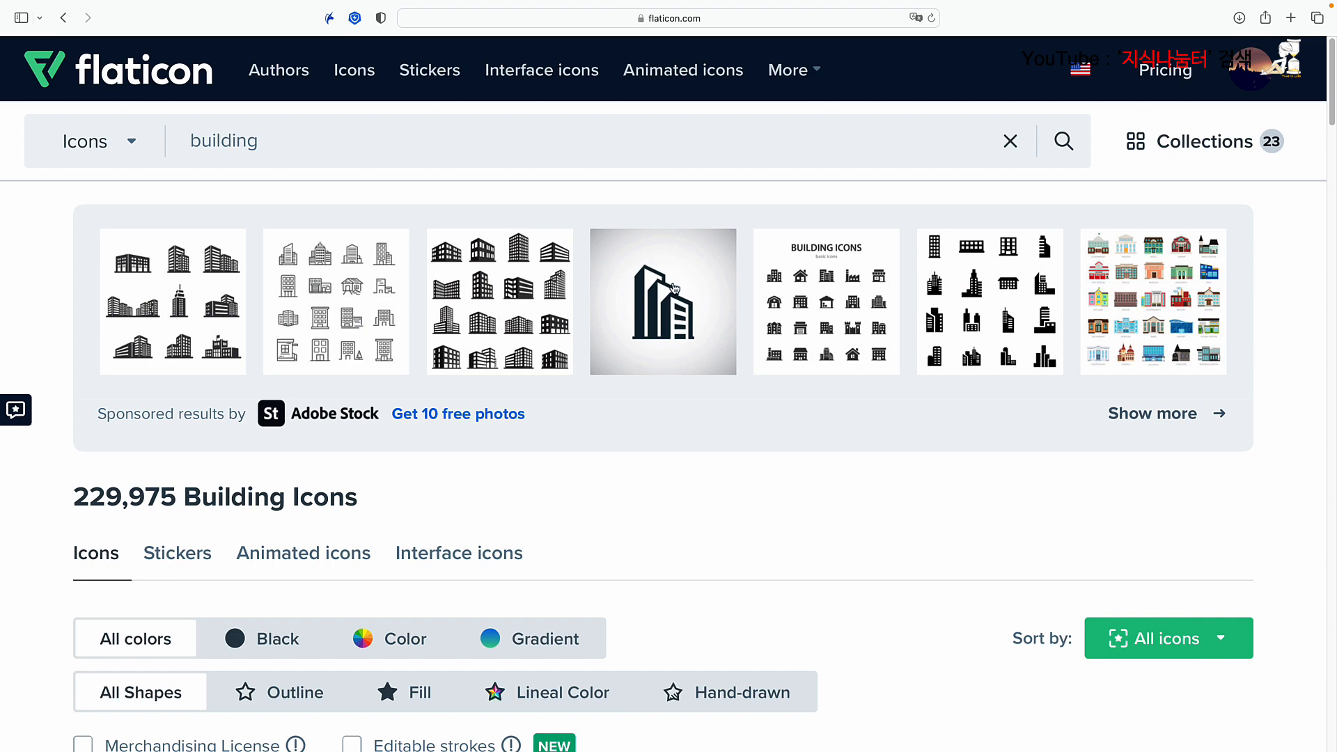
Step: Browse the building results and open the teal building icon with a dark blue roof and a tree on each side
scroll(684, 293, "down", 3)
scroll(688, 290, "down", 5)
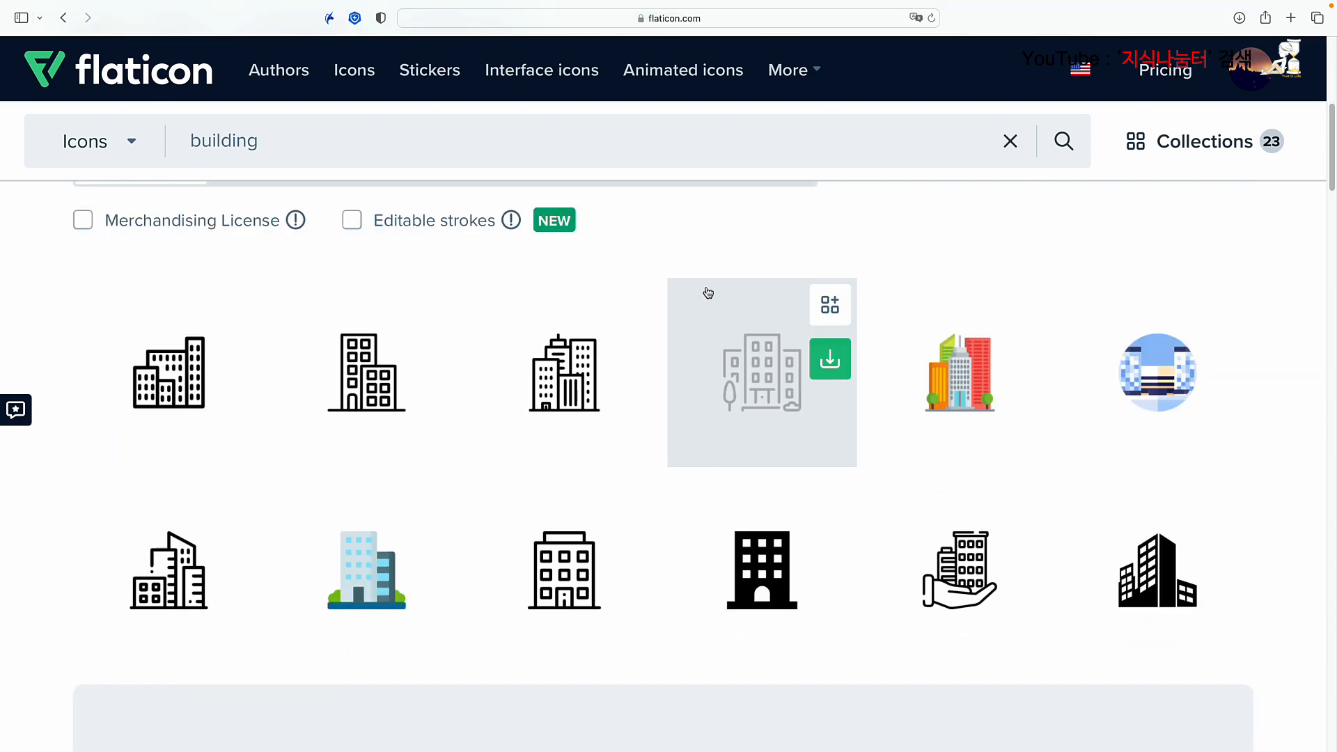
scroll(817, 305, "down", 7)
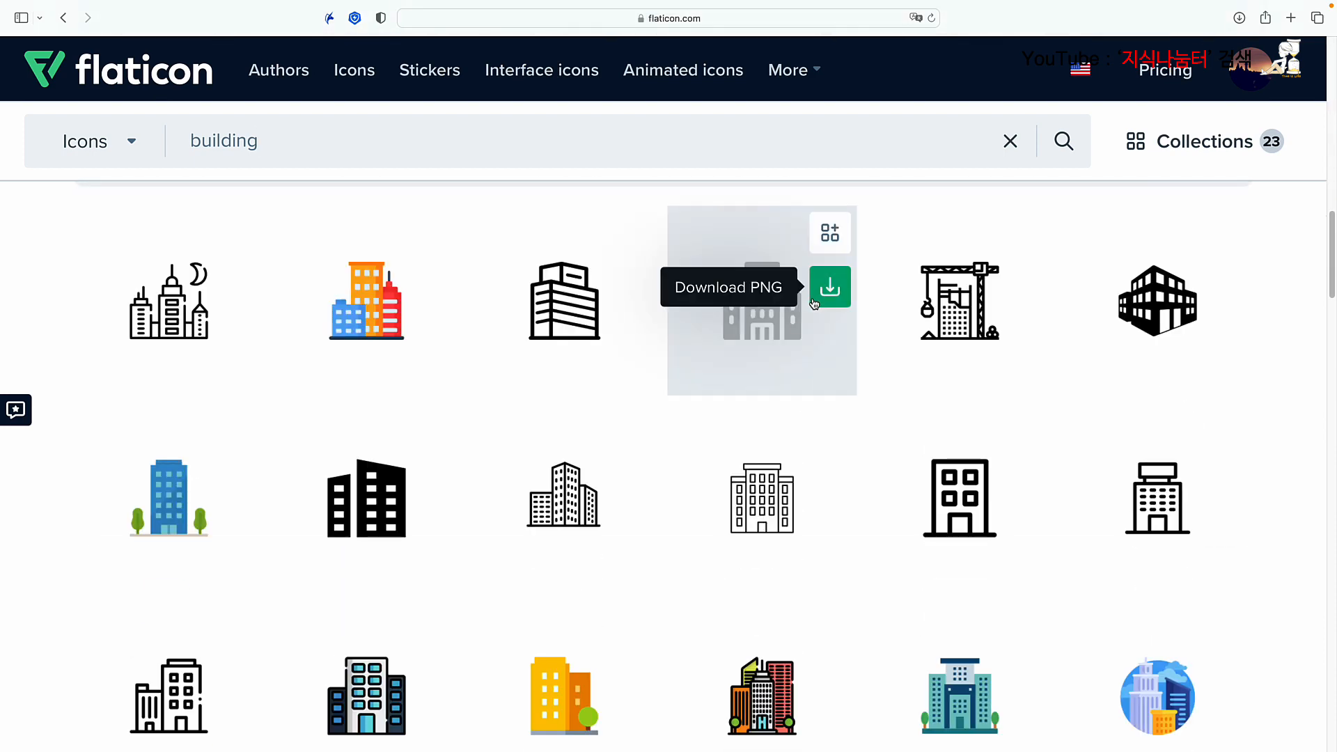
scroll(813, 304, "down", 2)
scroll(808, 301, "down", 1)
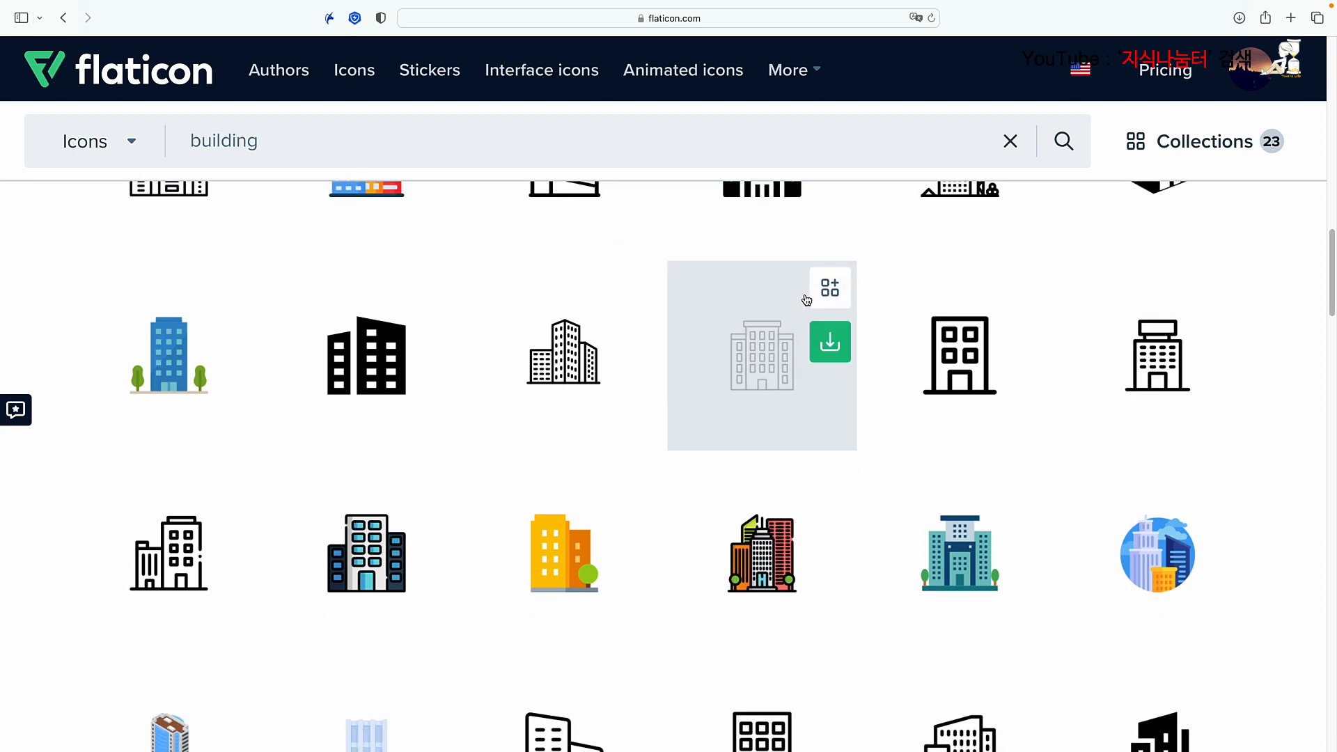
scroll(807, 300, "down", 2)
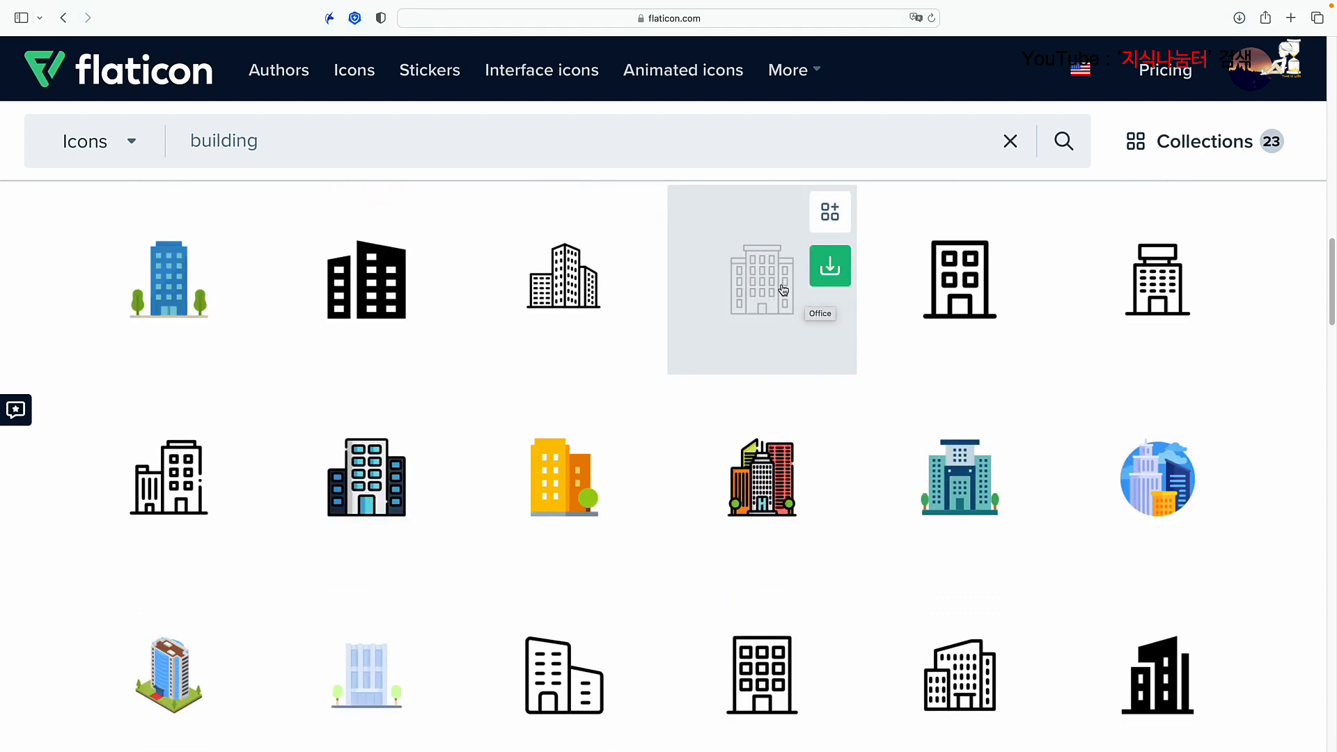
left_click(961, 492)
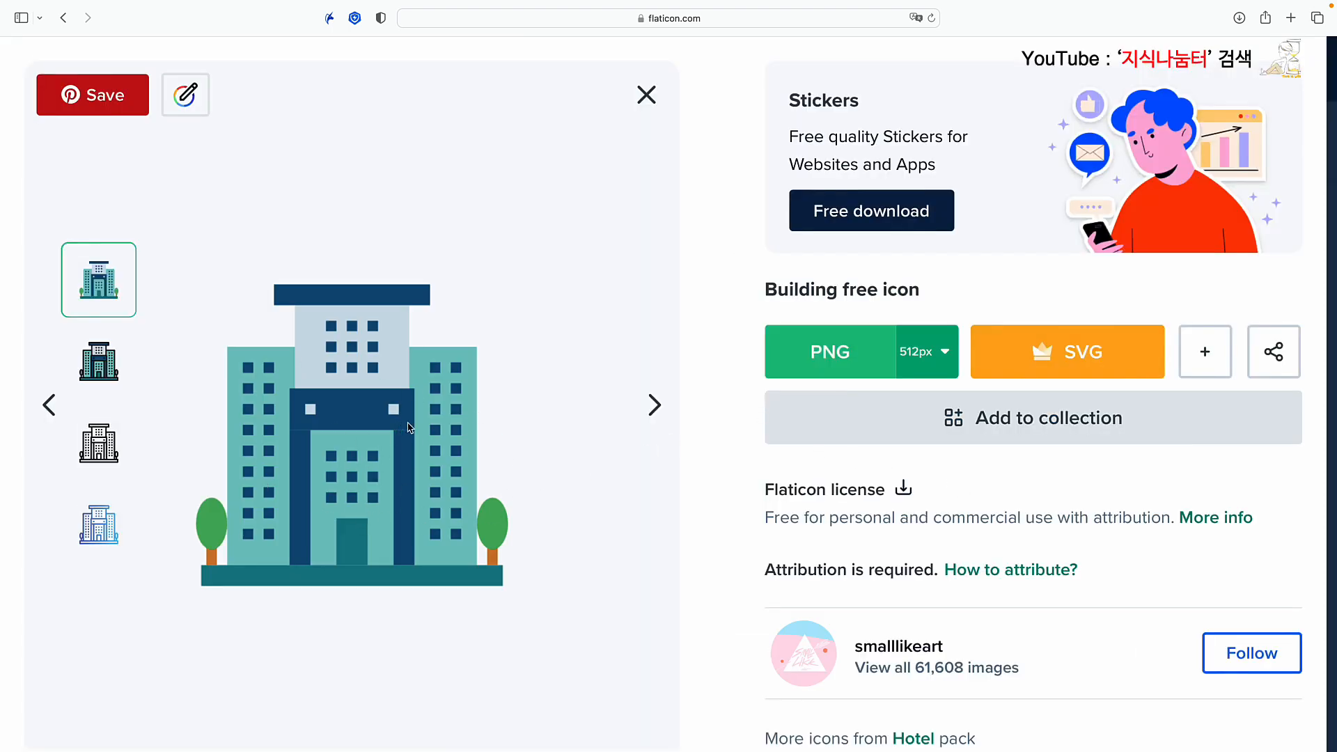
Step: Download the coloured building icon as a free 512 px PNG and dismiss the attribution reminder
left_click(854, 360)
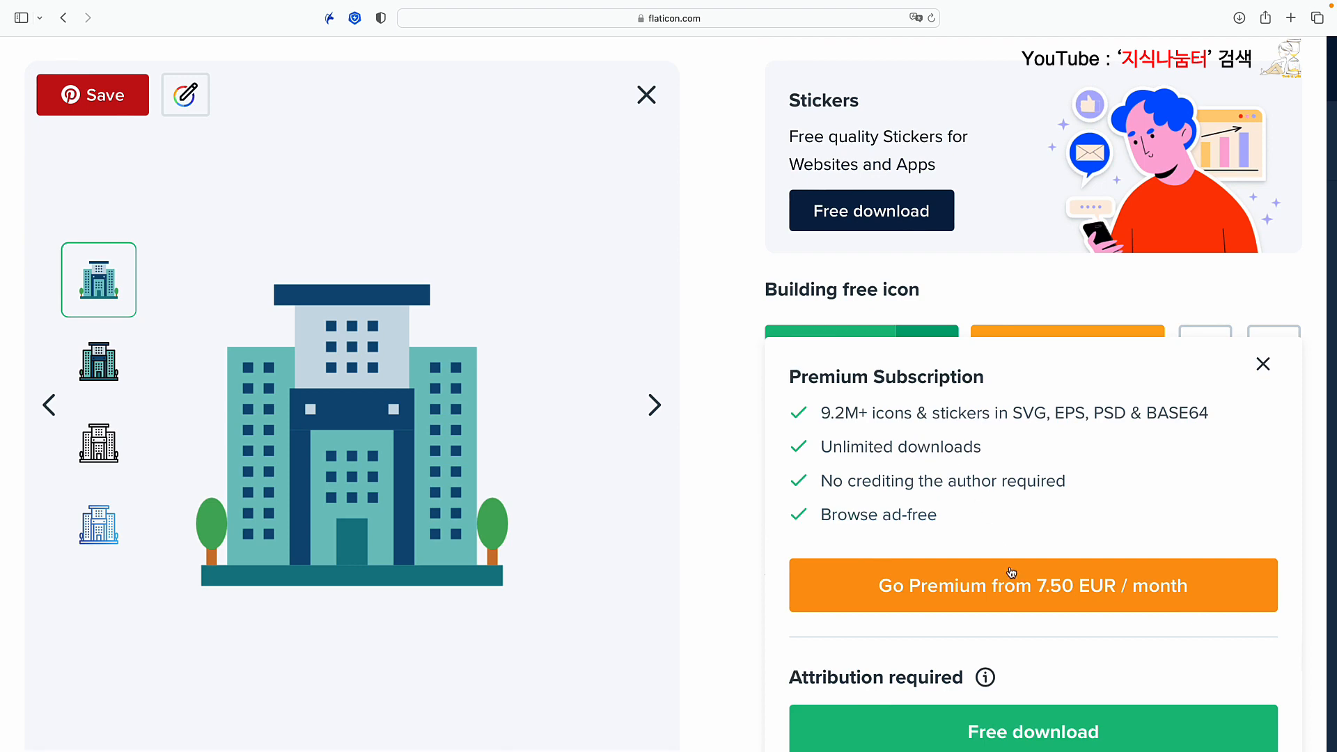
left_click(1018, 725)
left_click(624, 120)
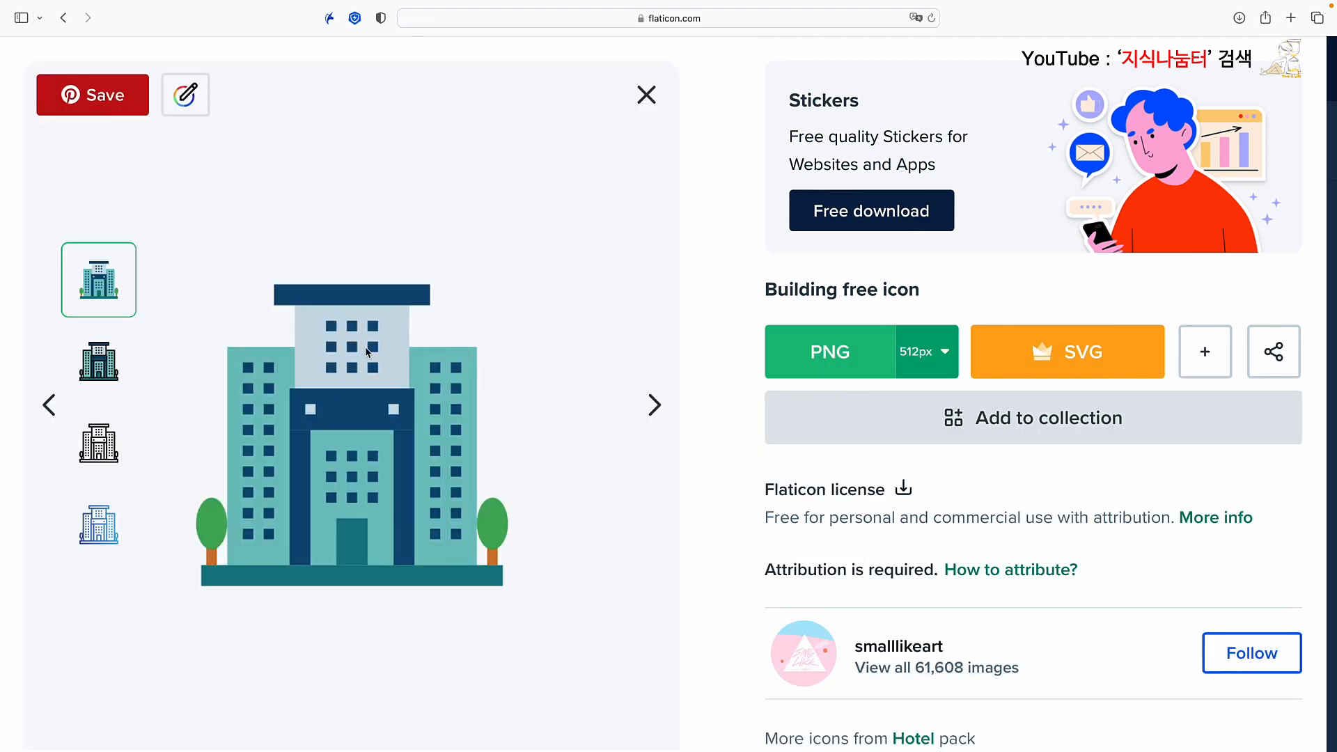
Step: Open the building icon in the colour editor and recolour its light teal walls black (#000000)
left_click(187, 98)
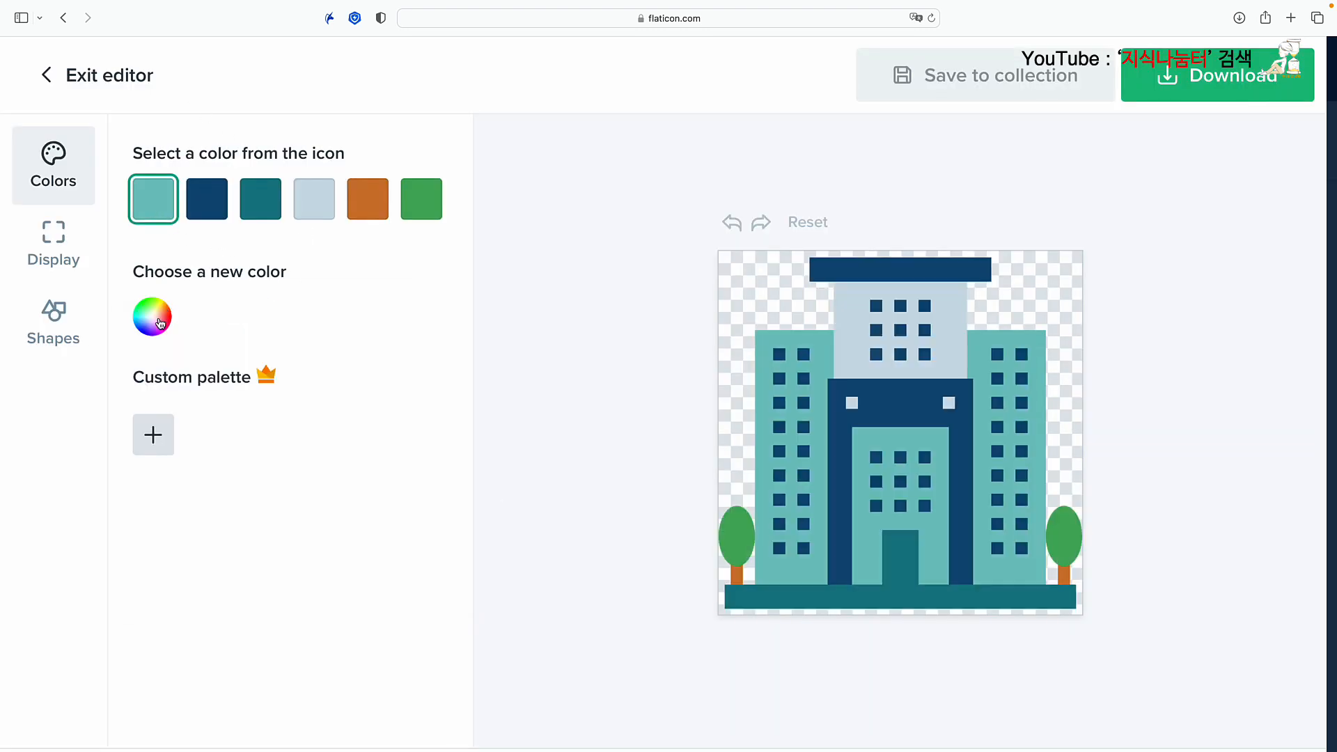
left_click(160, 323)
left_click_drag(181, 422, 143, 516)
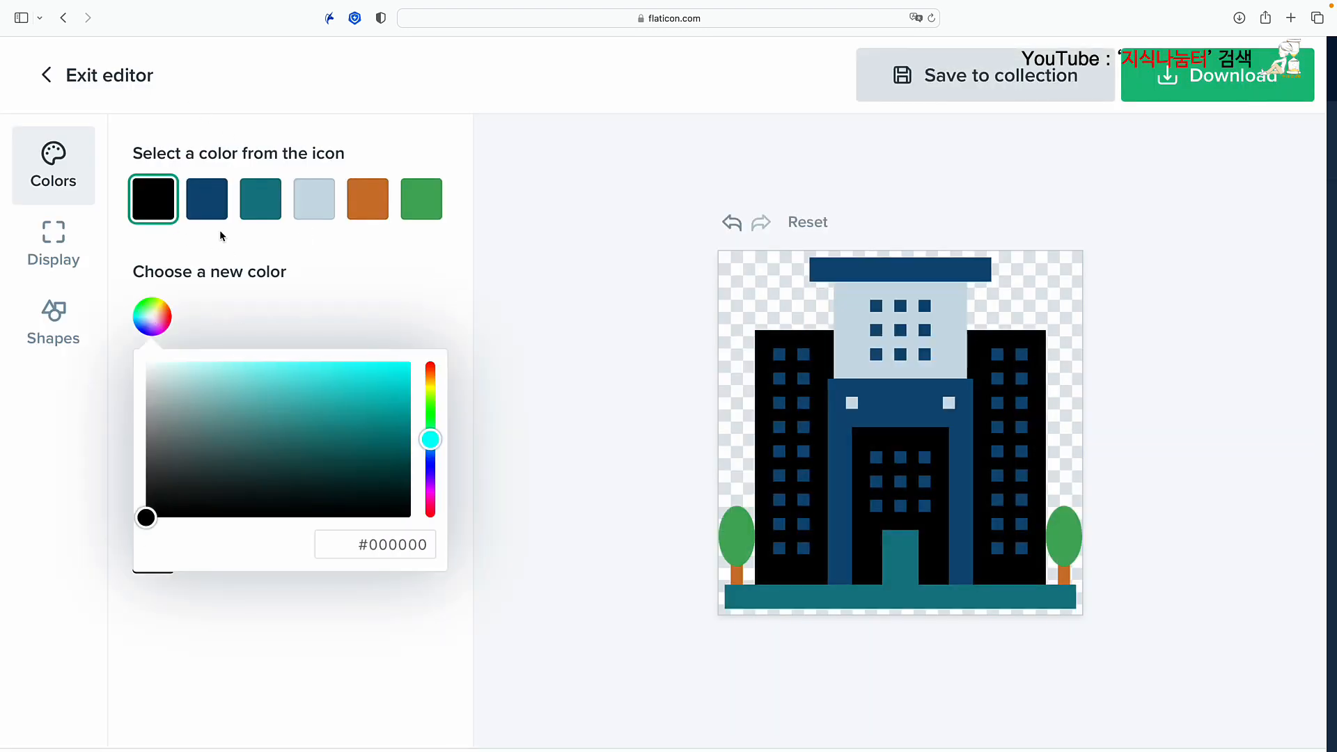
Step: Recolour the building icon's dark blue, dark teal, light grey-blue, orange and green with the black already used
left_click(209, 209)
left_click(149, 547)
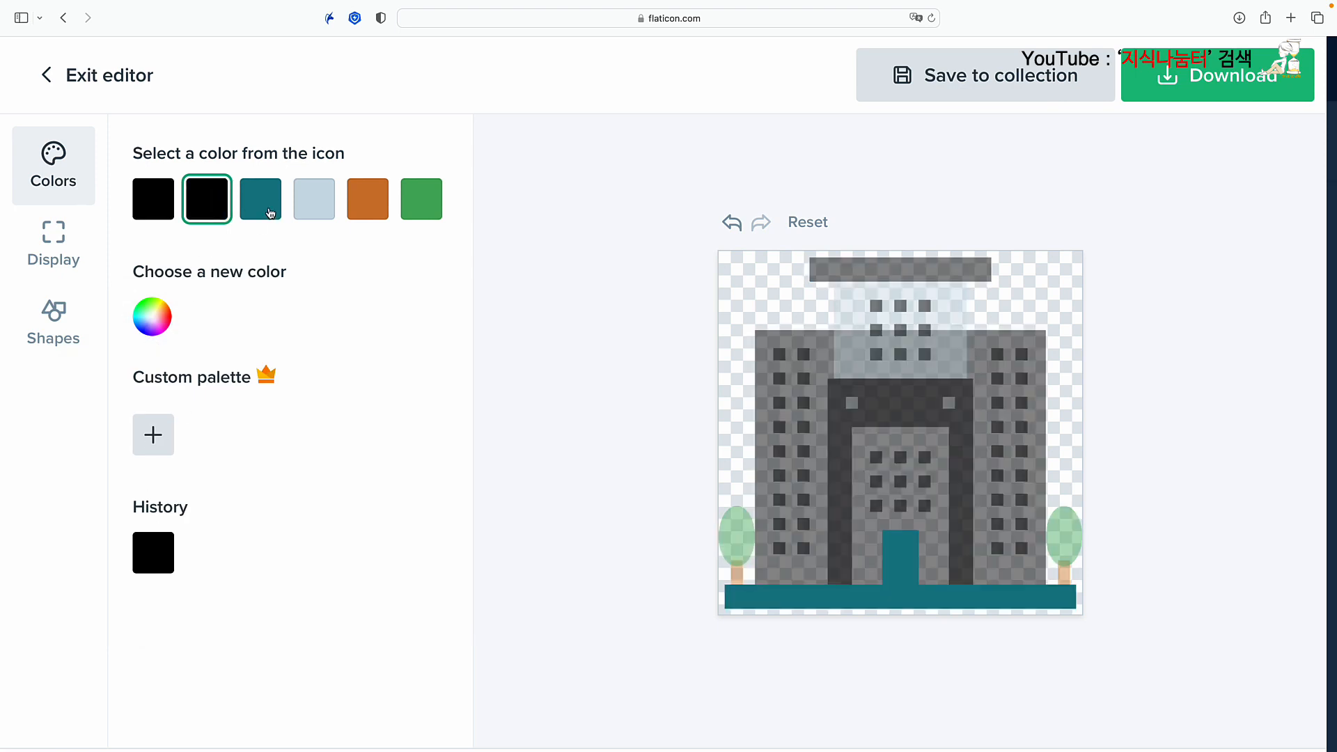
left_click(271, 213)
left_click(158, 552)
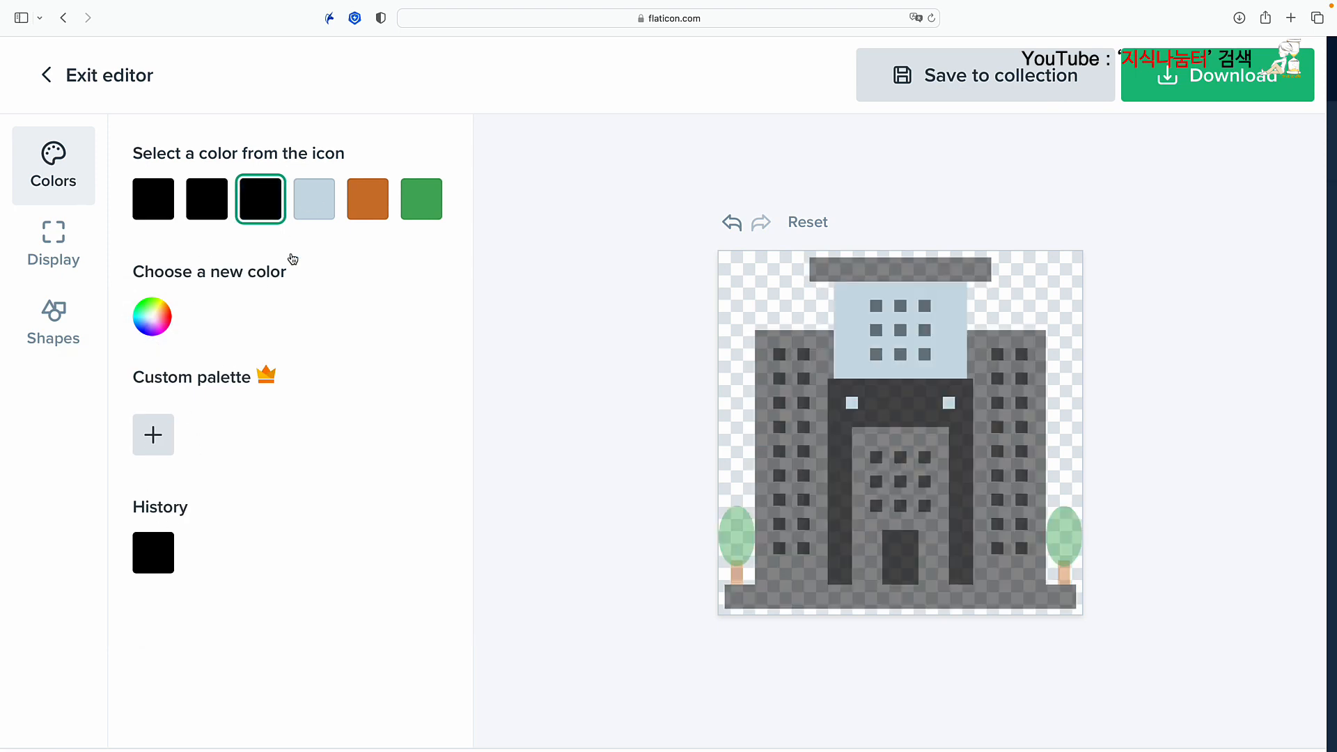
left_click(311, 211)
left_click(158, 554)
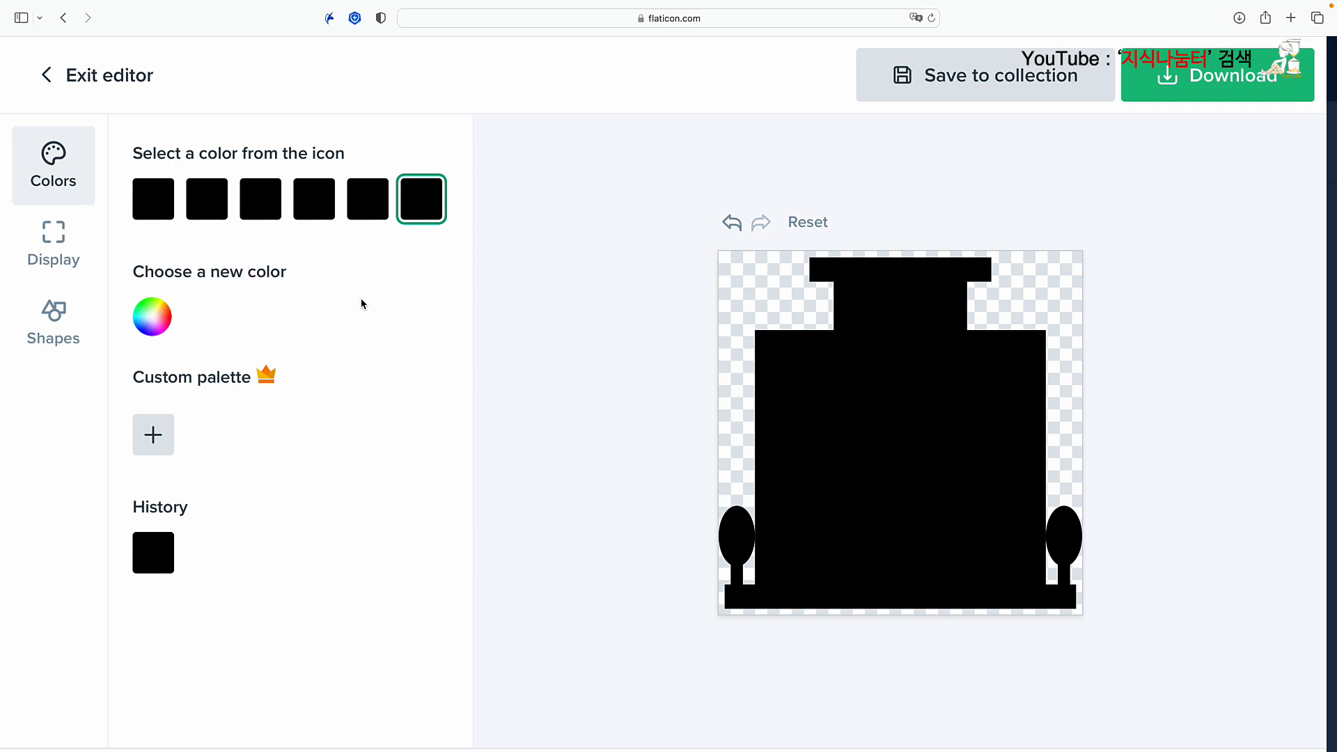
Step: Download the all-black building icon as a free 512 px PNG and return to the building search results
left_click(1158, 96)
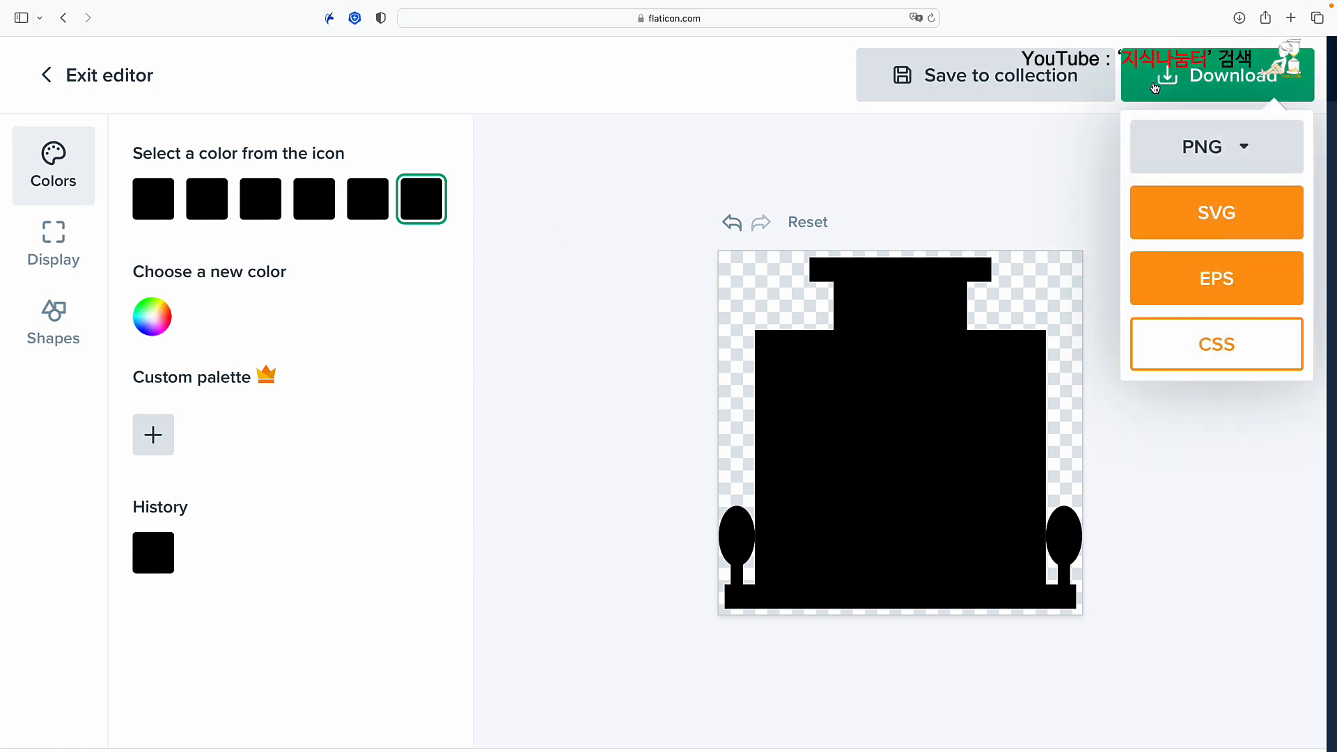
left_click(1143, 140)
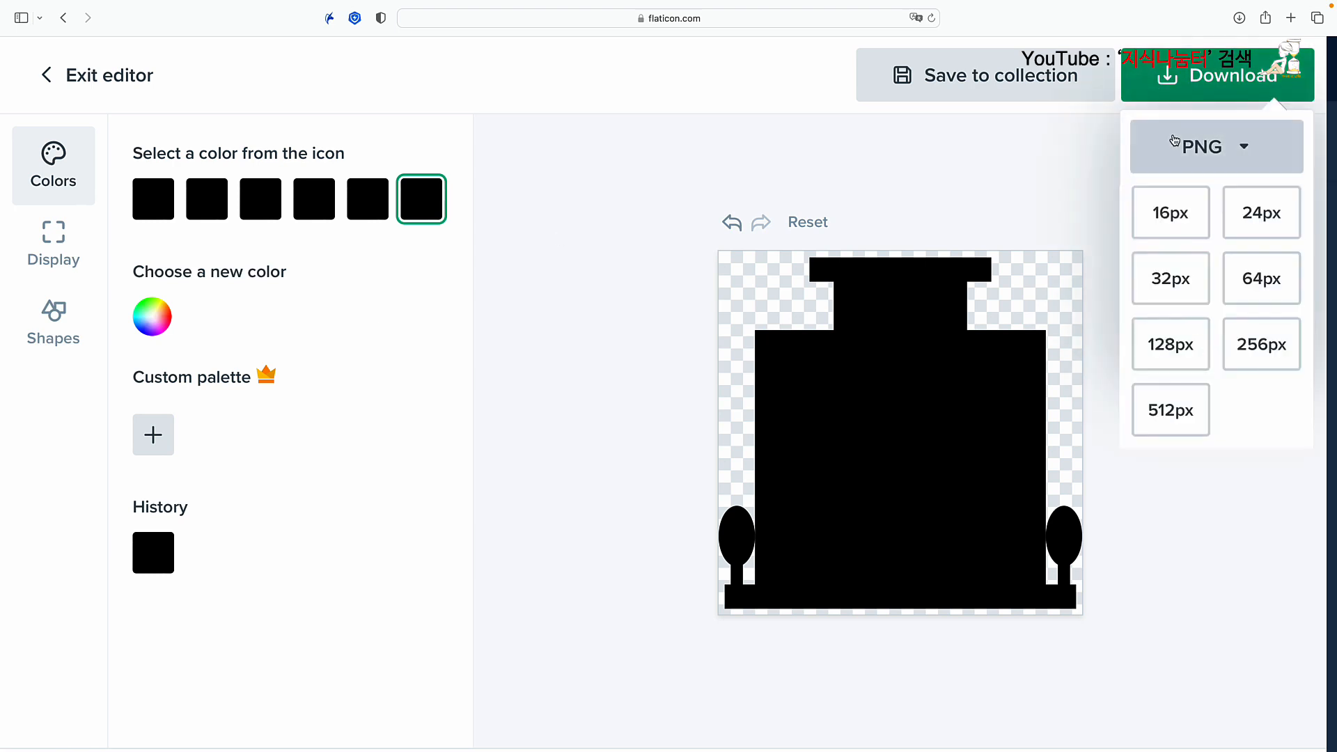
left_click(1172, 412)
left_click(978, 323)
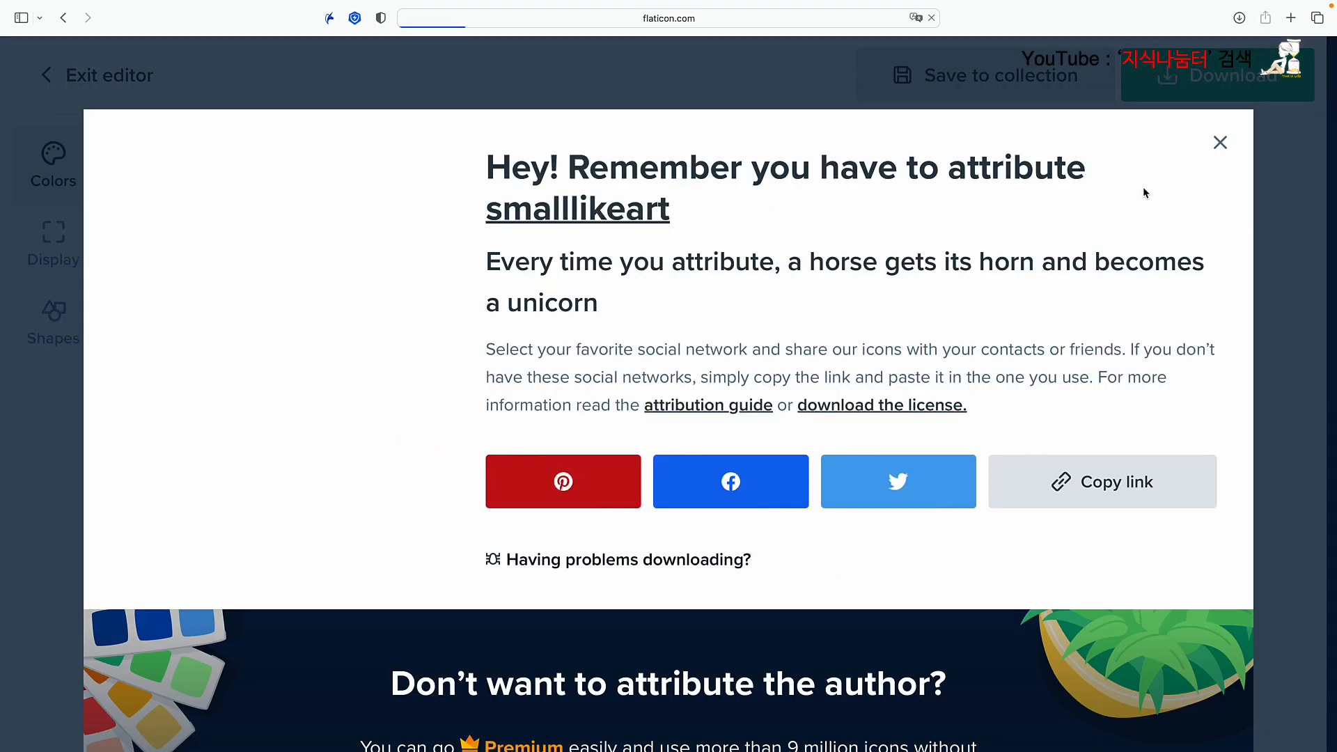
left_click(1219, 141)
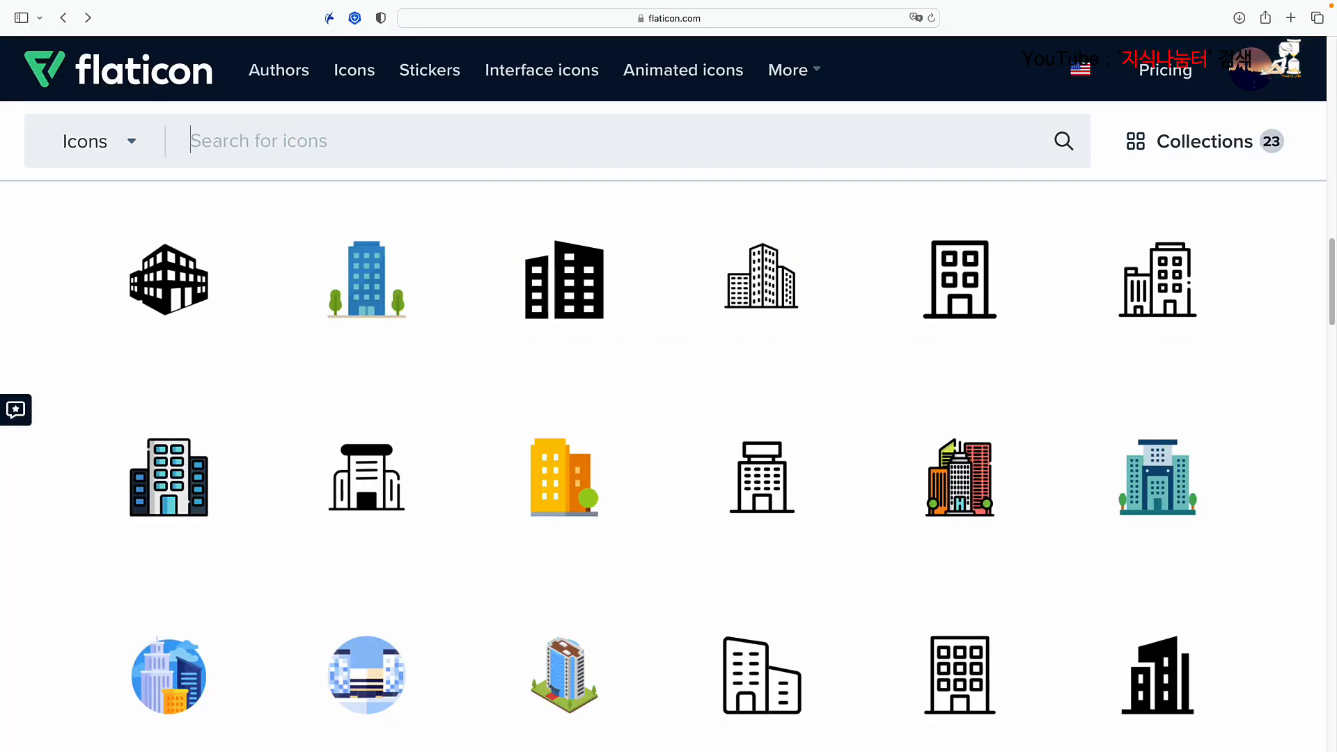
Step: Search the icons for "scholar"
type("s")
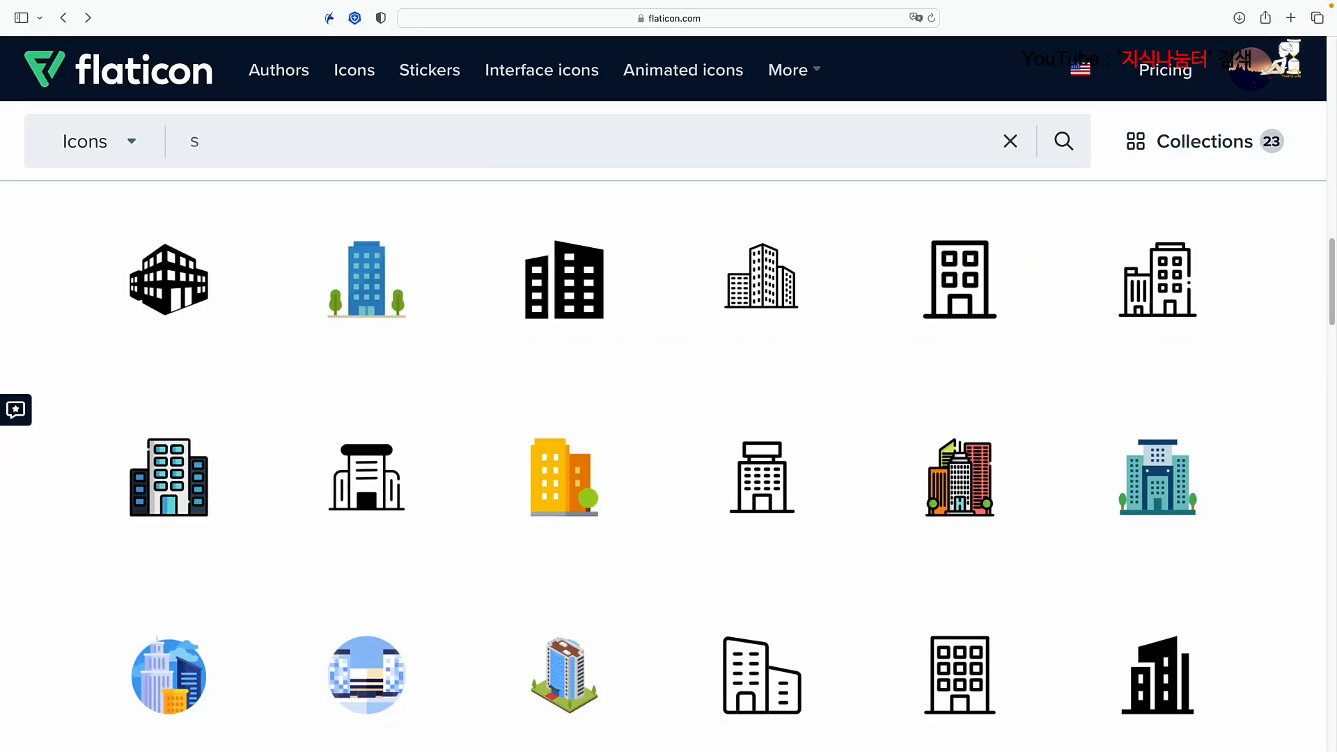
type("cho")
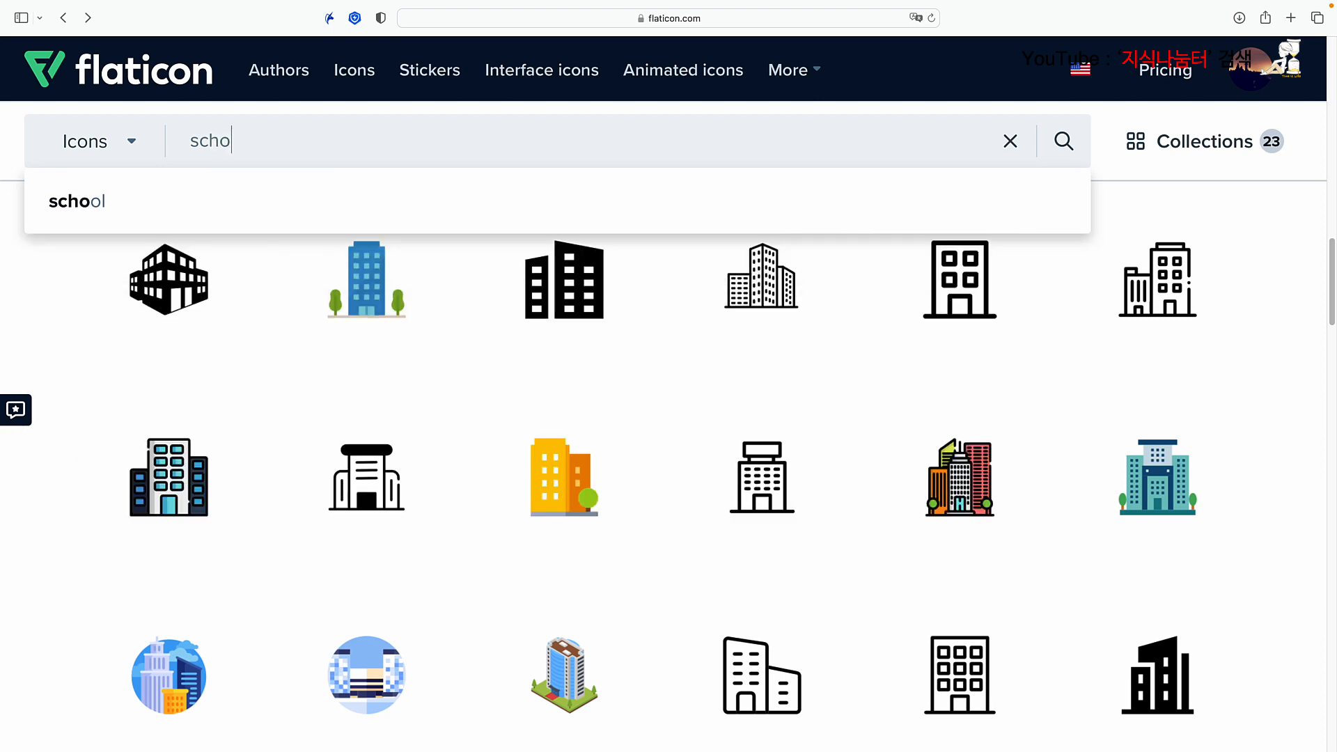
type("lar")
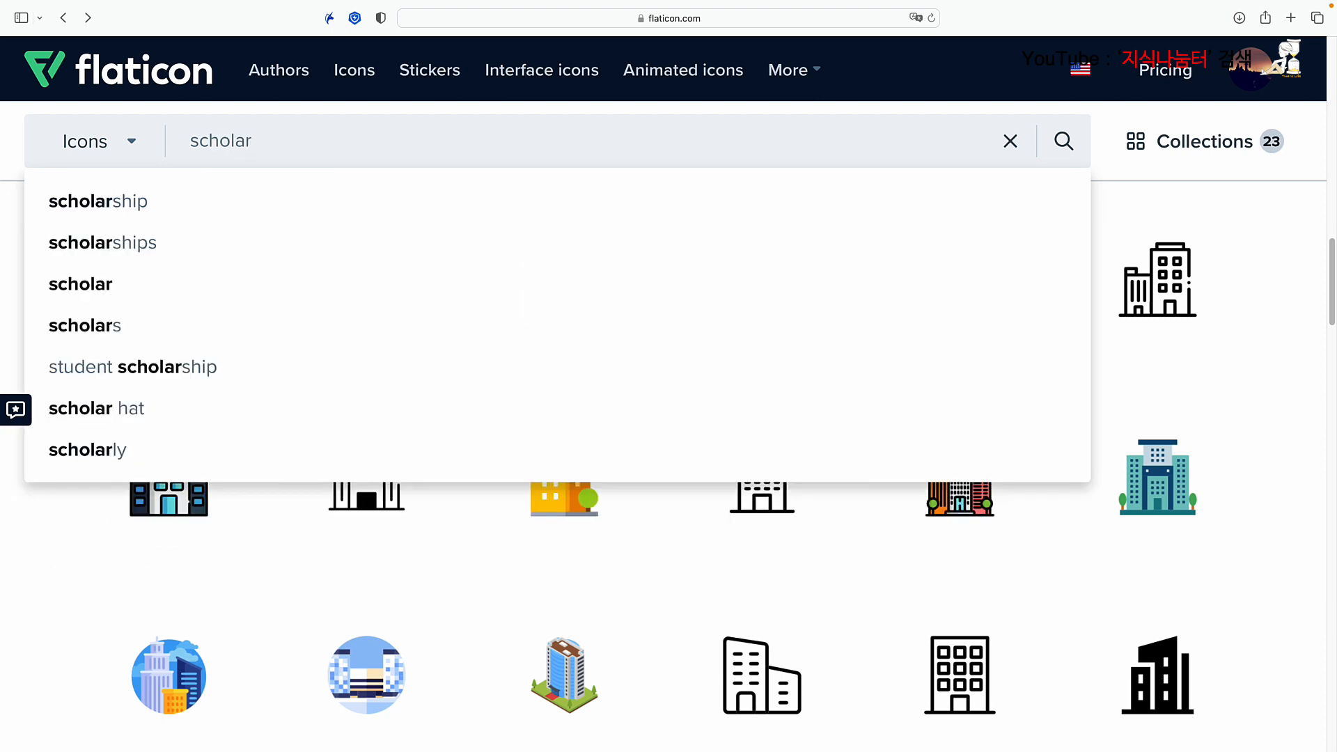
key("Return")
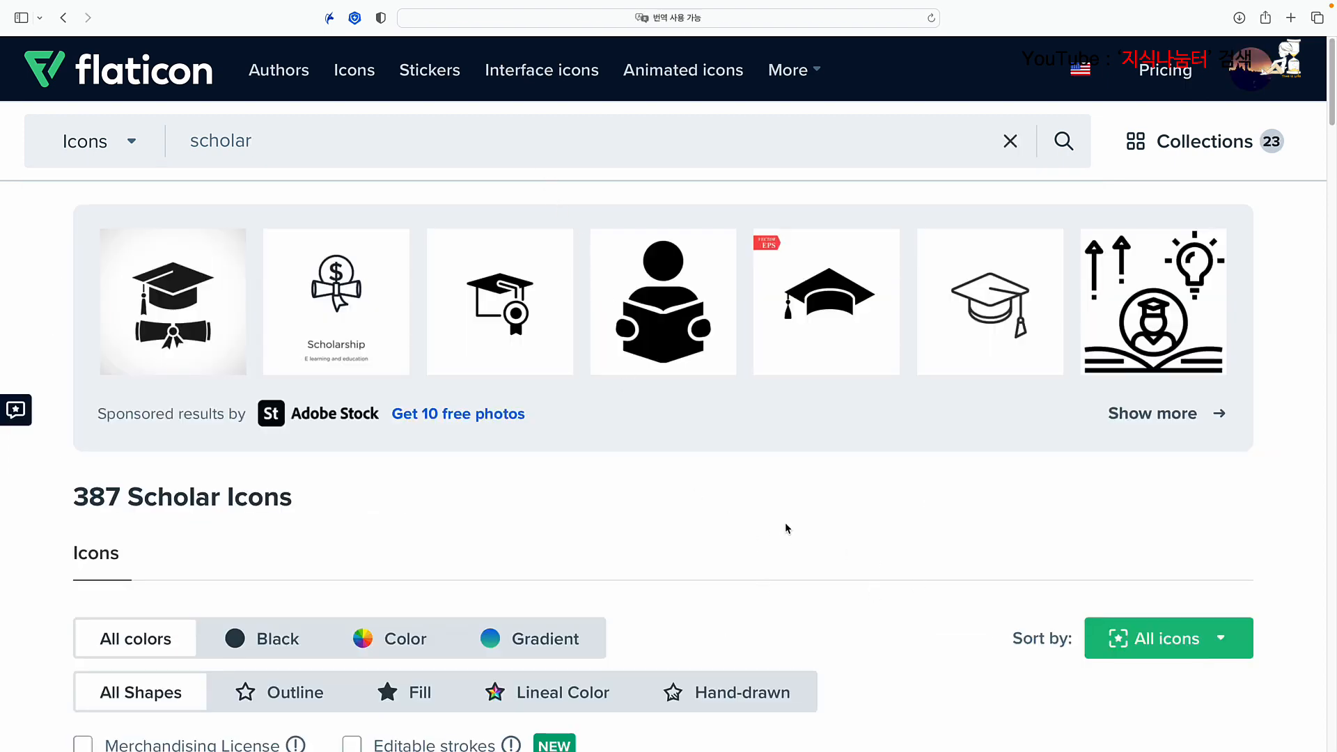
Step: Browse the scholar results and open the blond graduate icon with a blue cap and a blue-and-yellow gown
scroll(786, 528, "down", 10)
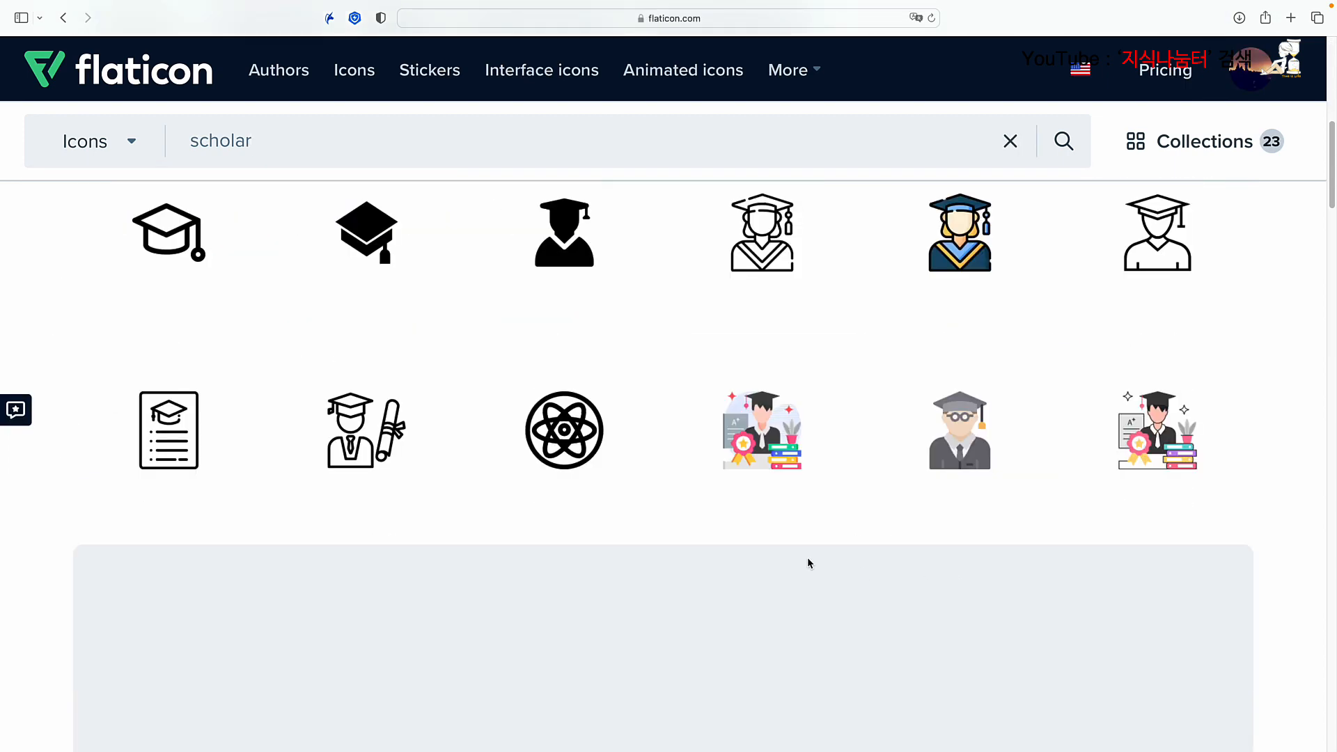
scroll(826, 523, "down", 6)
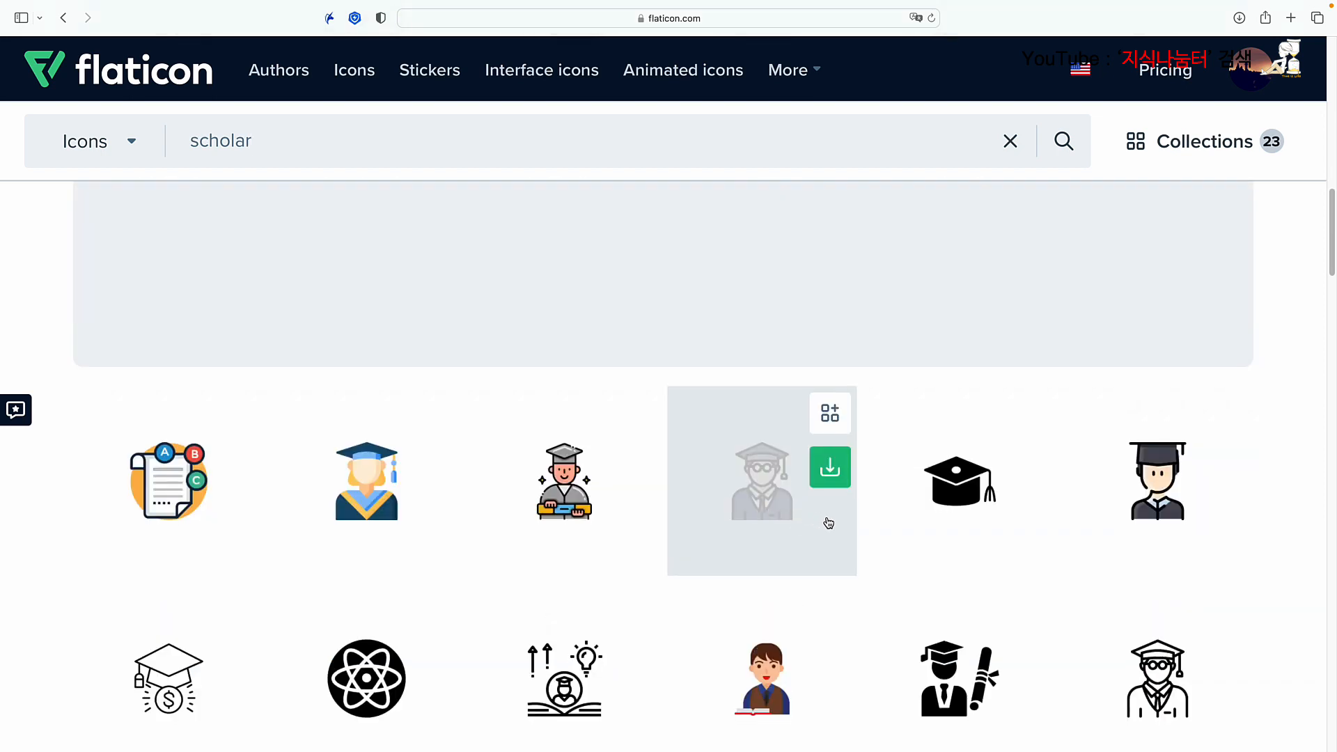
scroll(871, 556, "down", 3)
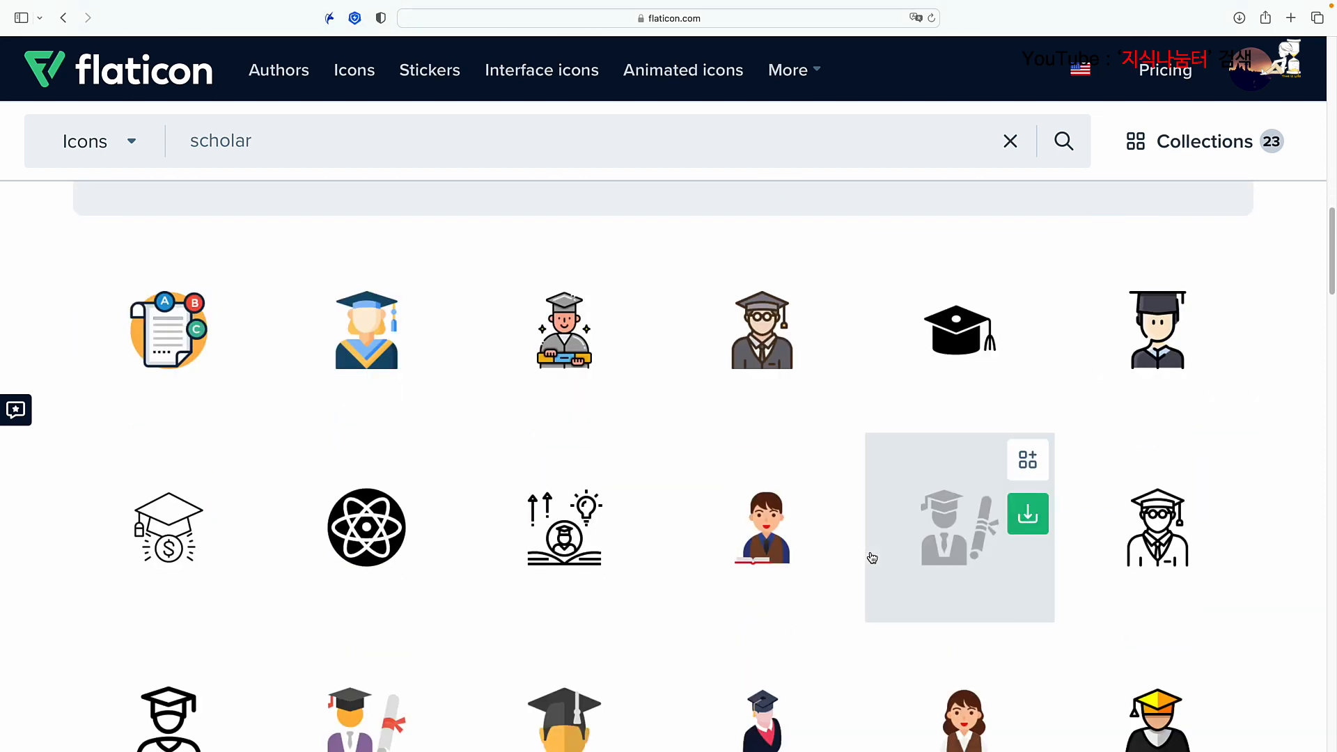
scroll(872, 556, "down", 1)
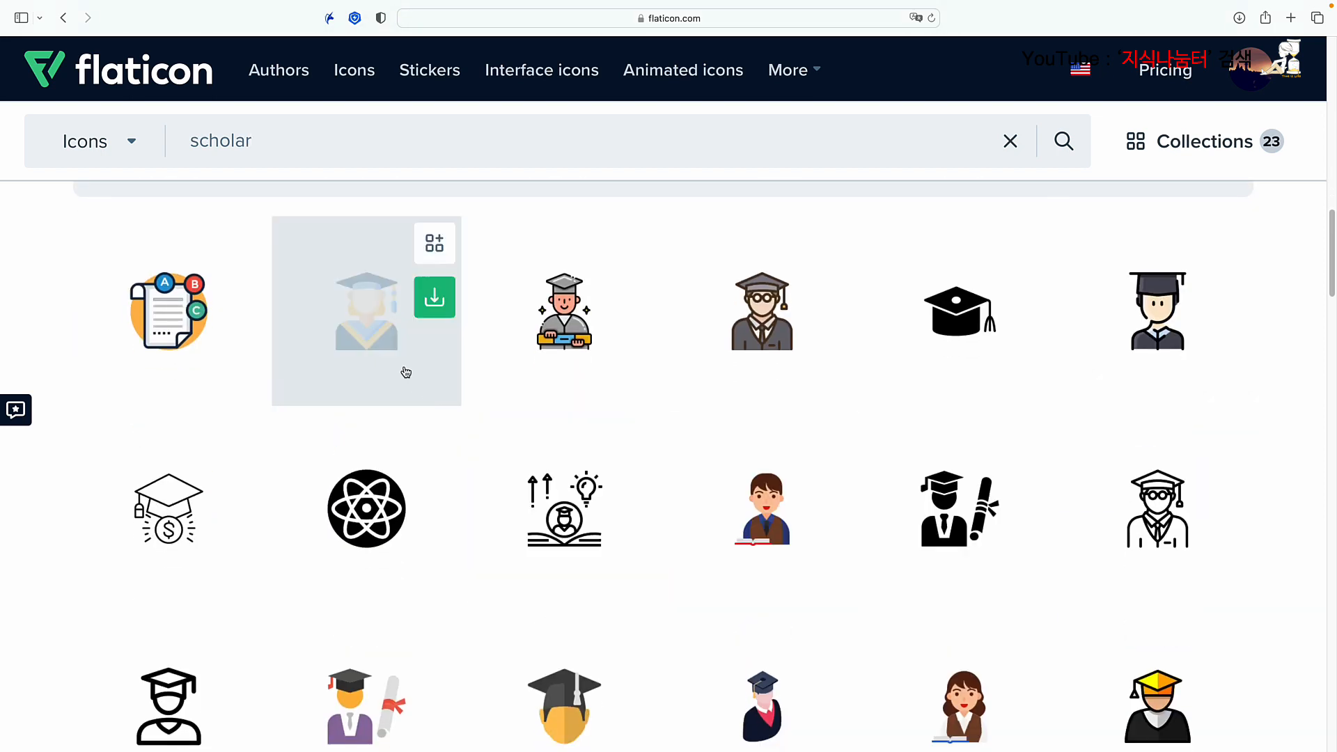
left_click(377, 325)
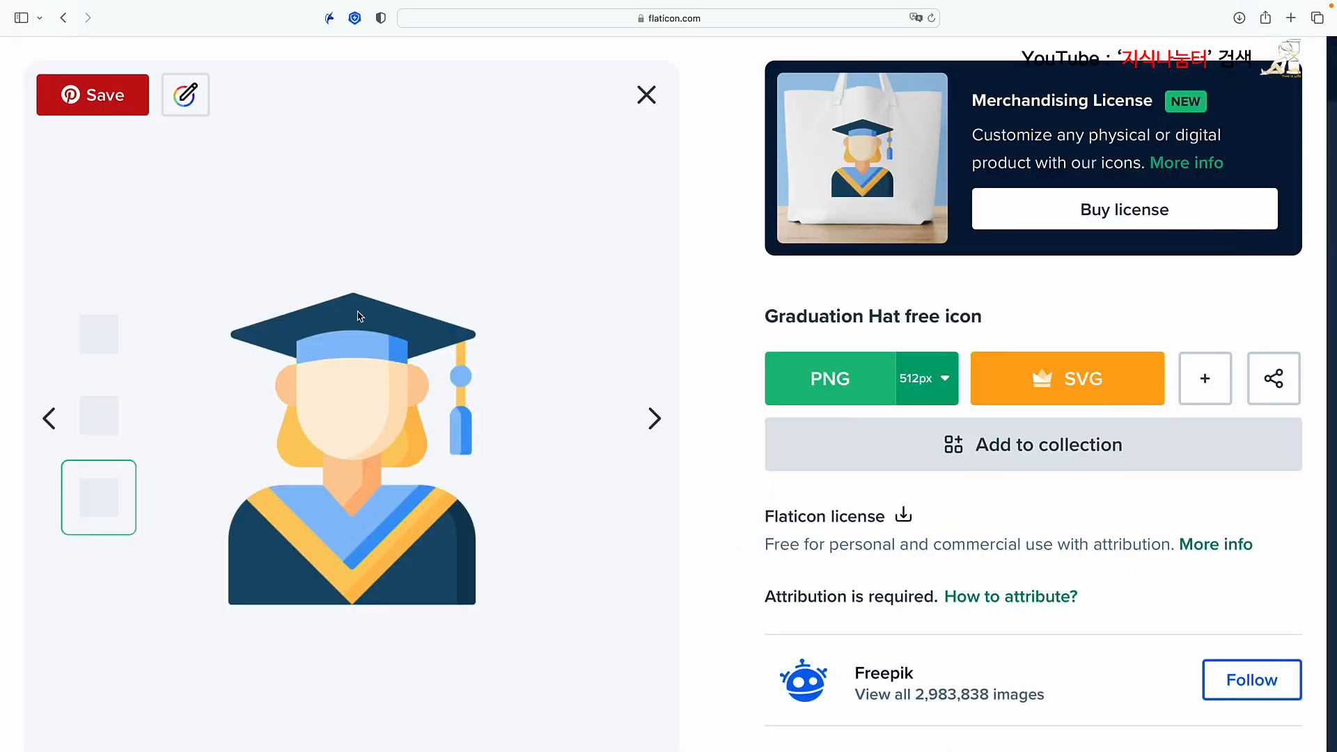
Step: Download the coloured graduate icon as a free 512 px PNG and dismiss the attribution reminder
left_click(834, 382)
left_click(983, 742)
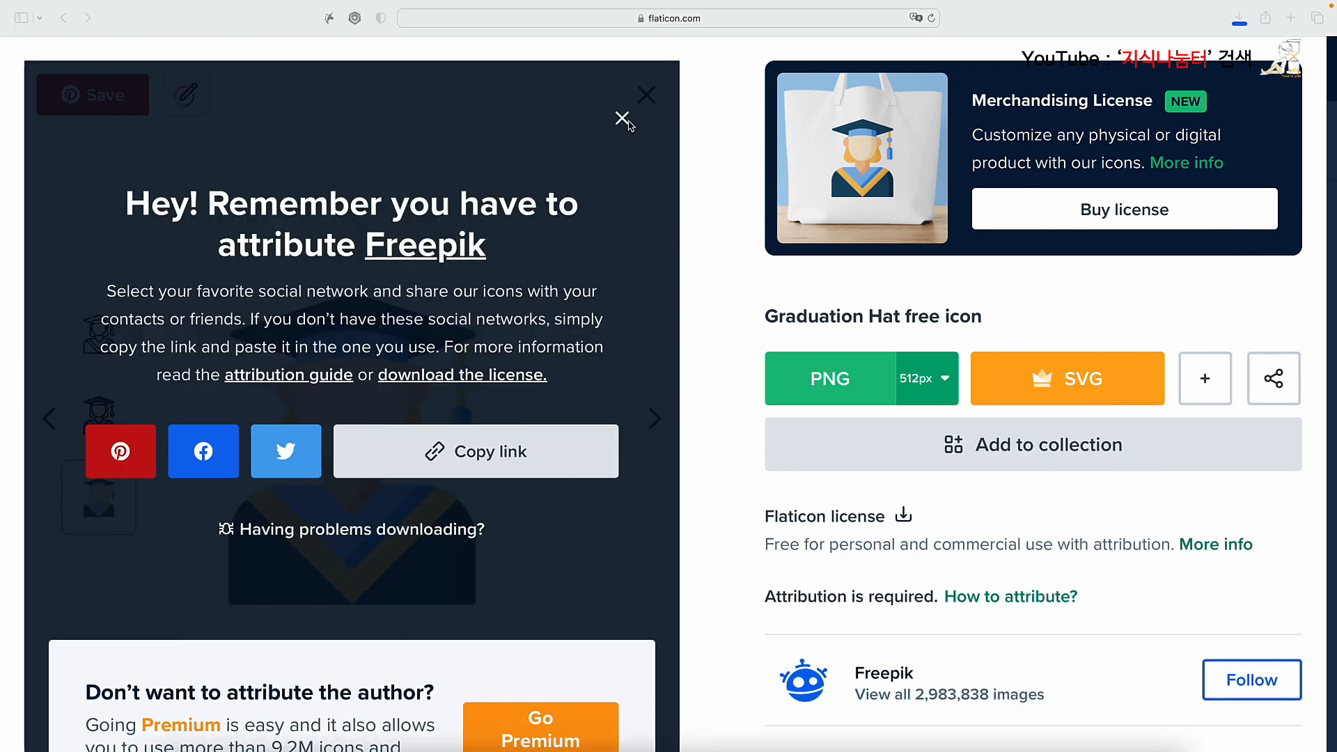
left_click(623, 120)
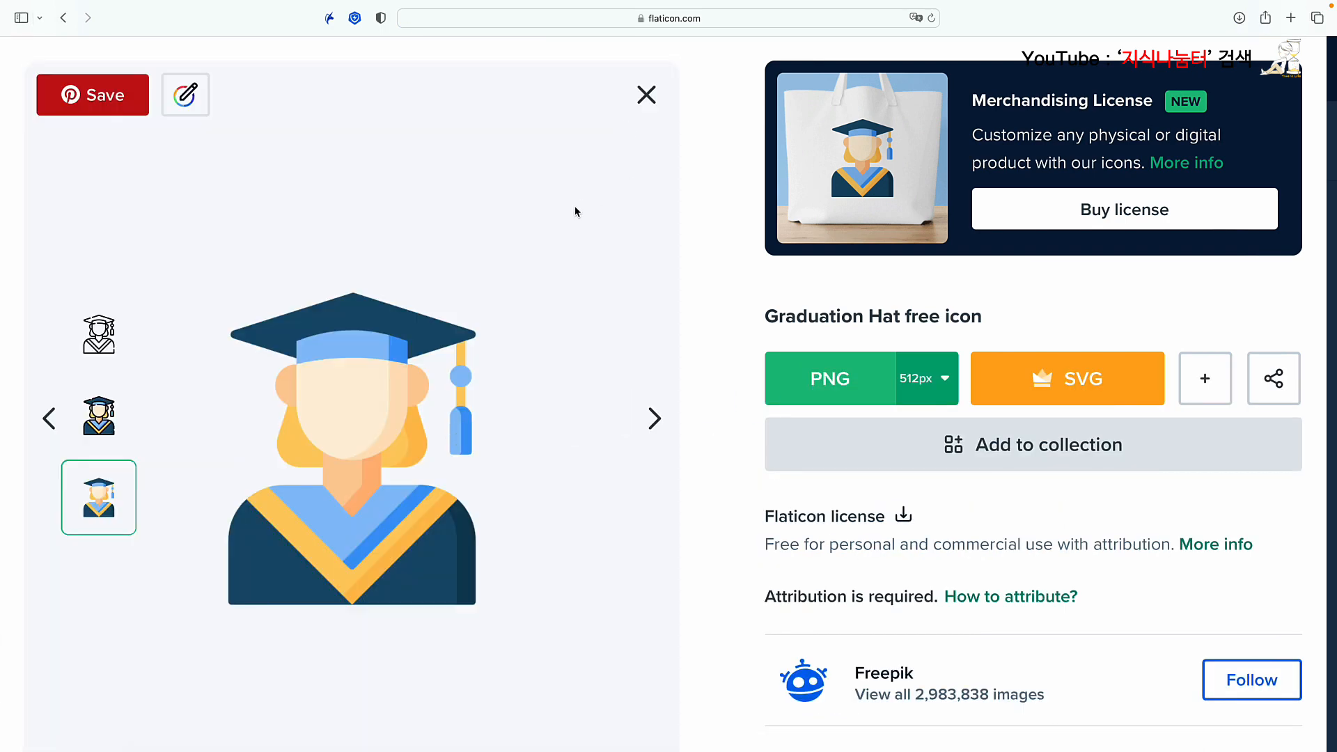
Step: Open the graduate icon in the colour editor and recolour all ten of its colours black (#000000)
left_click(183, 98)
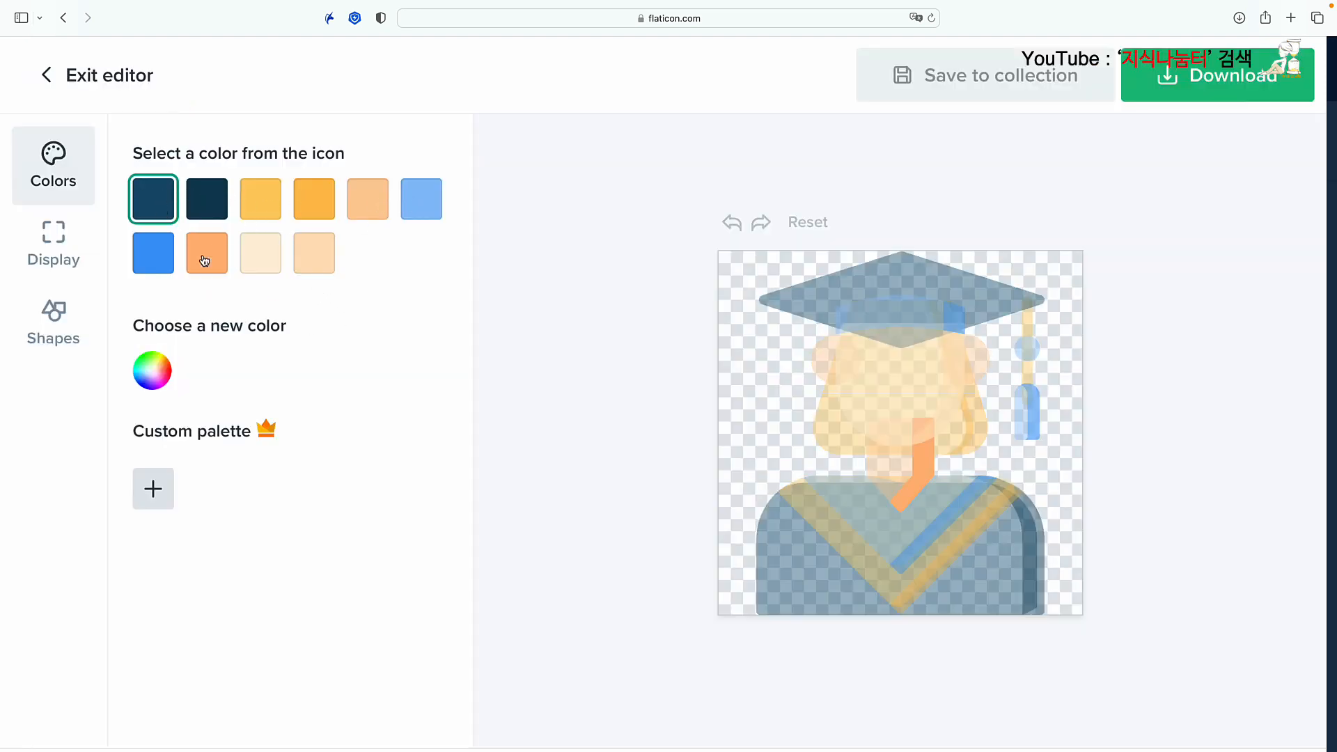
left_click(165, 378)
left_click_drag(186, 533, 113, 620)
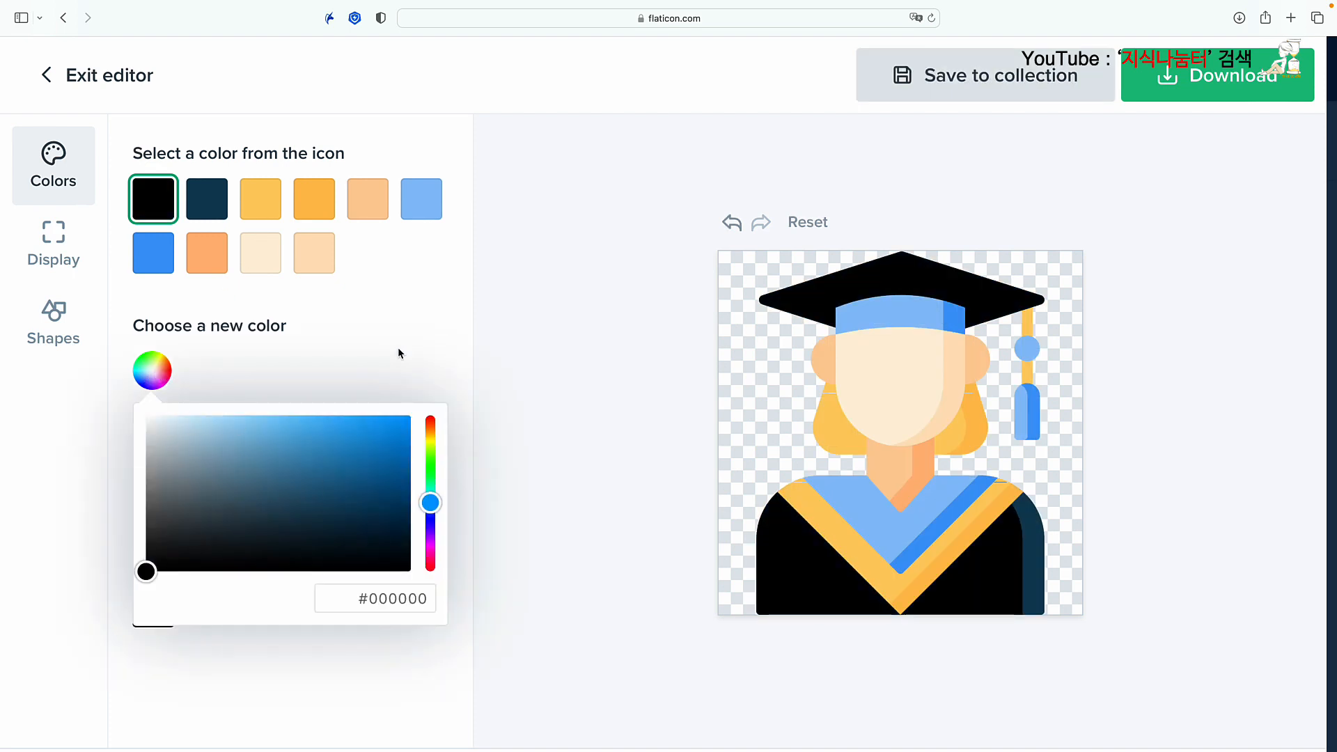
left_click(394, 342)
left_click(207, 198)
left_click(152, 612)
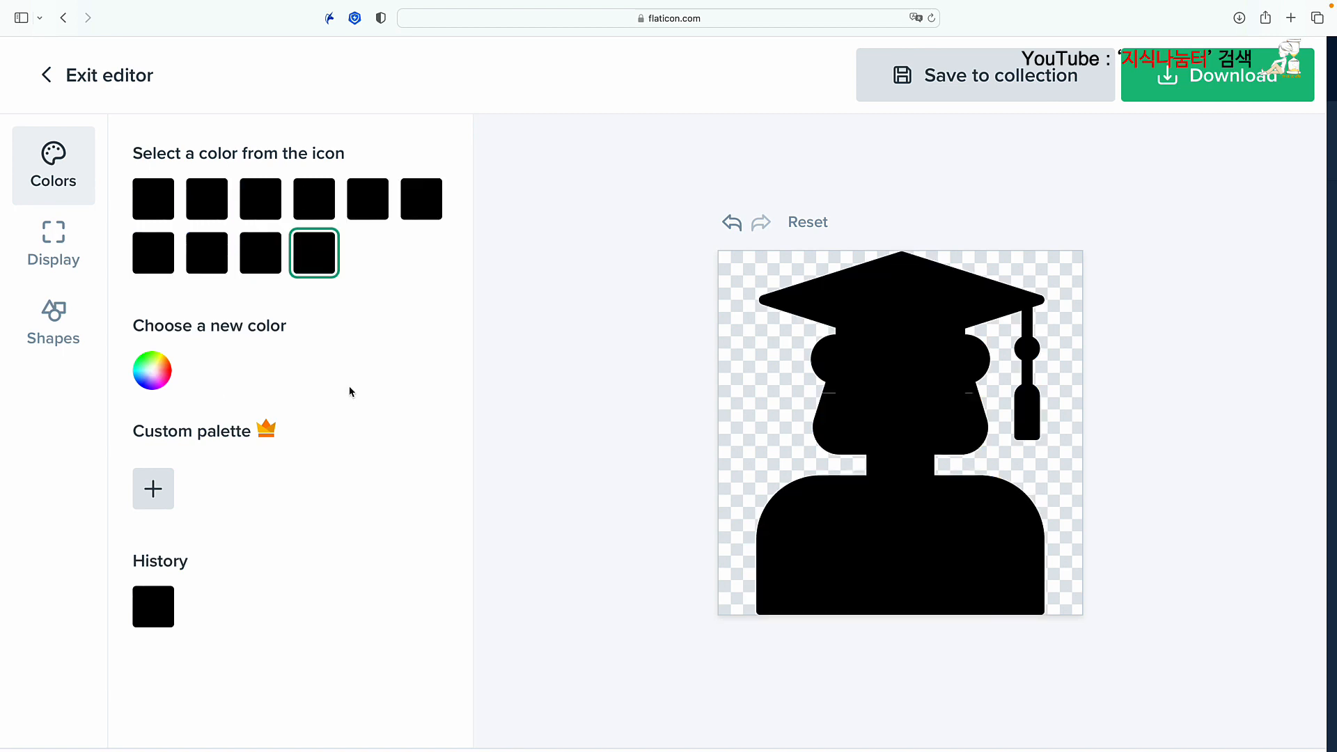
Step: Download the all-black graduate icon as a free 512 px PNG and dismiss the attribution reminder
left_click(1201, 75)
left_click(1209, 153)
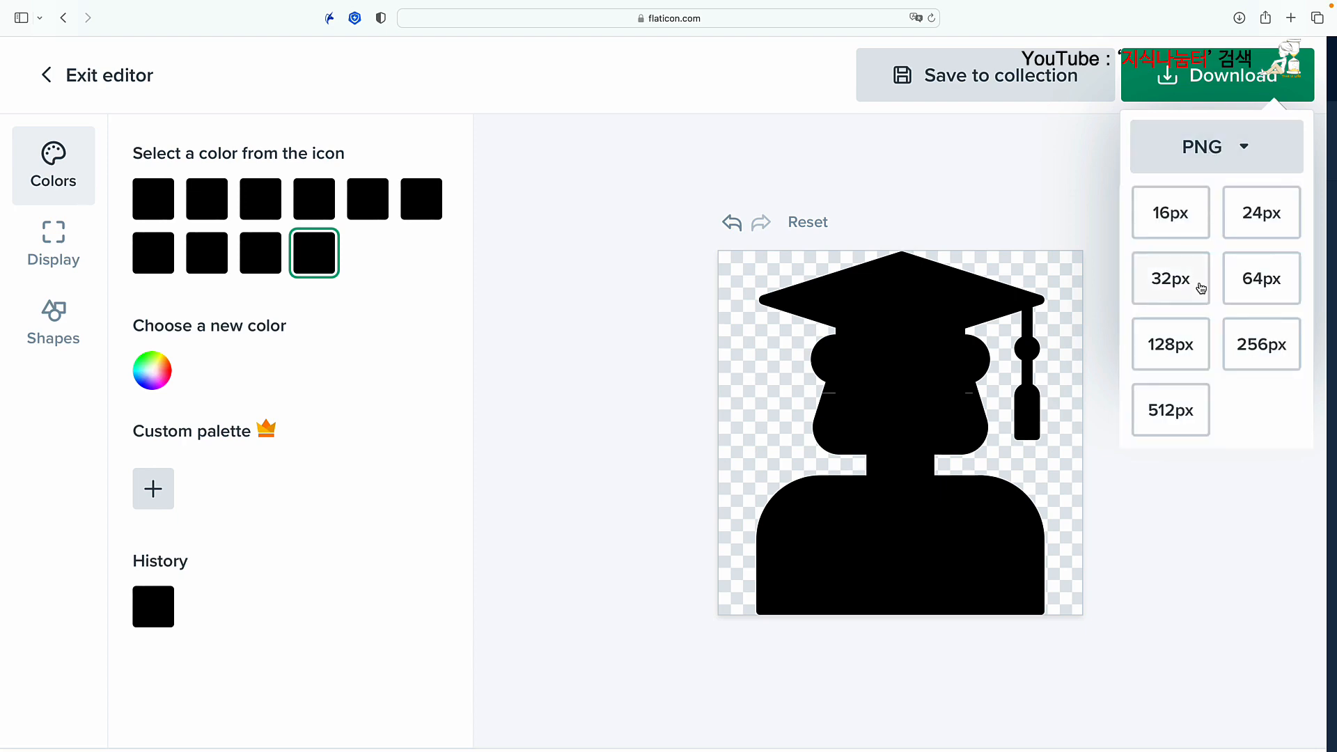
left_click(1176, 409)
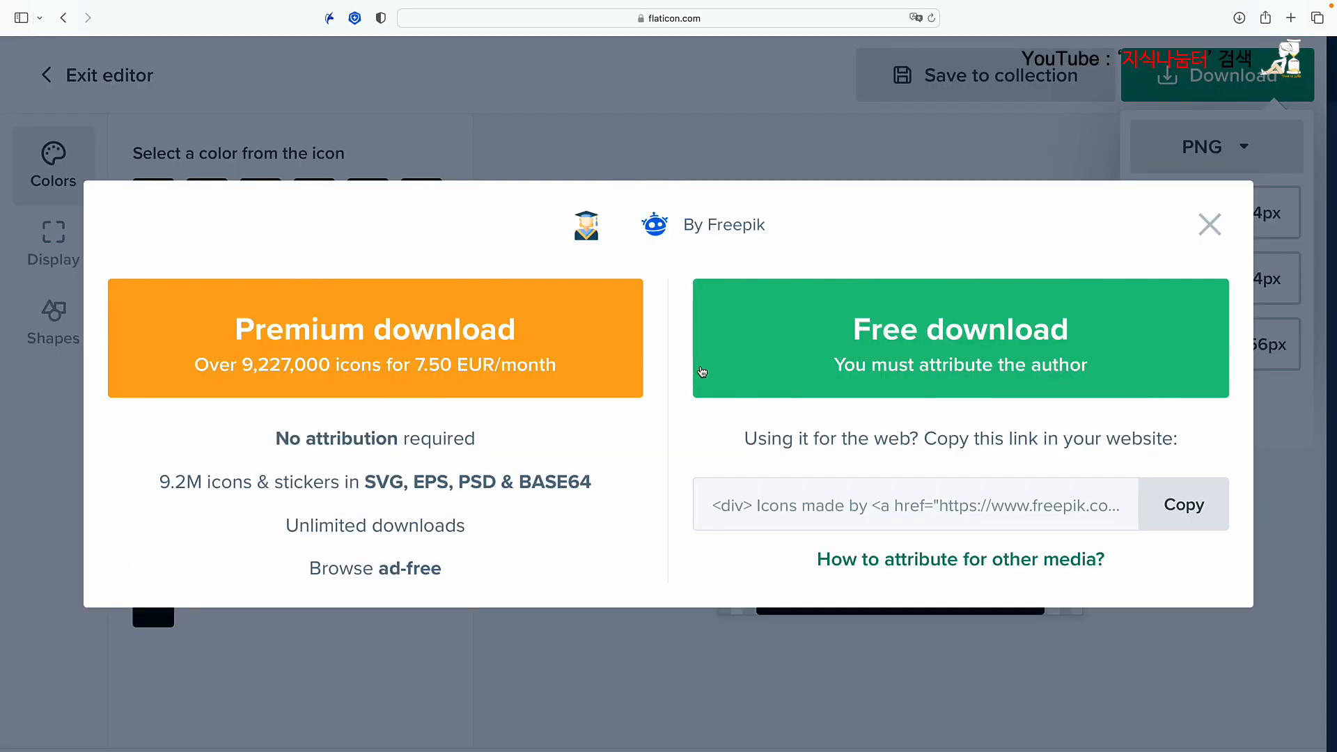
left_click(868, 350)
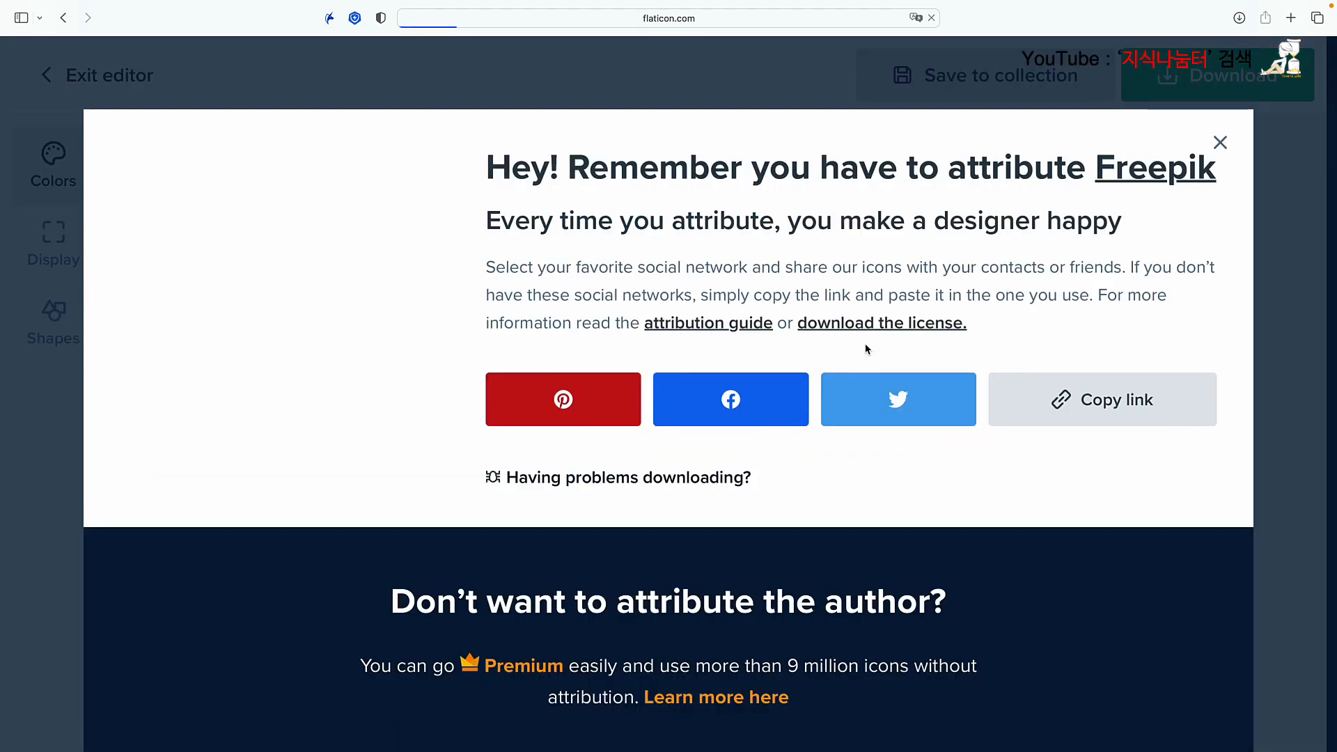
left_click(1220, 142)
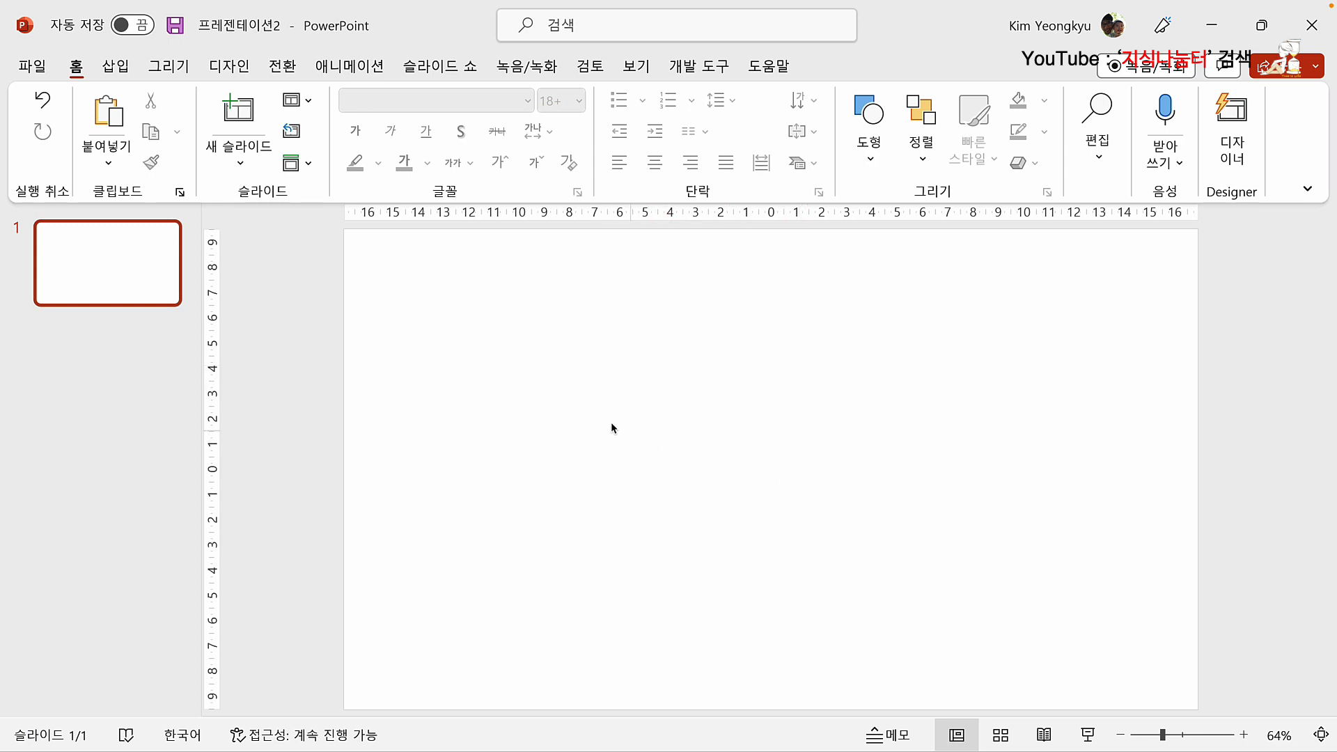
Step: In the blank PowerPoint presentation, draw a rounded rectangle about 8.4 cm high and 5.4 cm wide left of centre and reduce its corner rounding
left_click(115, 67)
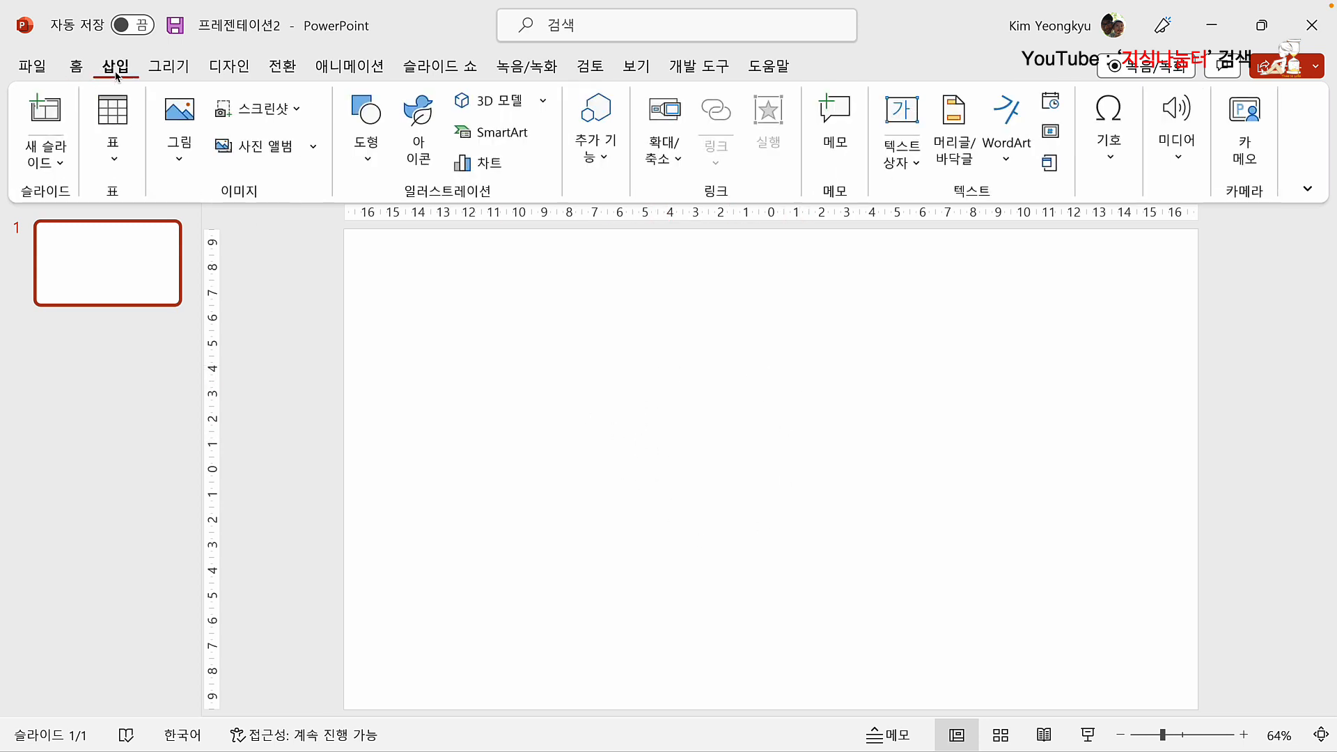
left_click(366, 150)
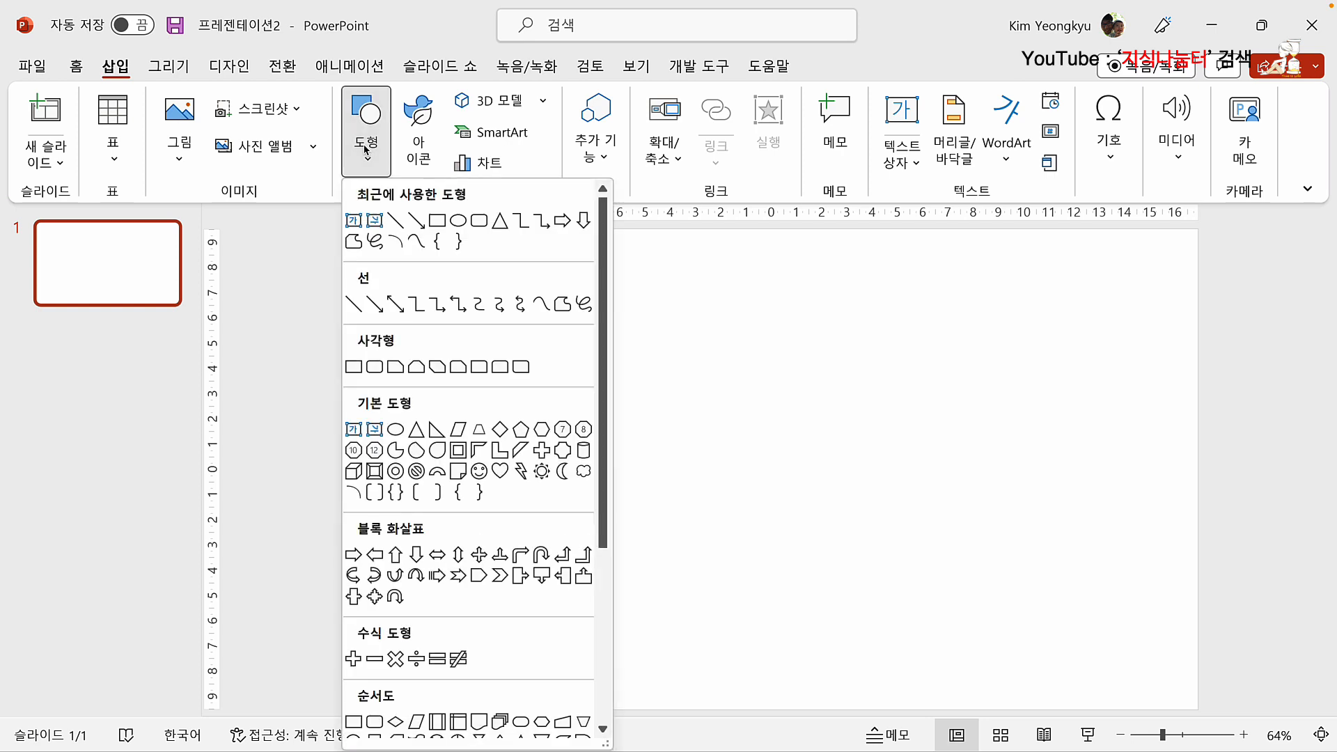
left_click(375, 367)
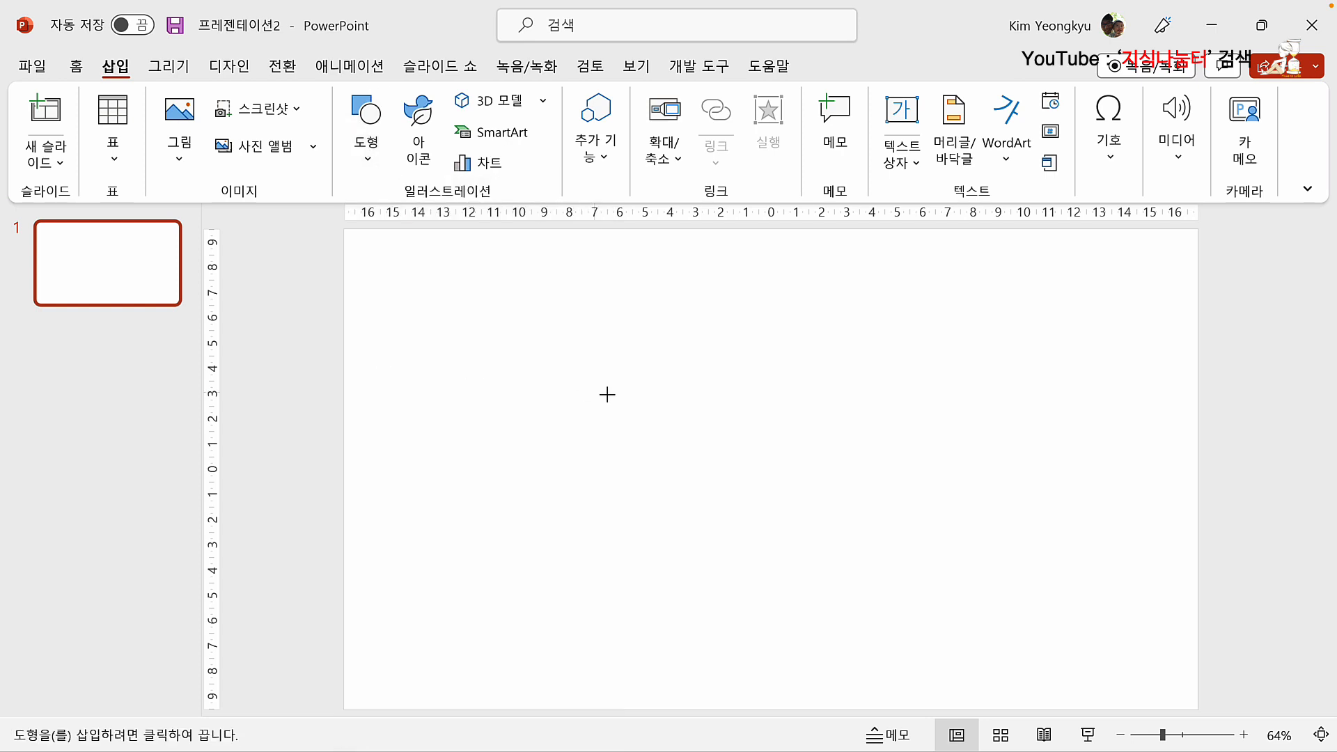
left_click_drag(509, 312, 646, 526)
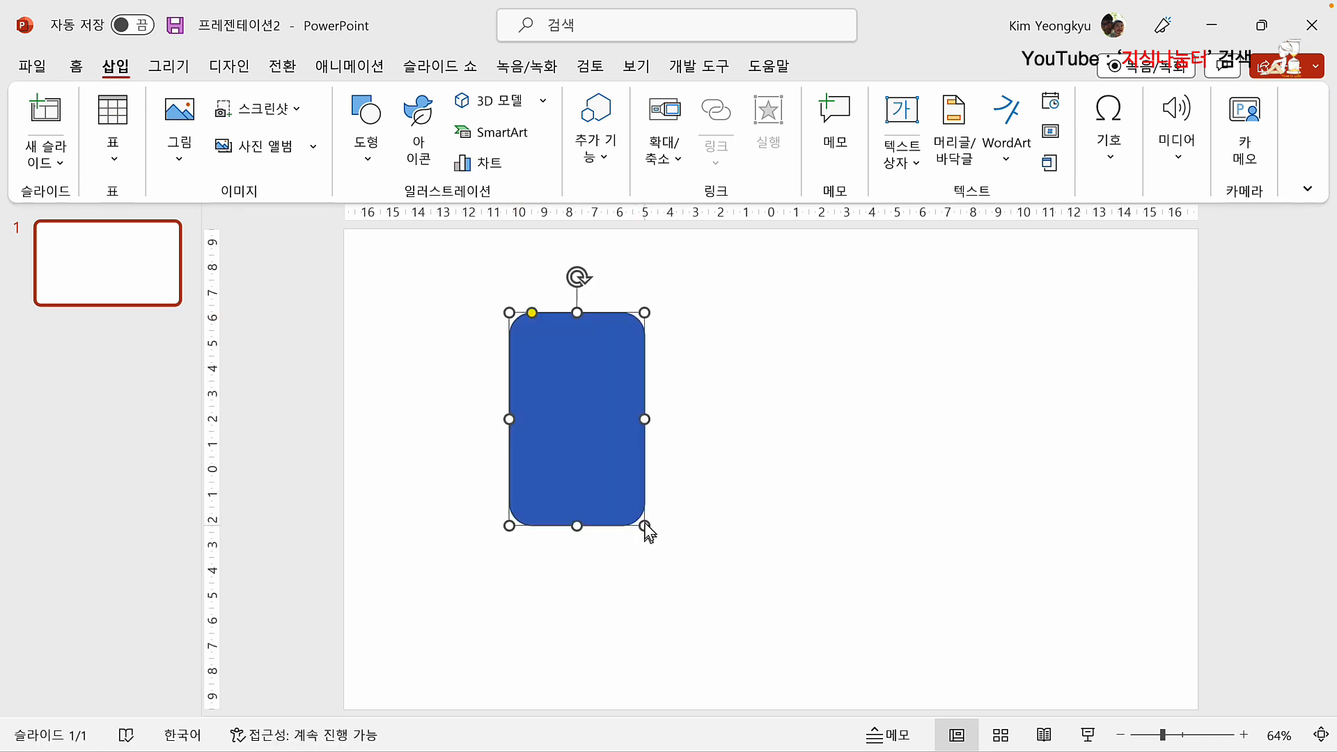
left_click_drag(532, 313, 520, 312)
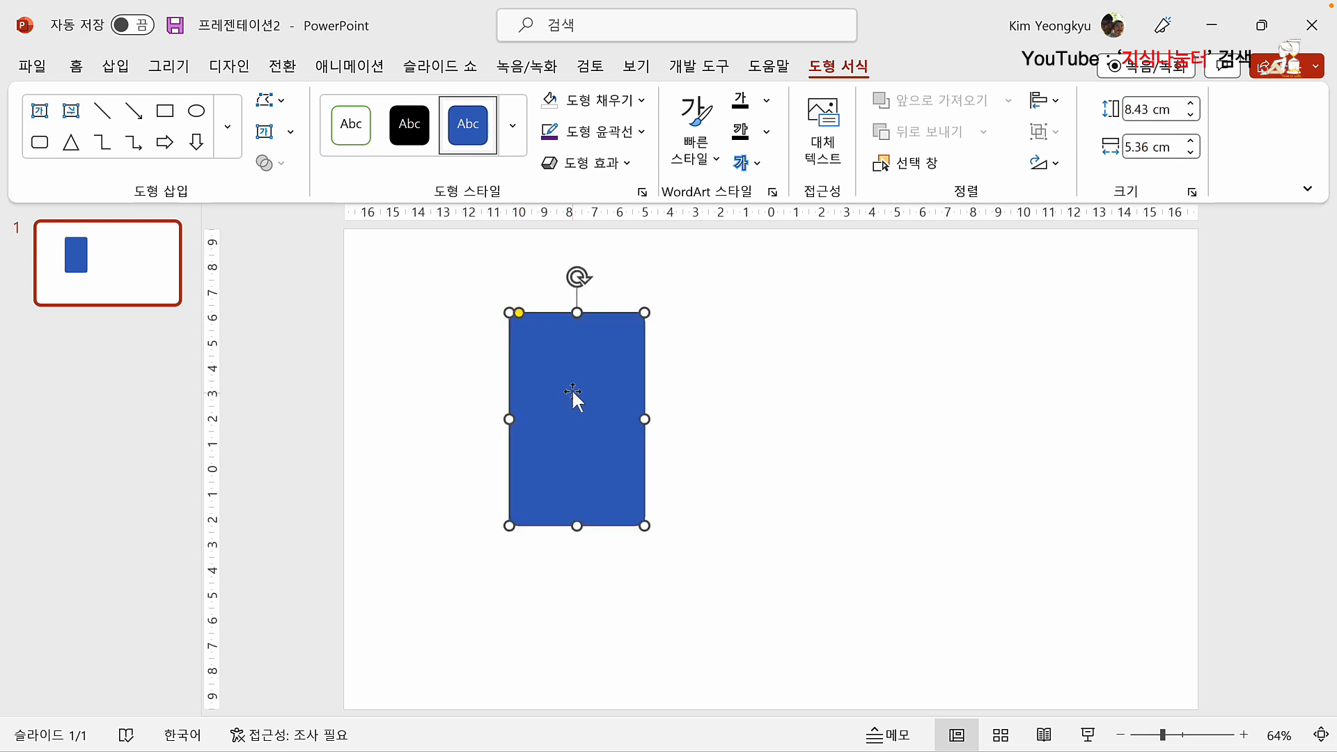
mouse_move(571, 392)
left_mouse_down()
mouse_move(567, 379)
mouse_move(574, 400)
left_mouse_up()
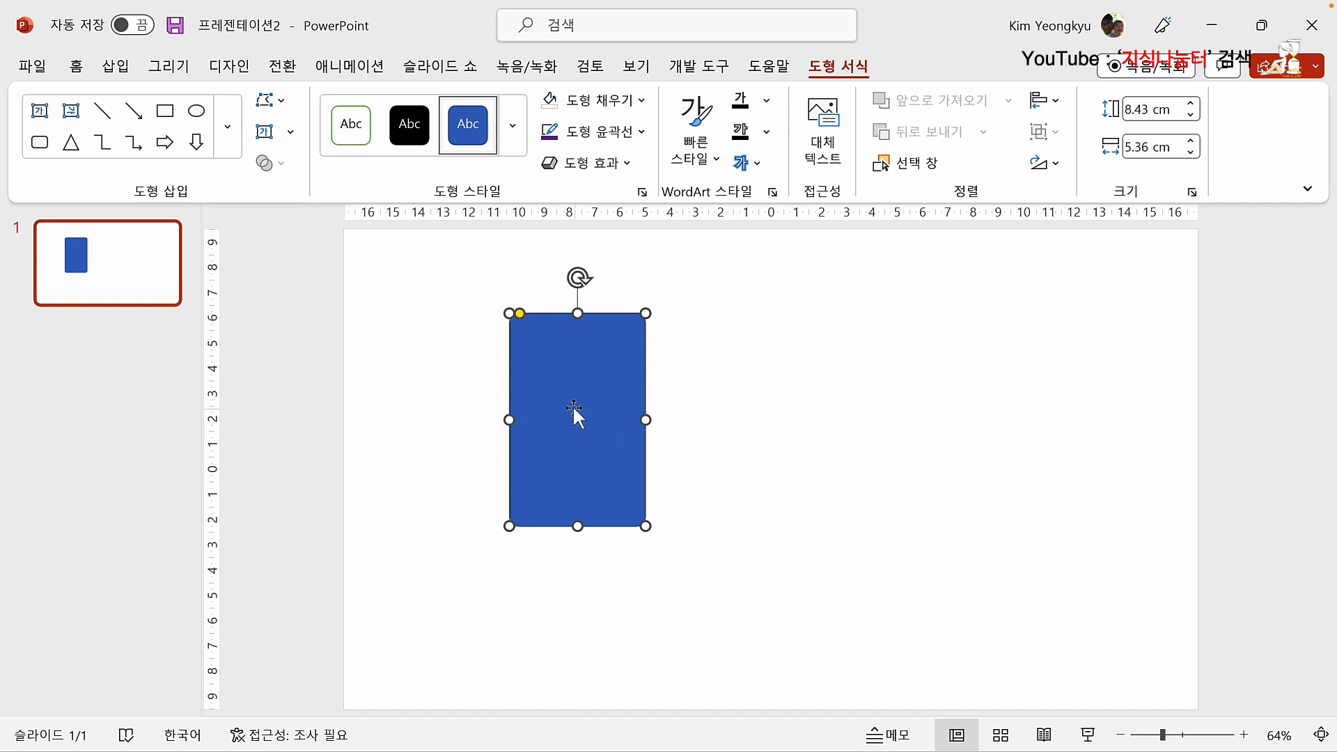
Step: Remove the rounded rectangle's fill and give it a 6 pt red outline
left_click(642, 101)
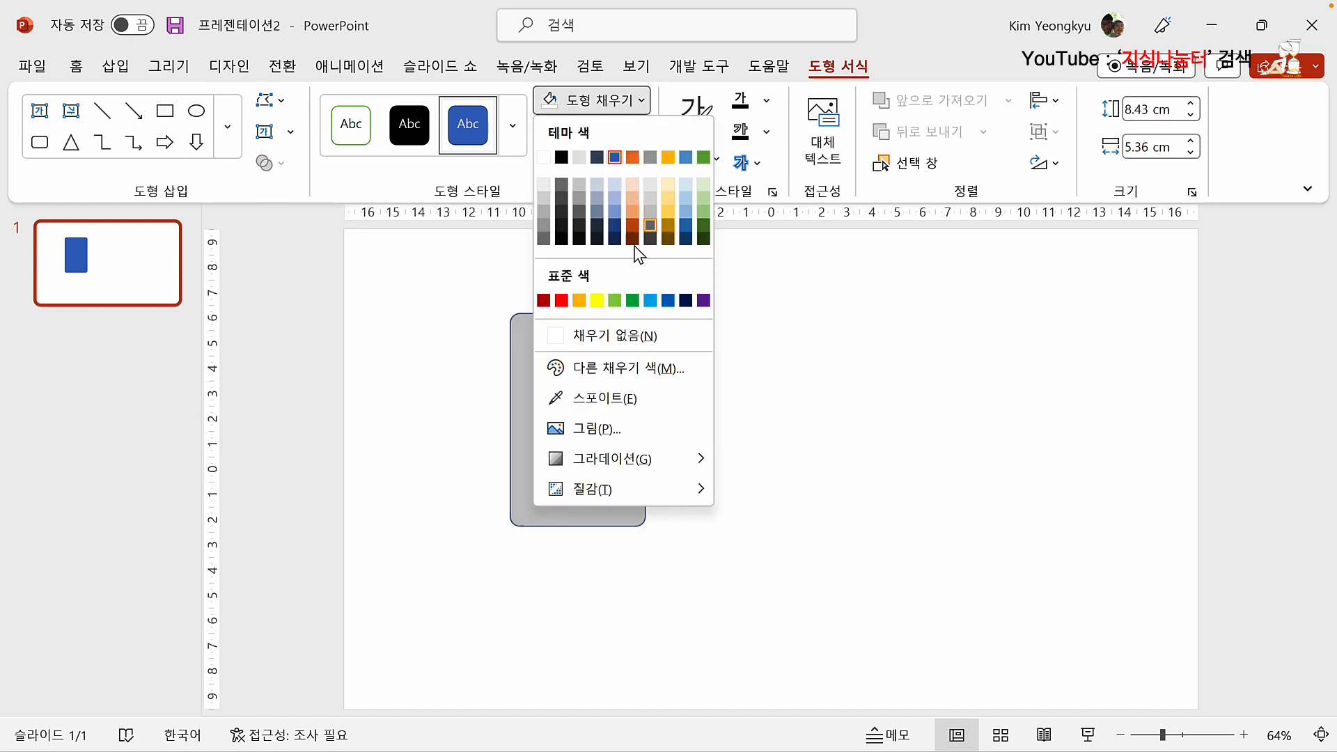
left_click(588, 335)
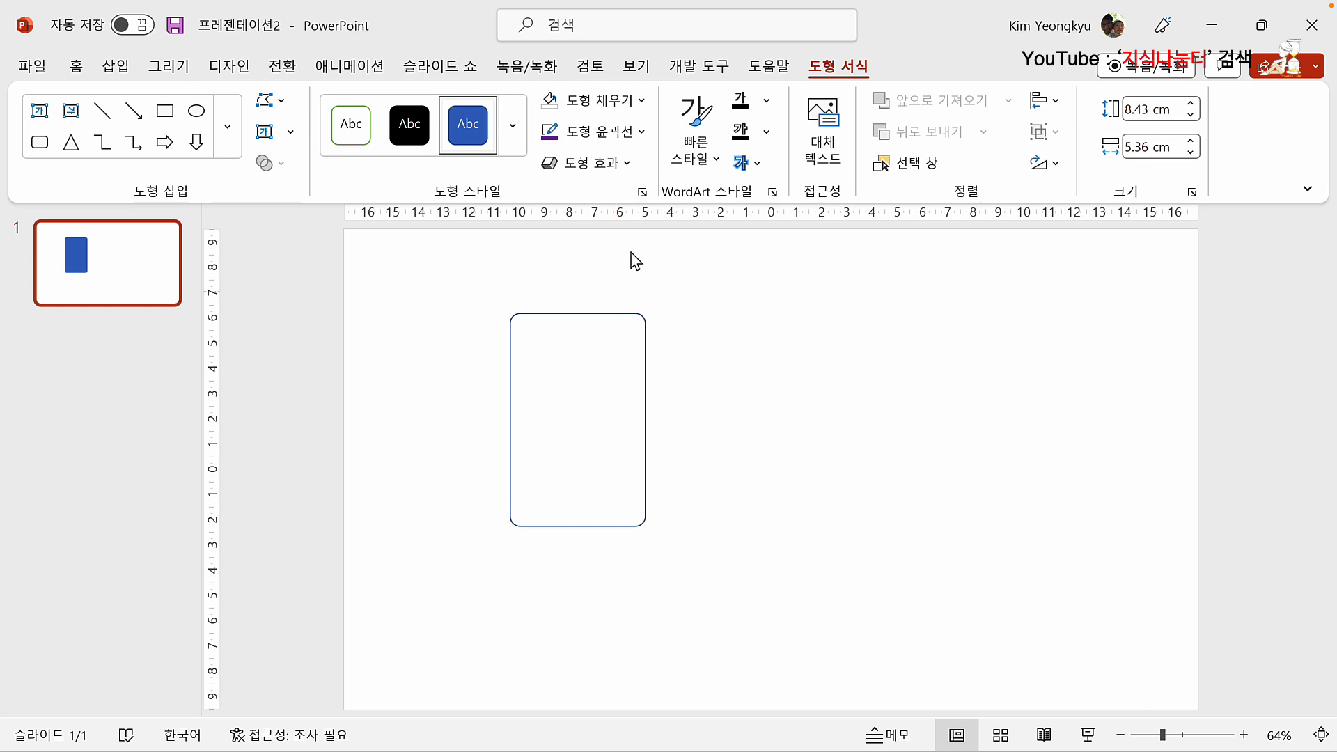
left_click(641, 132)
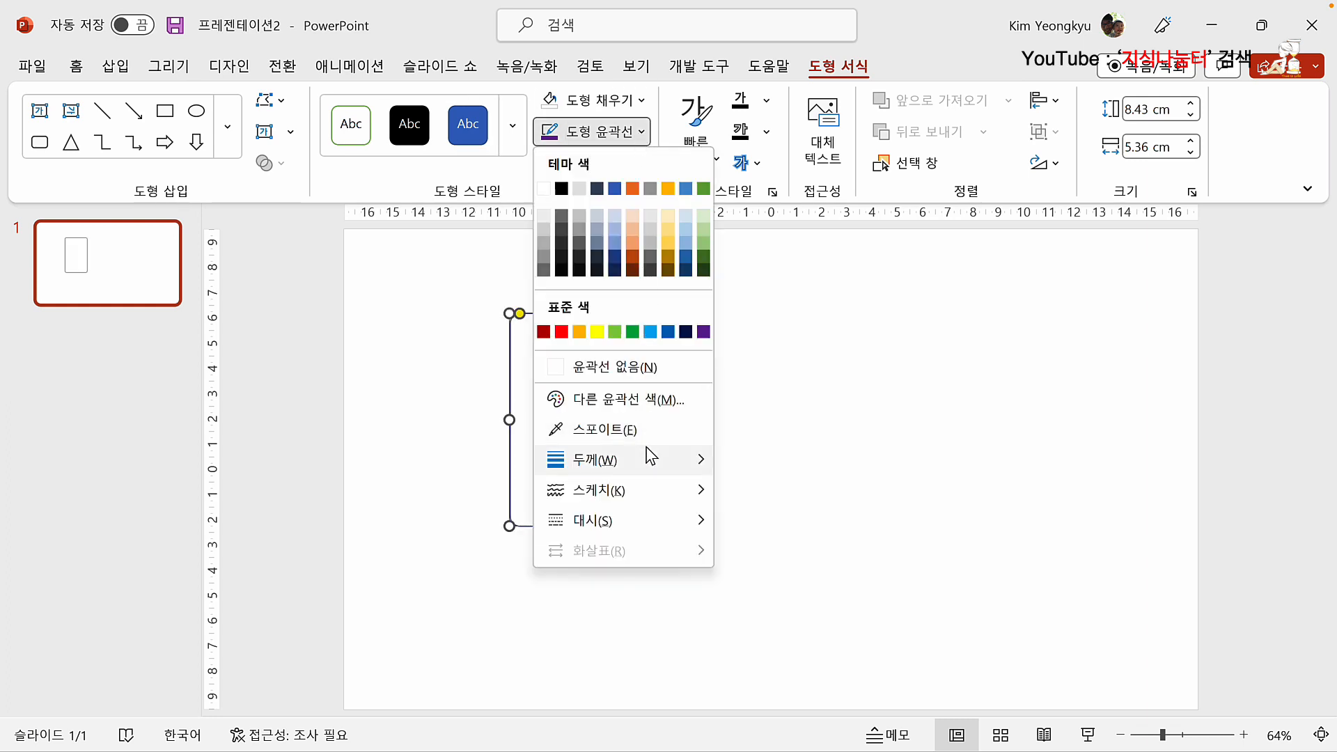
mouse_move(650, 458)
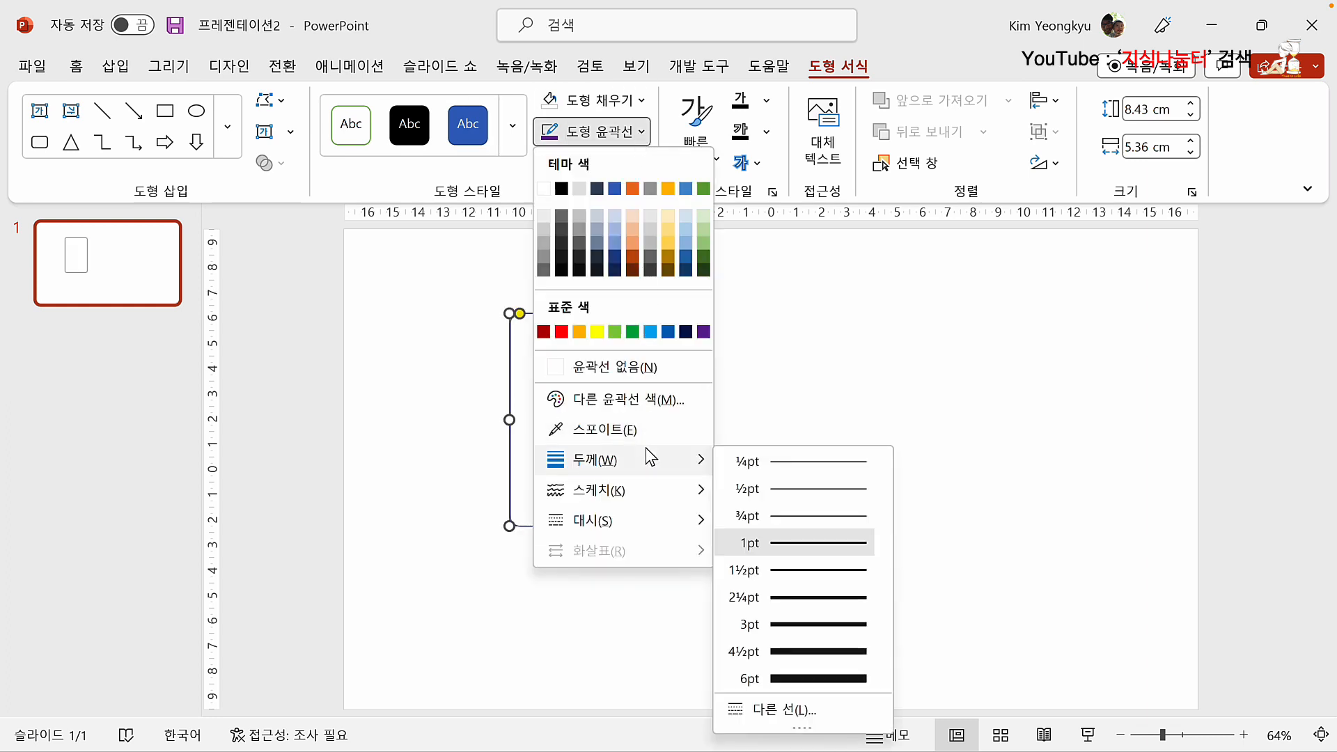
left_click(810, 673)
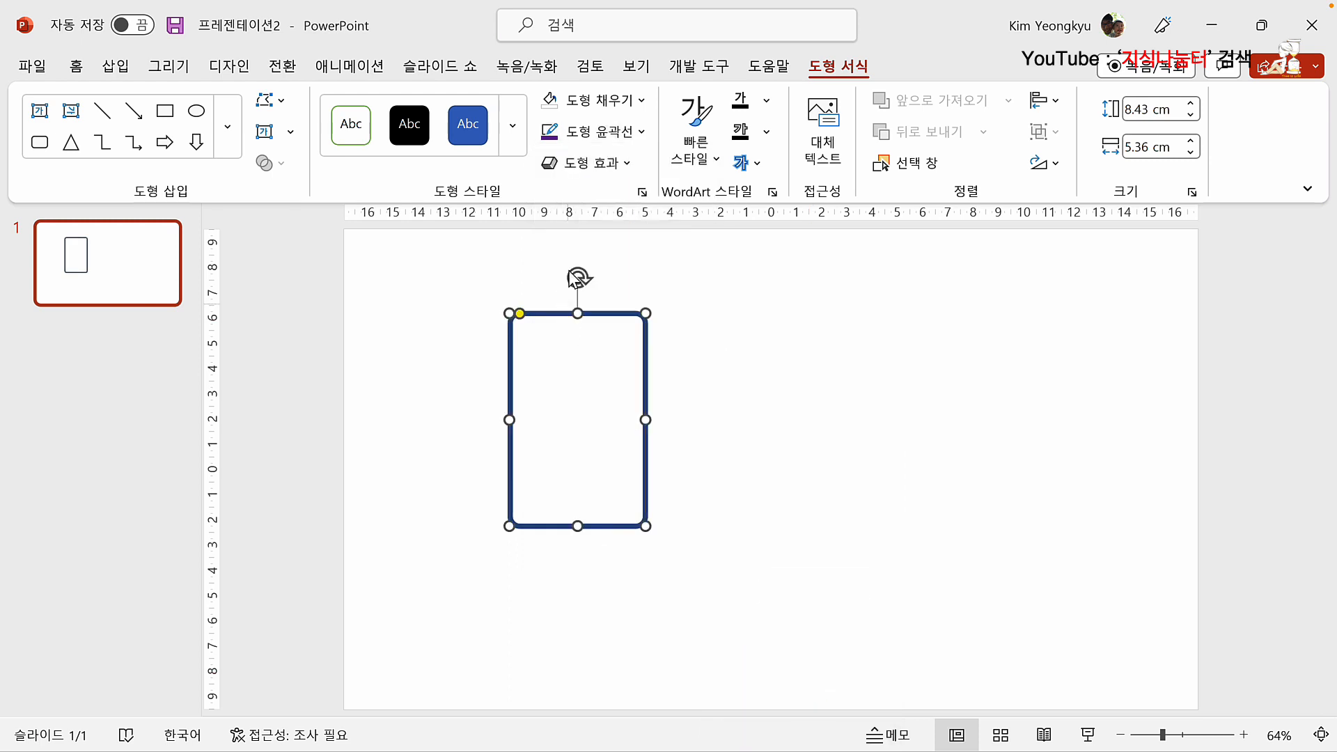
left_click(642, 134)
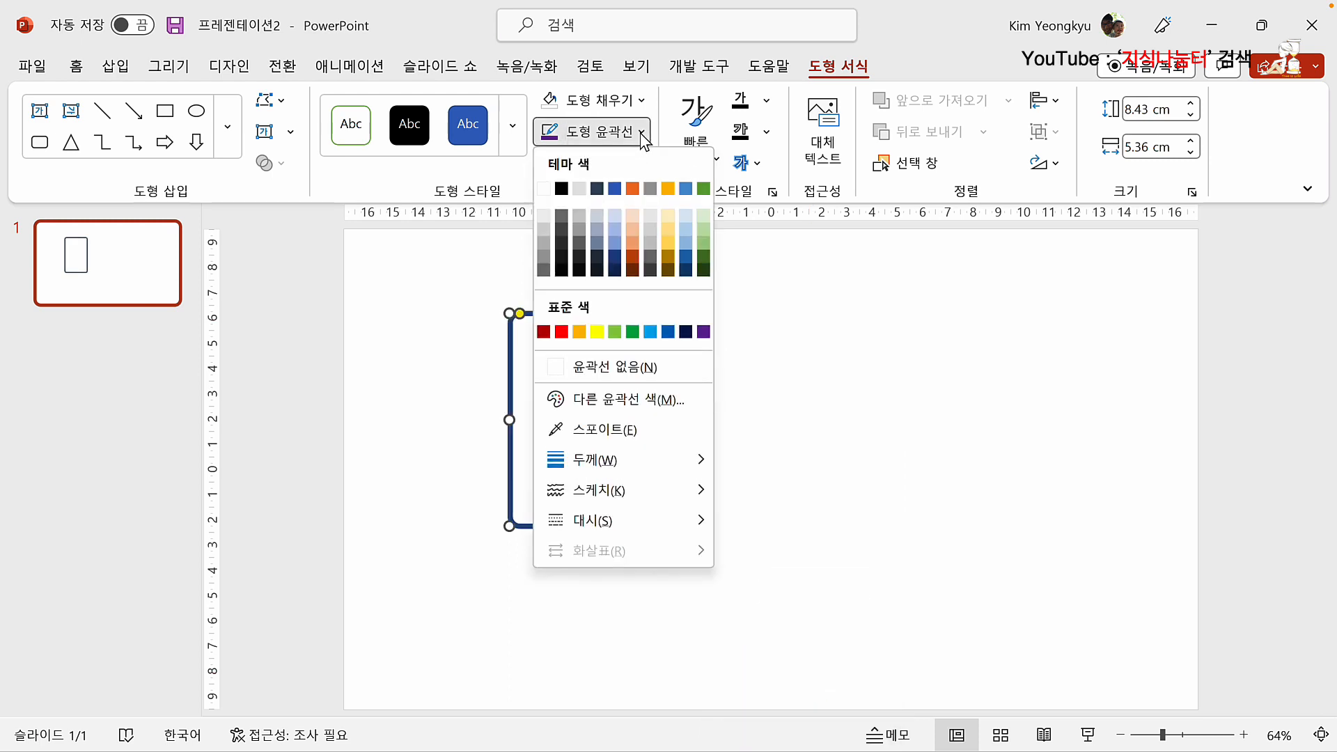
left_click(562, 332)
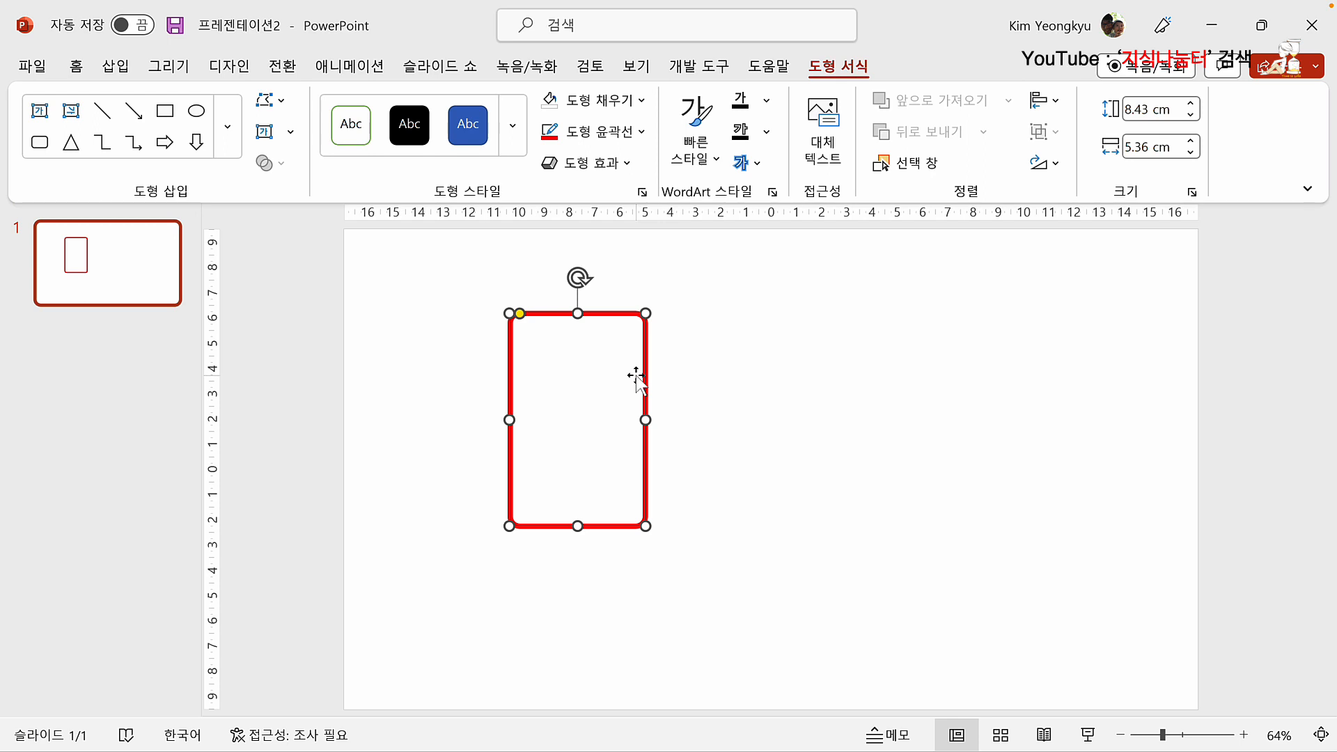
Step: Duplicate the red-outlined rounded rectangle twice to the right, forming a row of three
left_click_drag(636, 376, 829, 379)
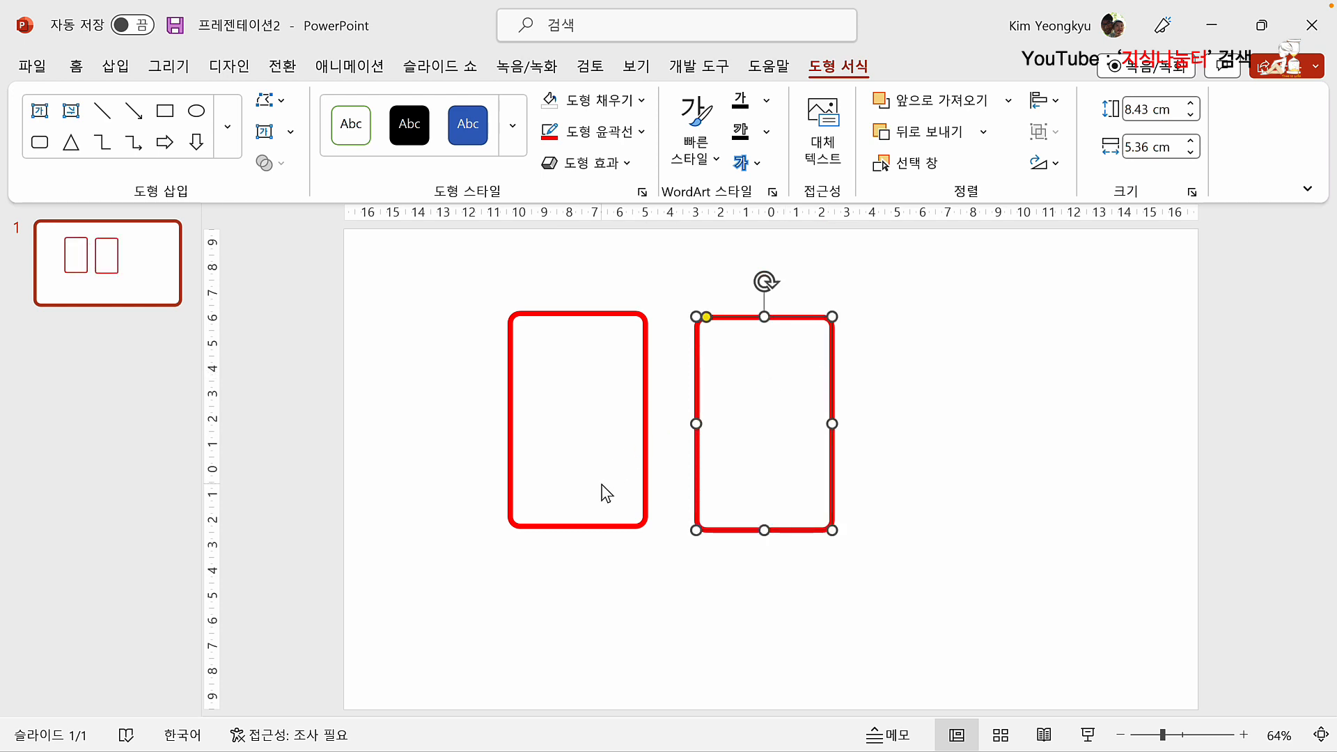
key("ctrl+d")
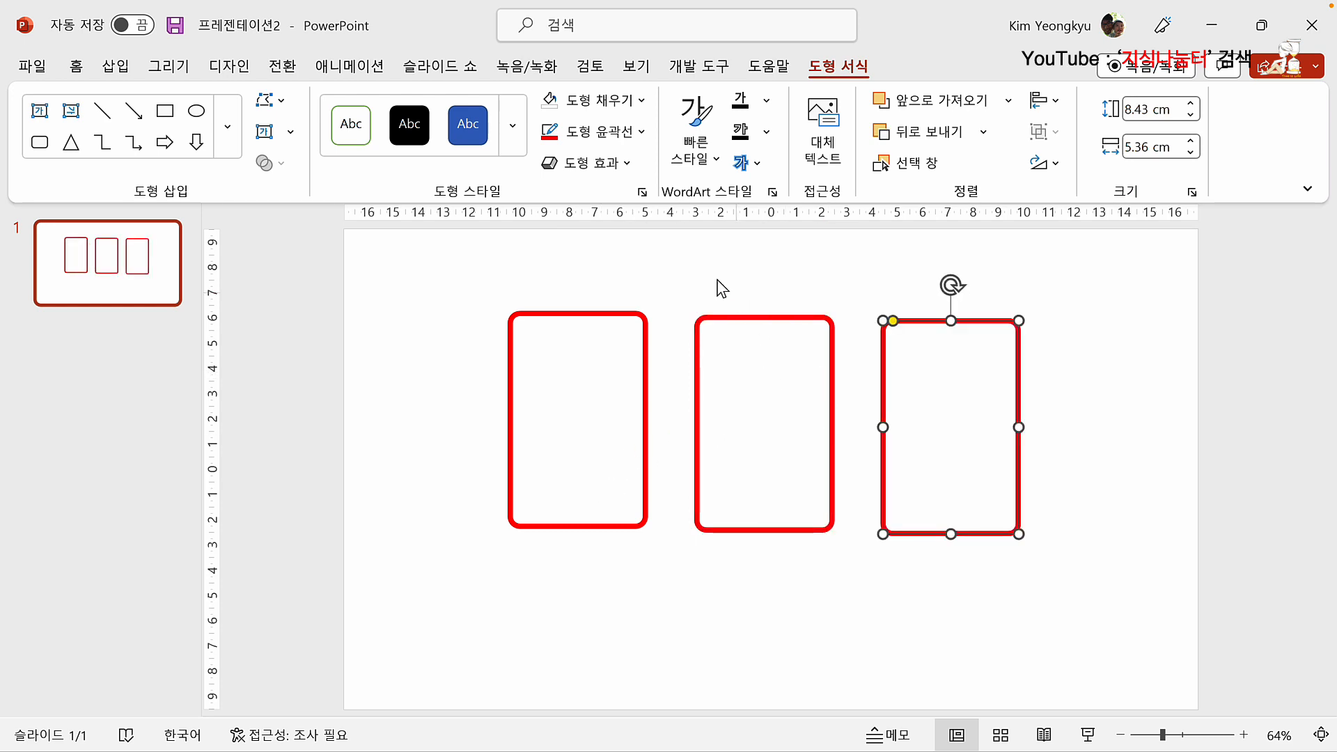
left_click(592, 268)
Step: Align the tops of the three rounded rectangles and distribute them evenly horizontally
left_click_drag(351, 264, 1110, 618)
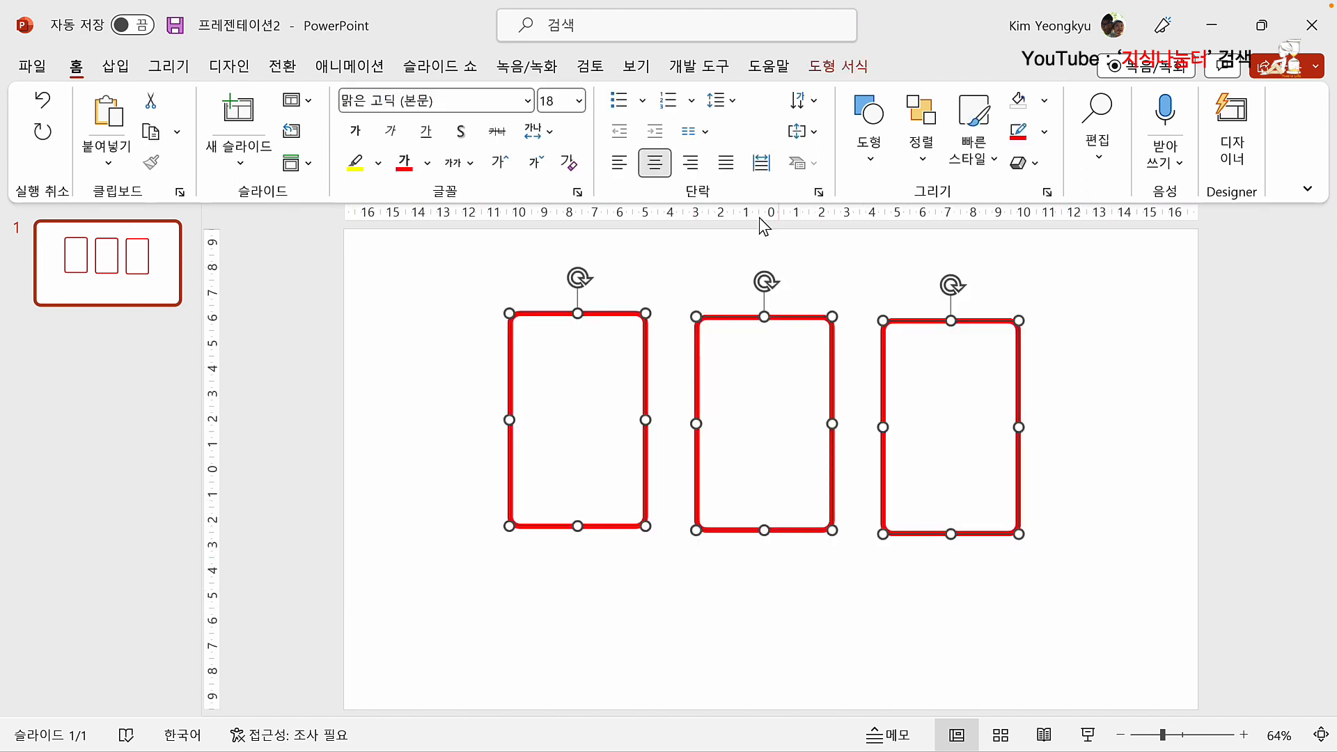
left_click(921, 162)
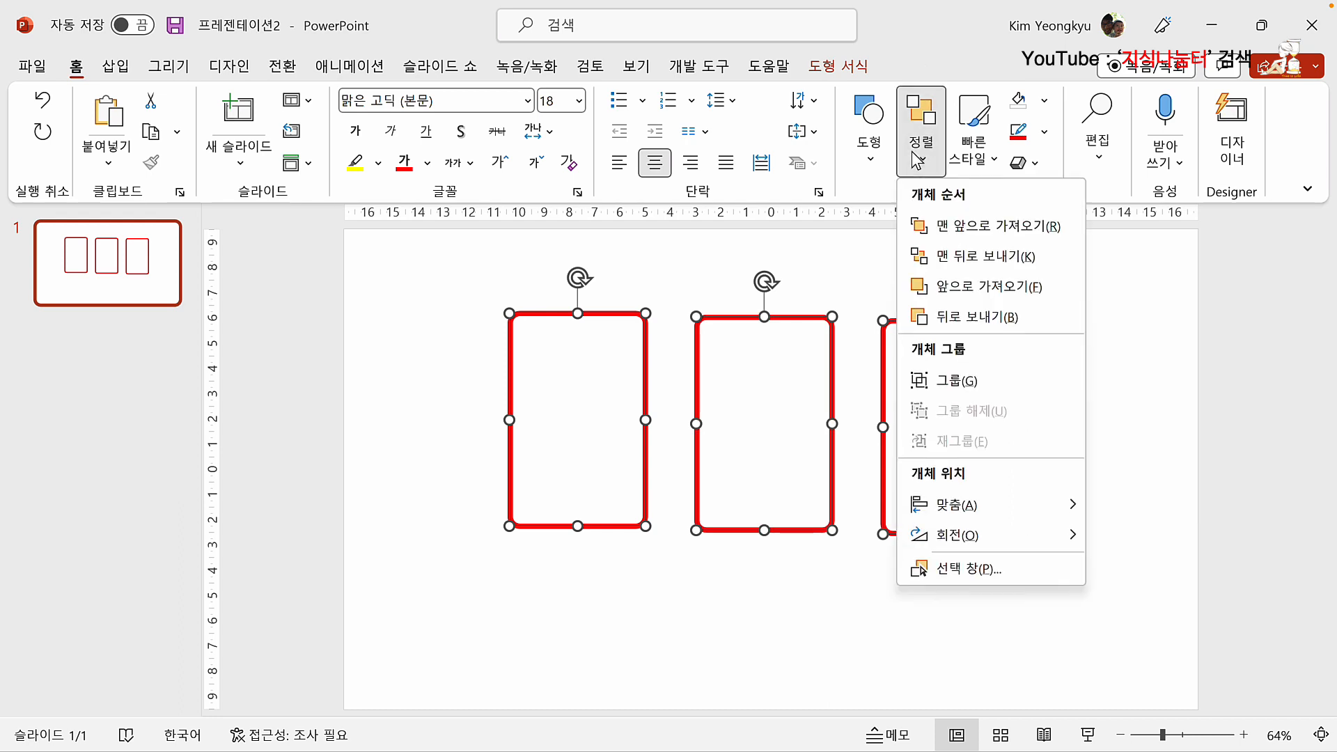
mouse_move(1001, 504)
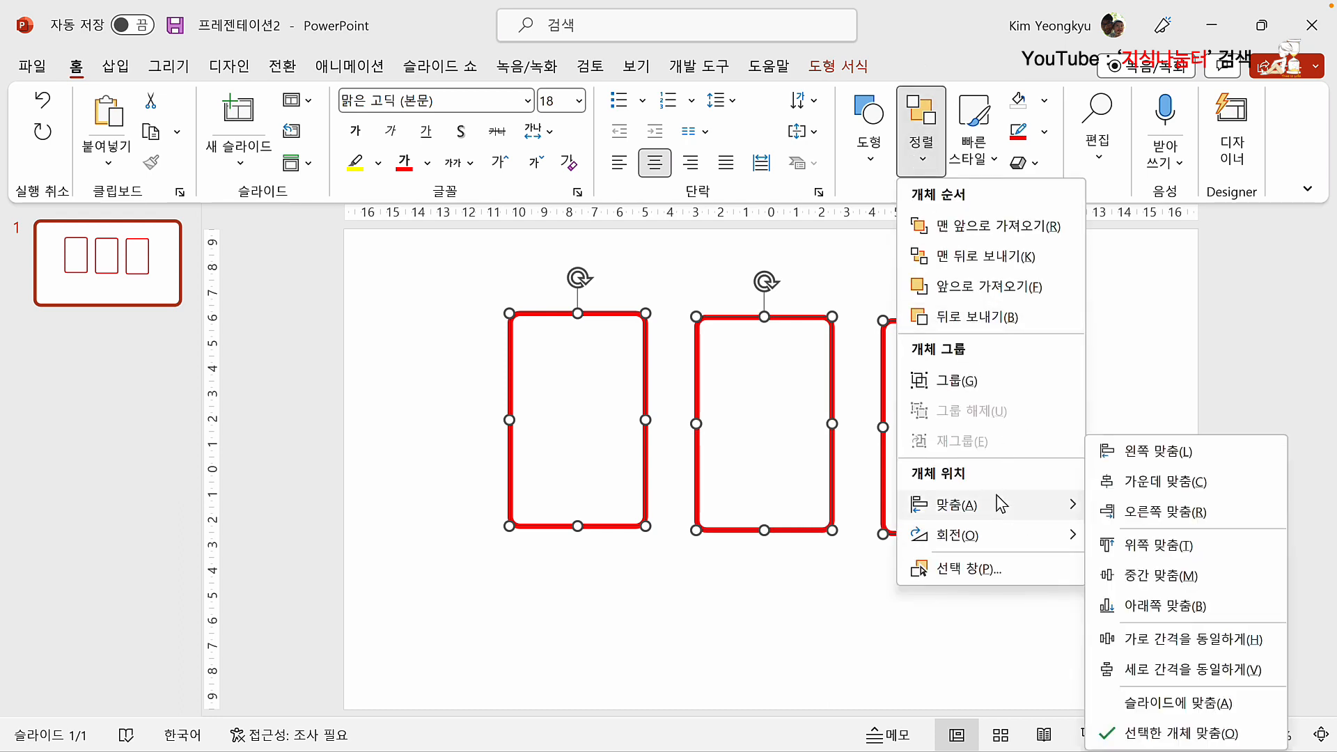
left_click(1156, 547)
left_click(921, 148)
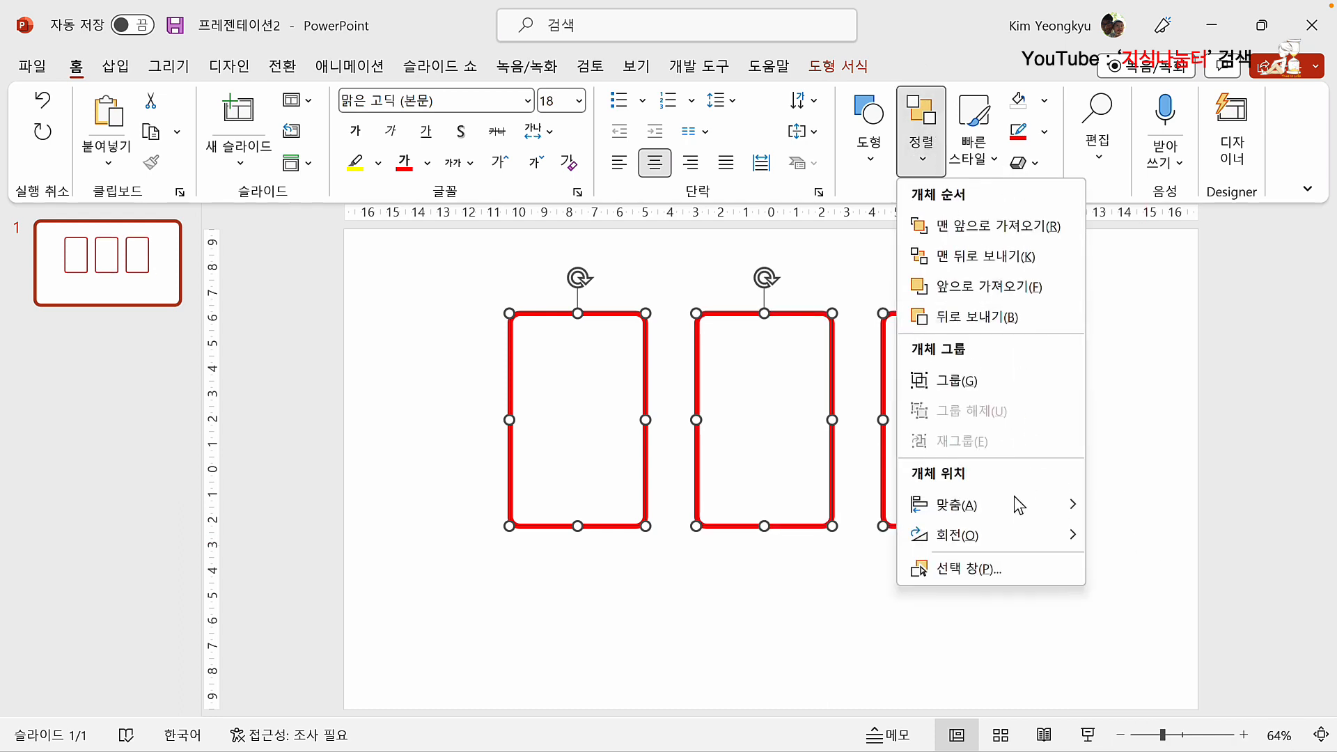
mouse_move(1006, 508)
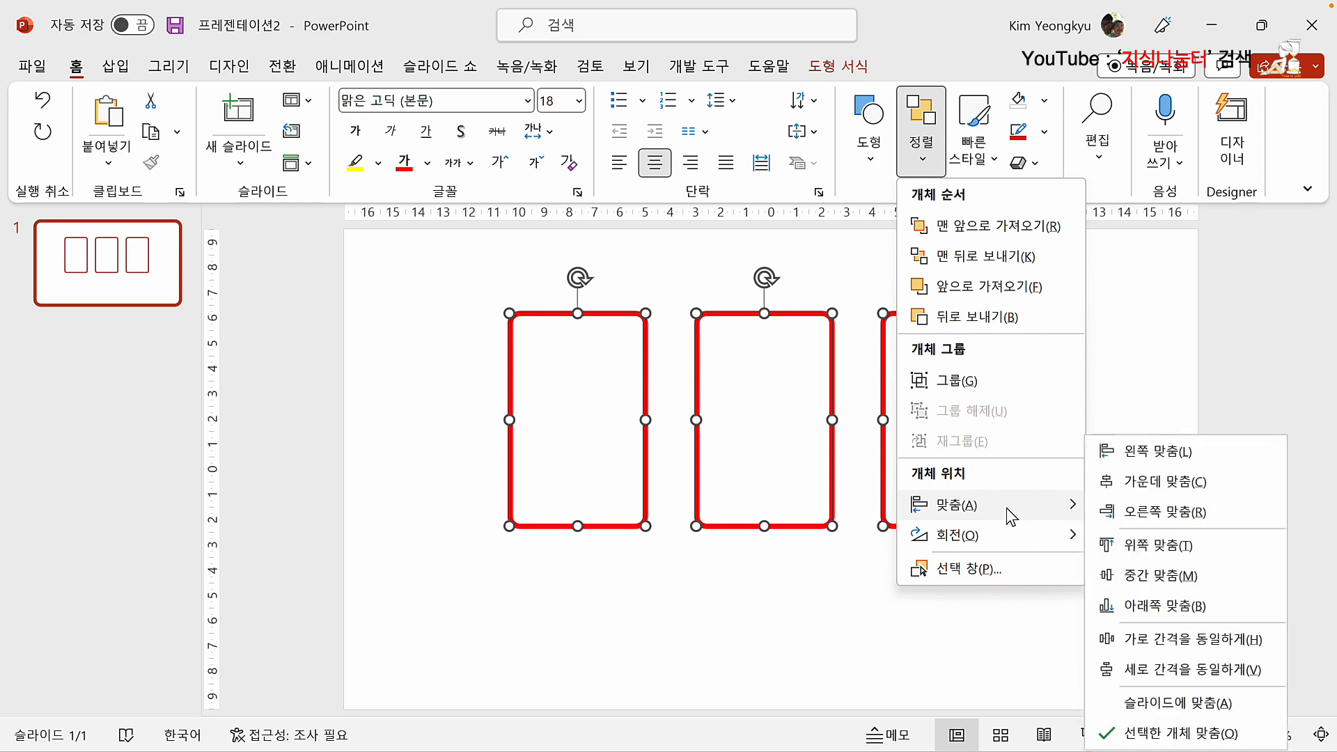
left_click(1170, 641)
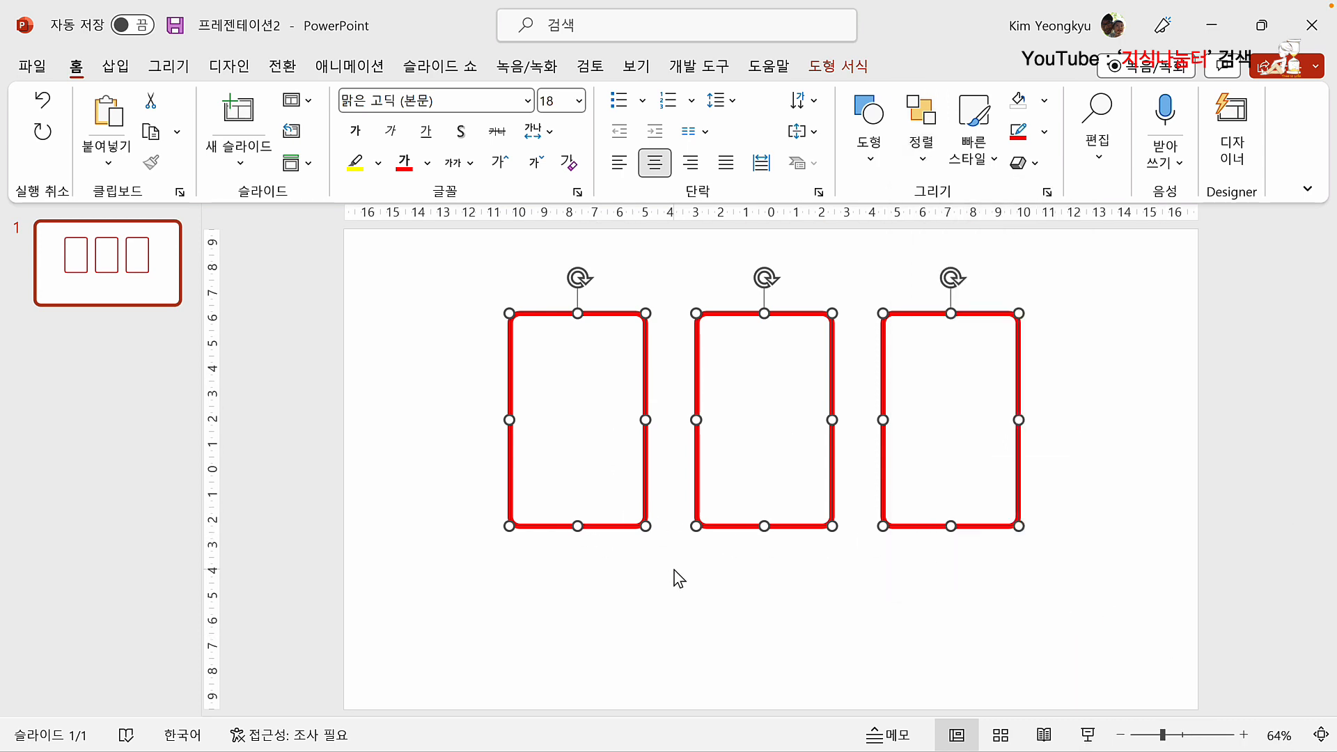
left_click(934, 603)
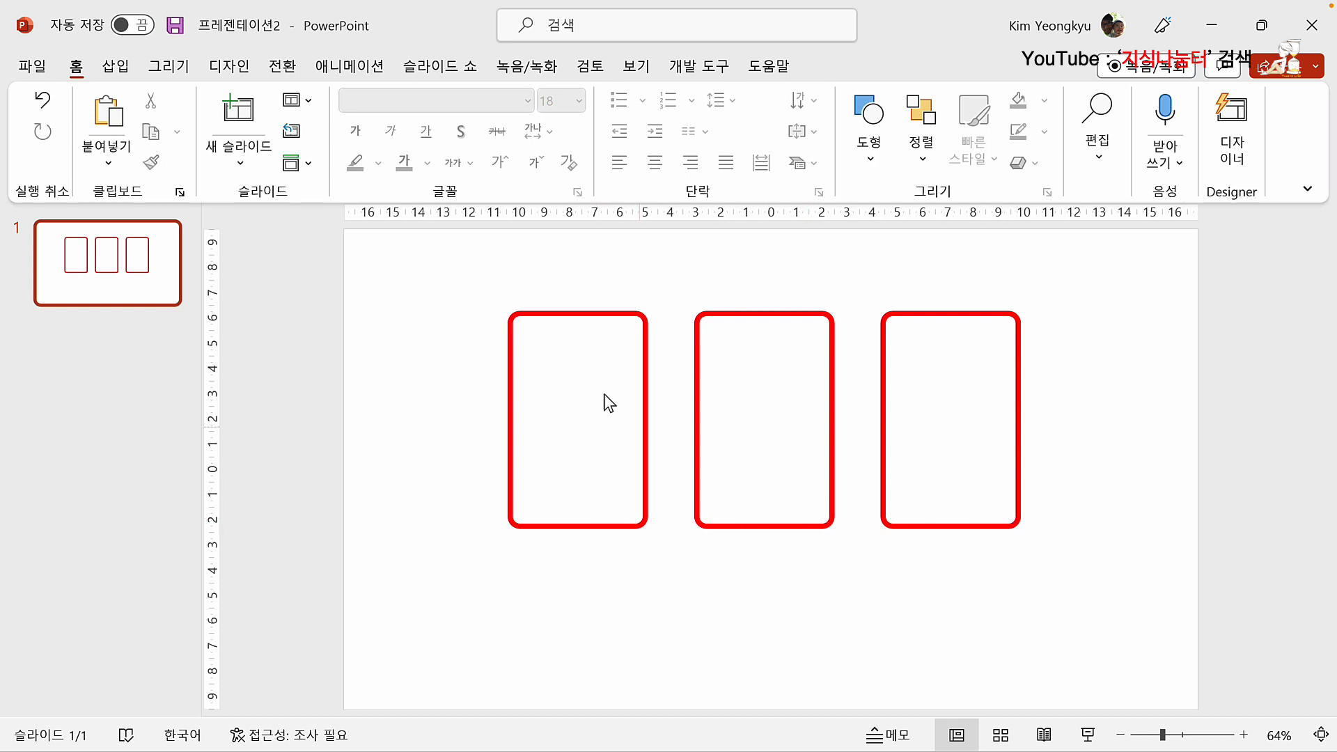
Step: Add the text labels 사람, 건물 and 학력 below the three rectangles, from left to right
left_click(119, 69)
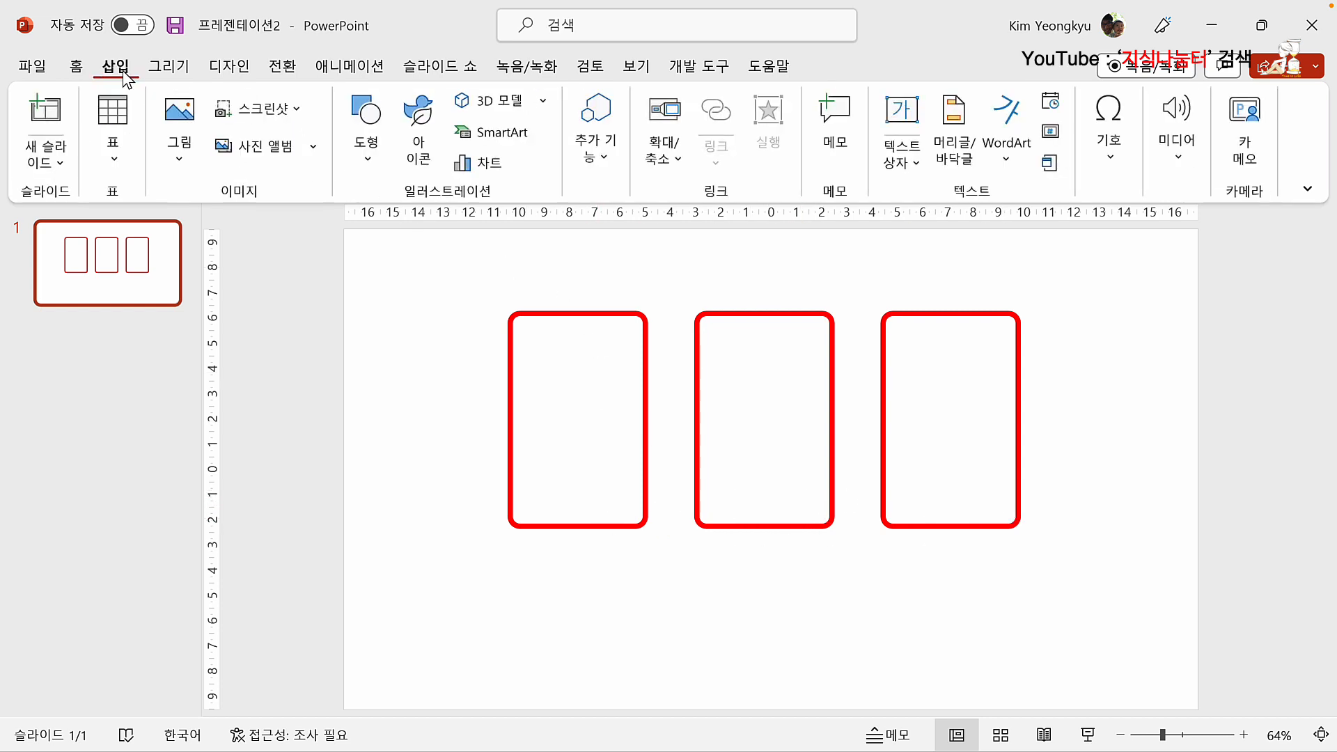
left_click(905, 126)
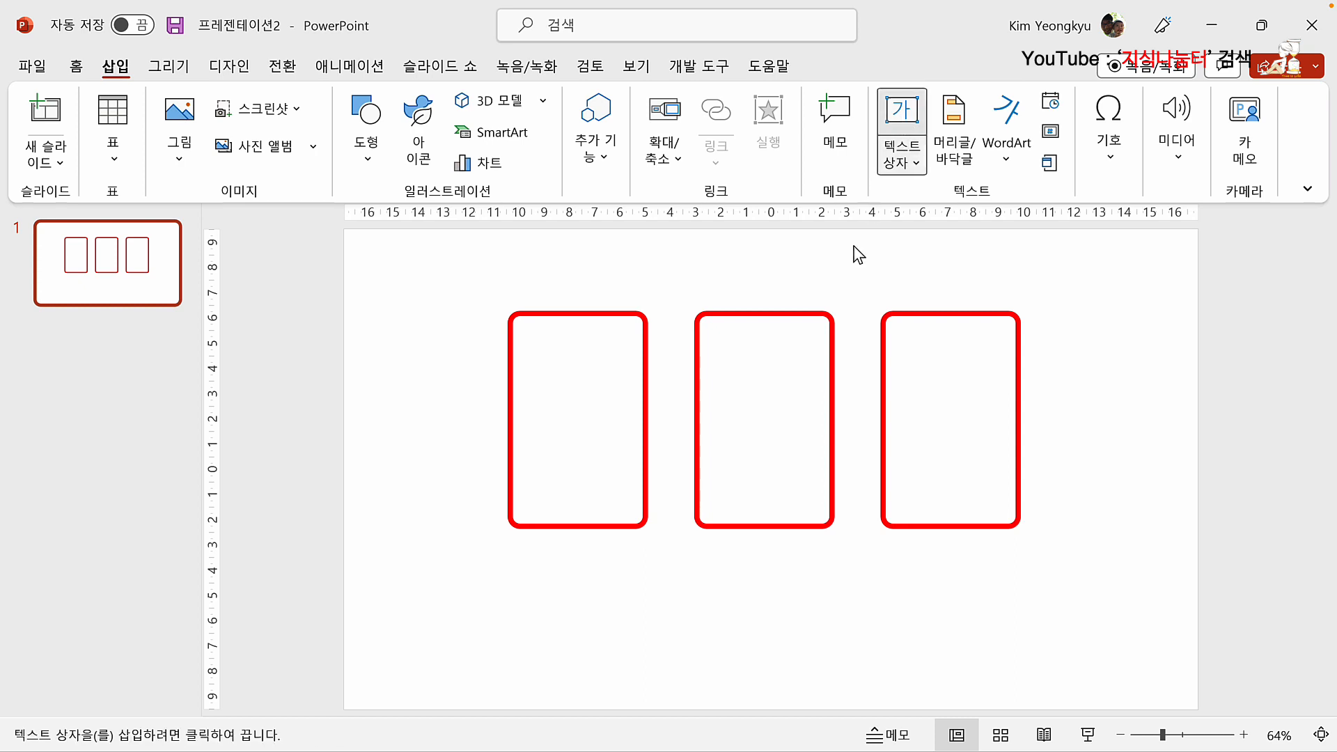
left_click(555, 600)
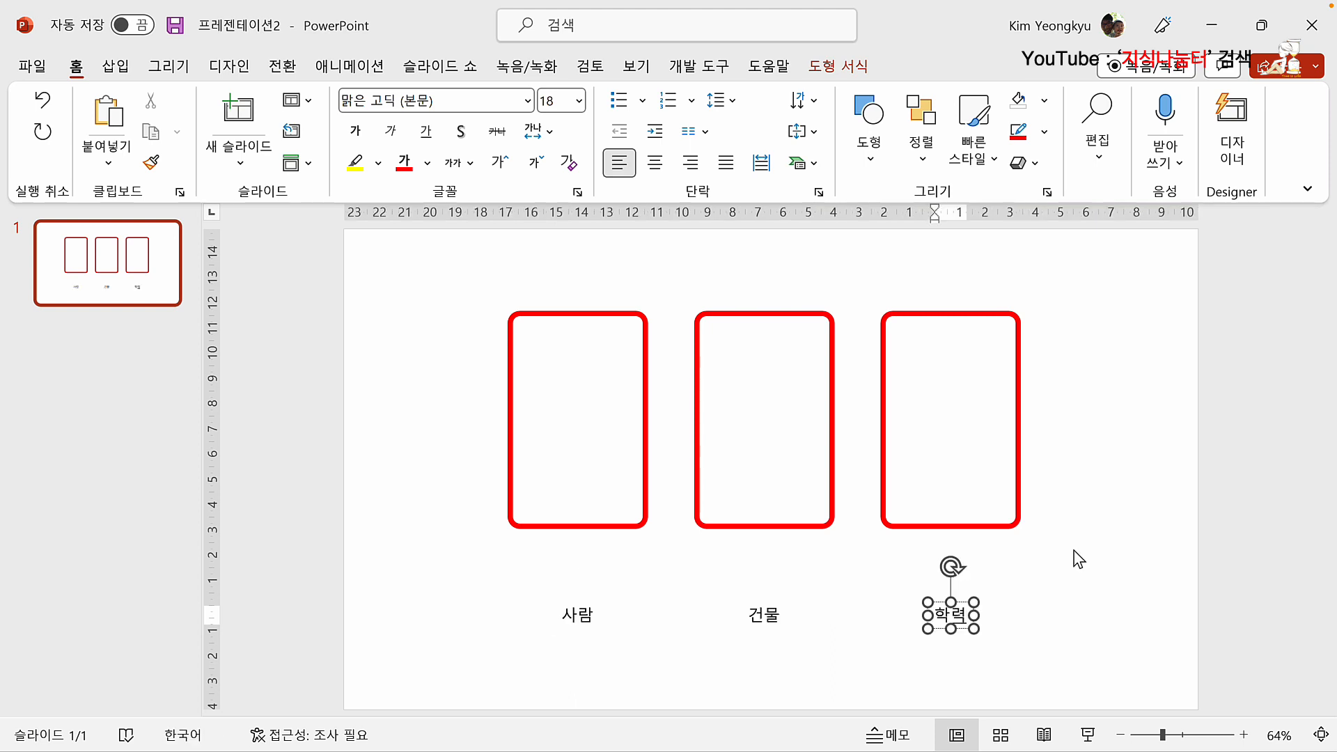
left_click(733, 566)
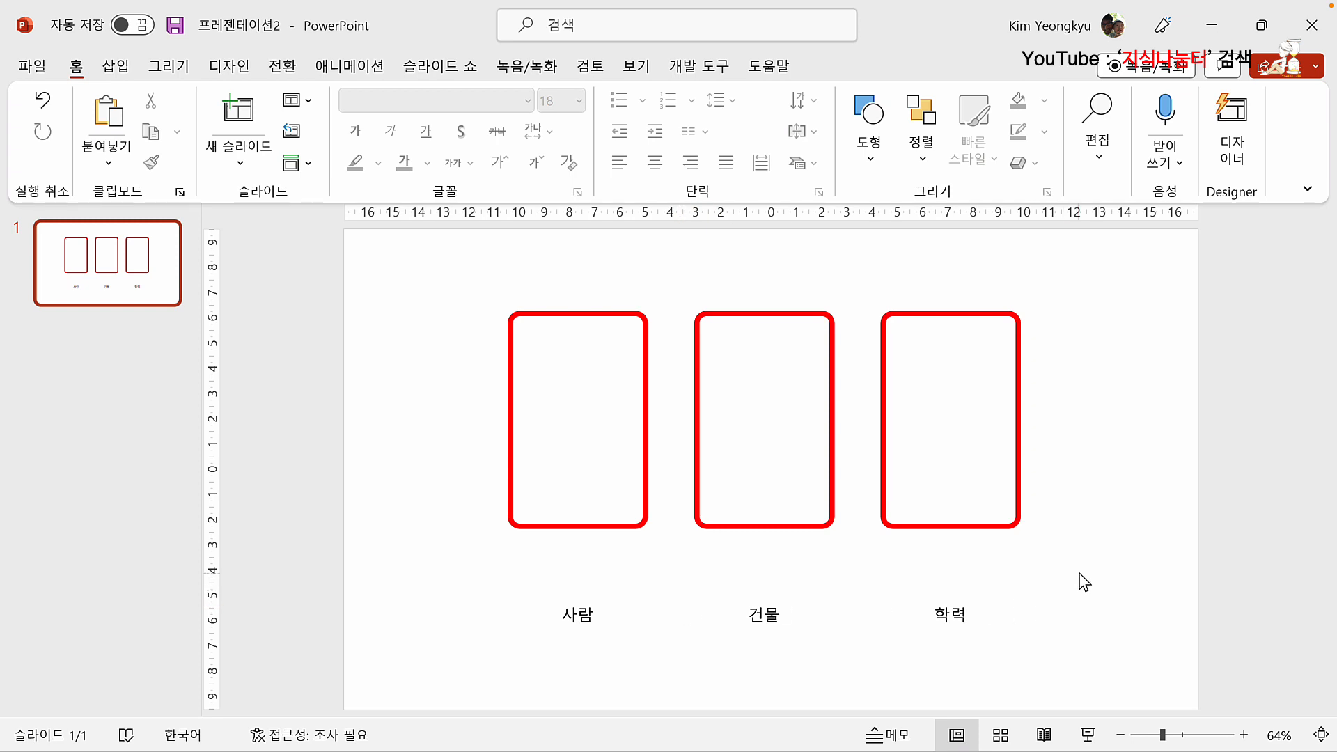
Step: Format the three labels as centred, bold 24 pt text and move them together into the lower part of the rectangles
left_click_drag(431, 555, 1102, 680)
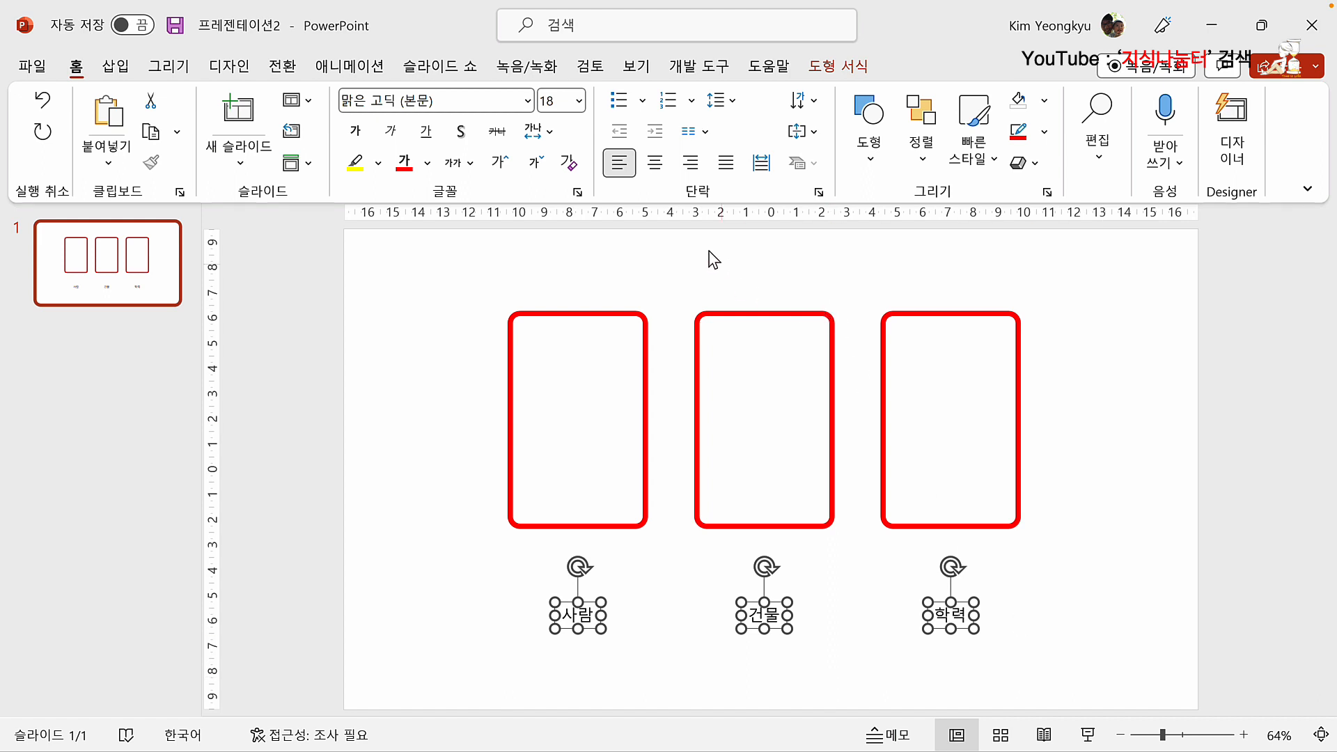
left_click(661, 163)
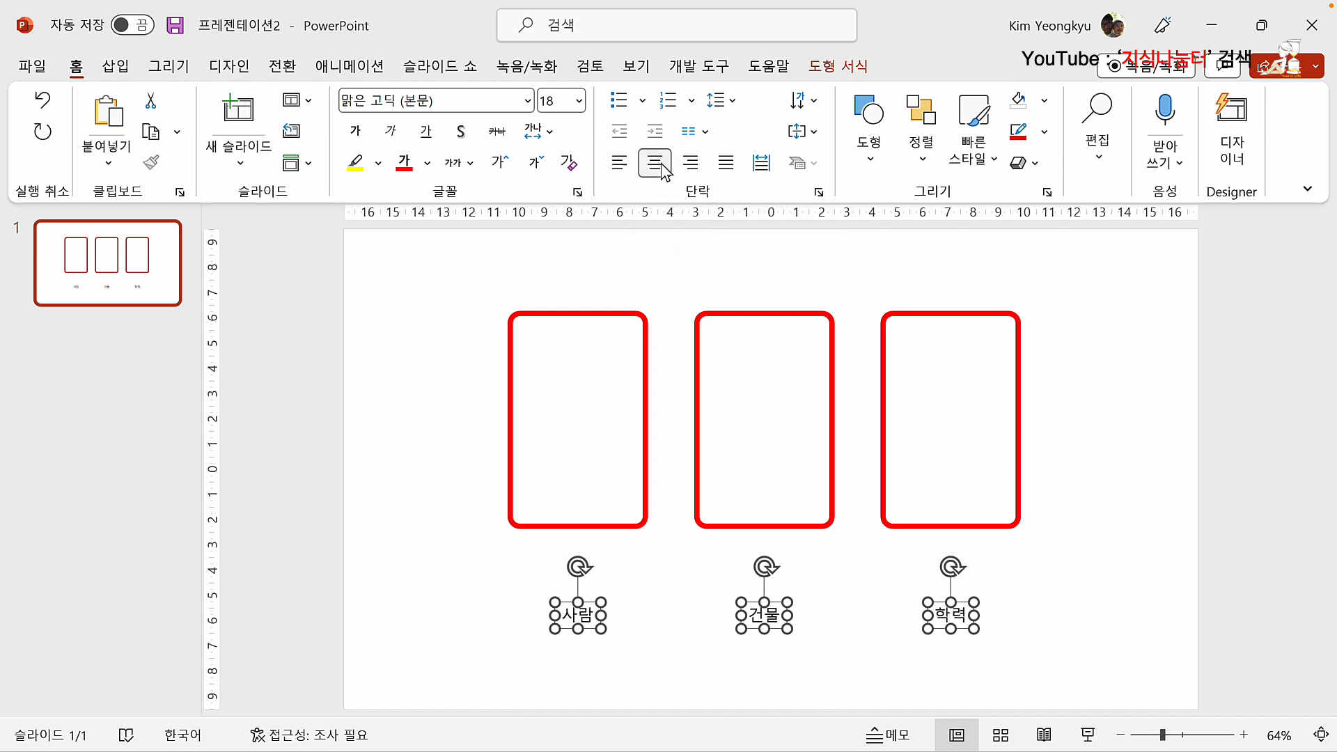
left_click(502, 163)
left_click(502, 163)
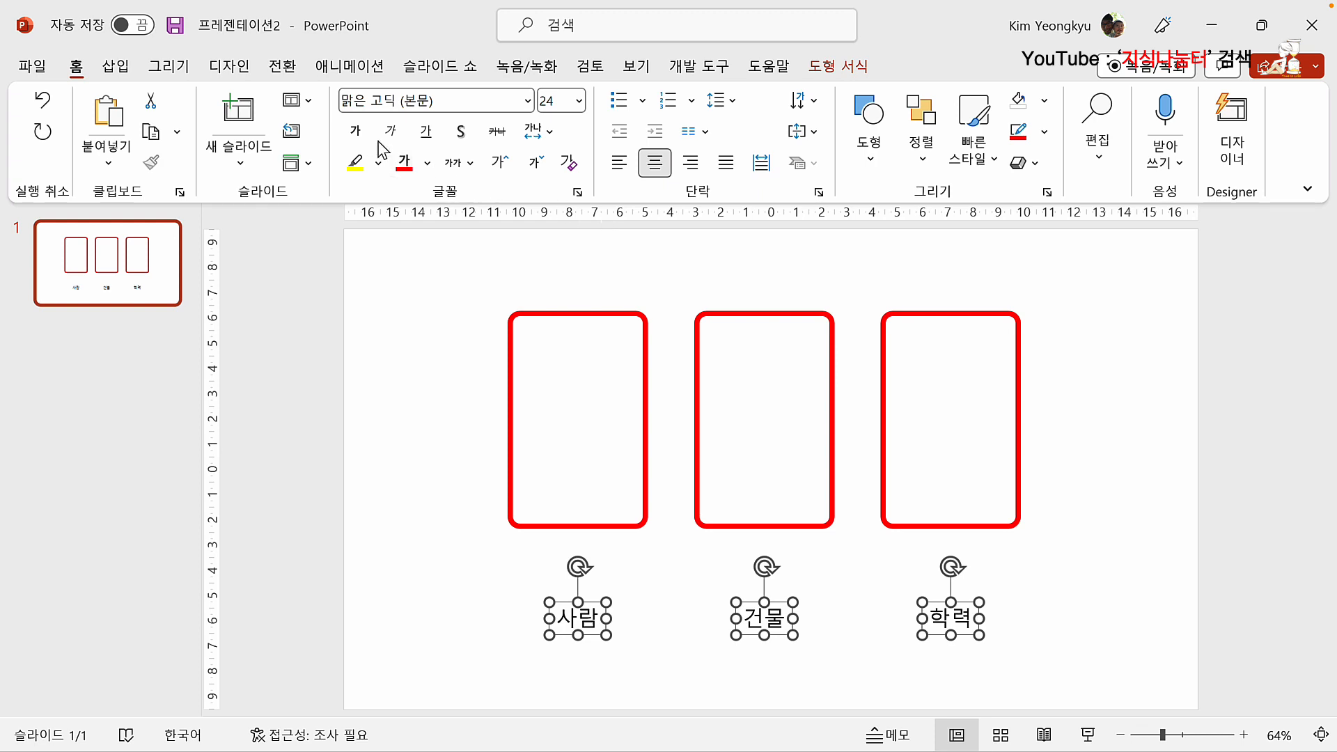
left_click(357, 134)
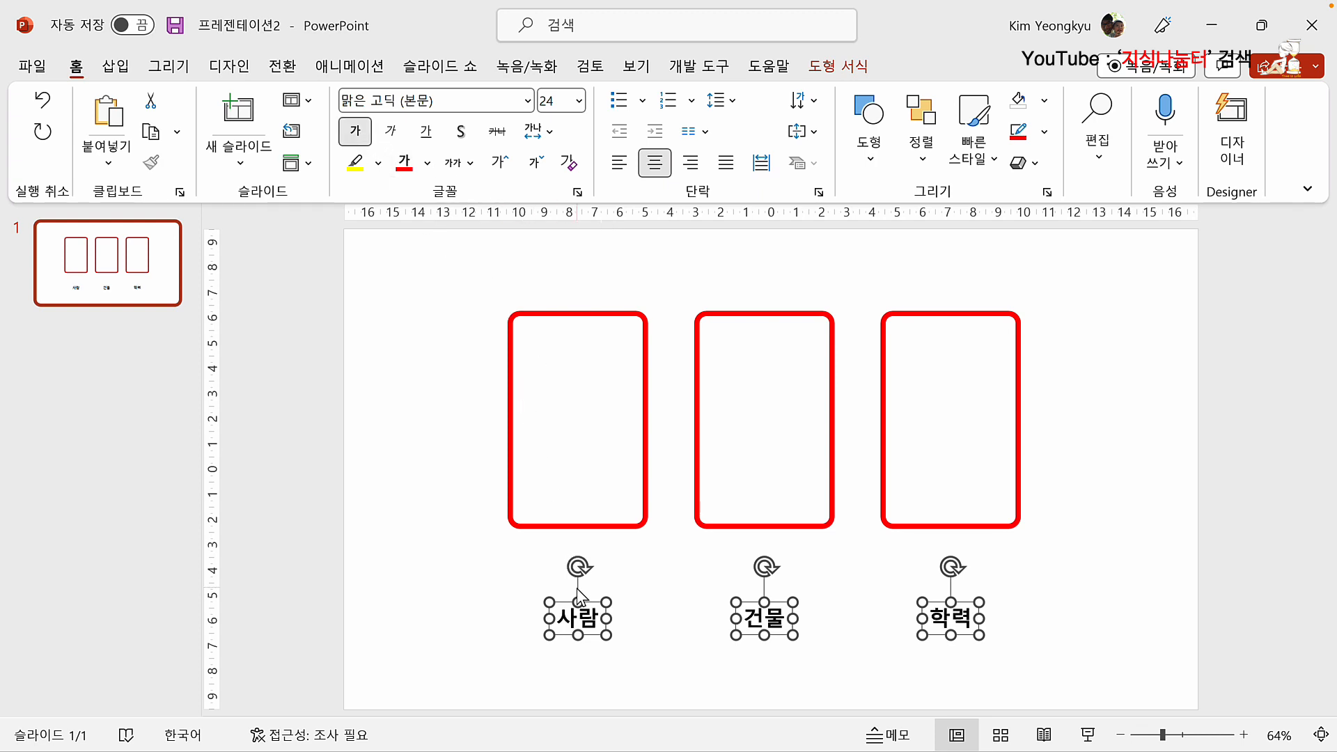
left_click_drag(567, 602, 567, 479)
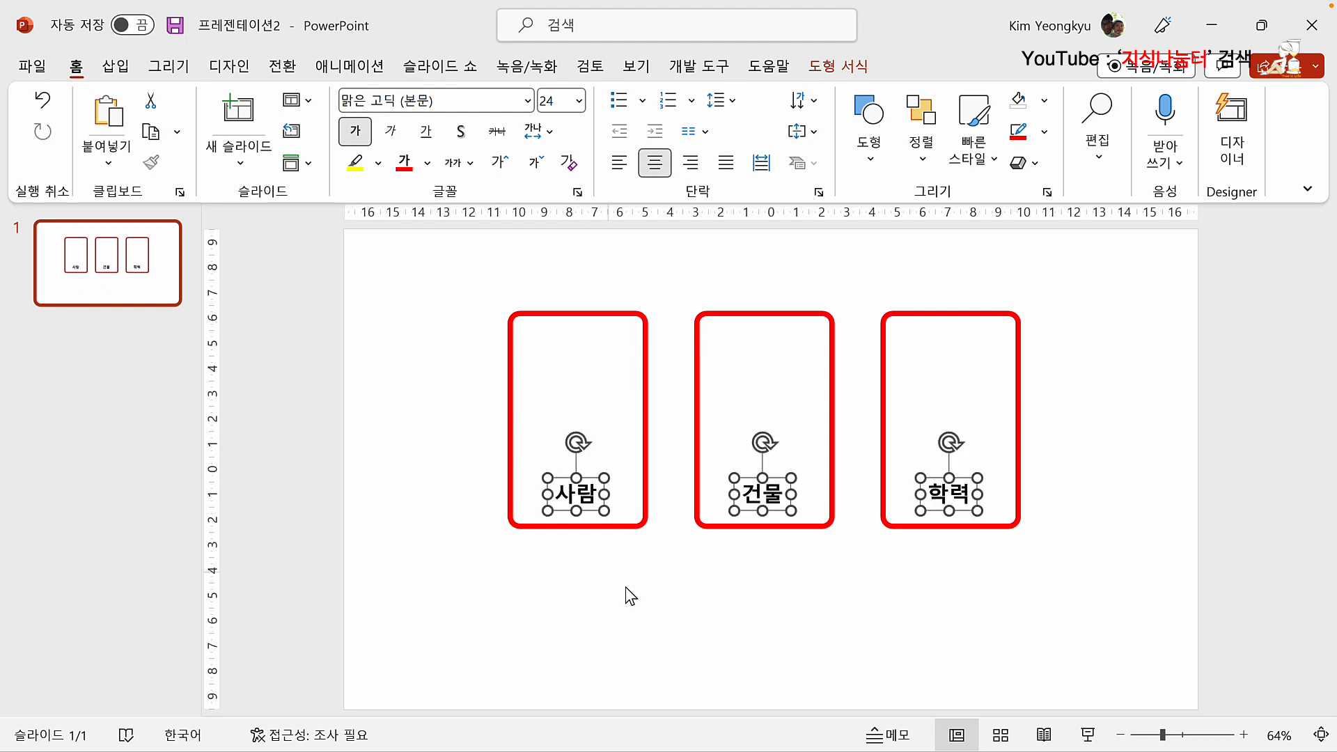
left_click(667, 611)
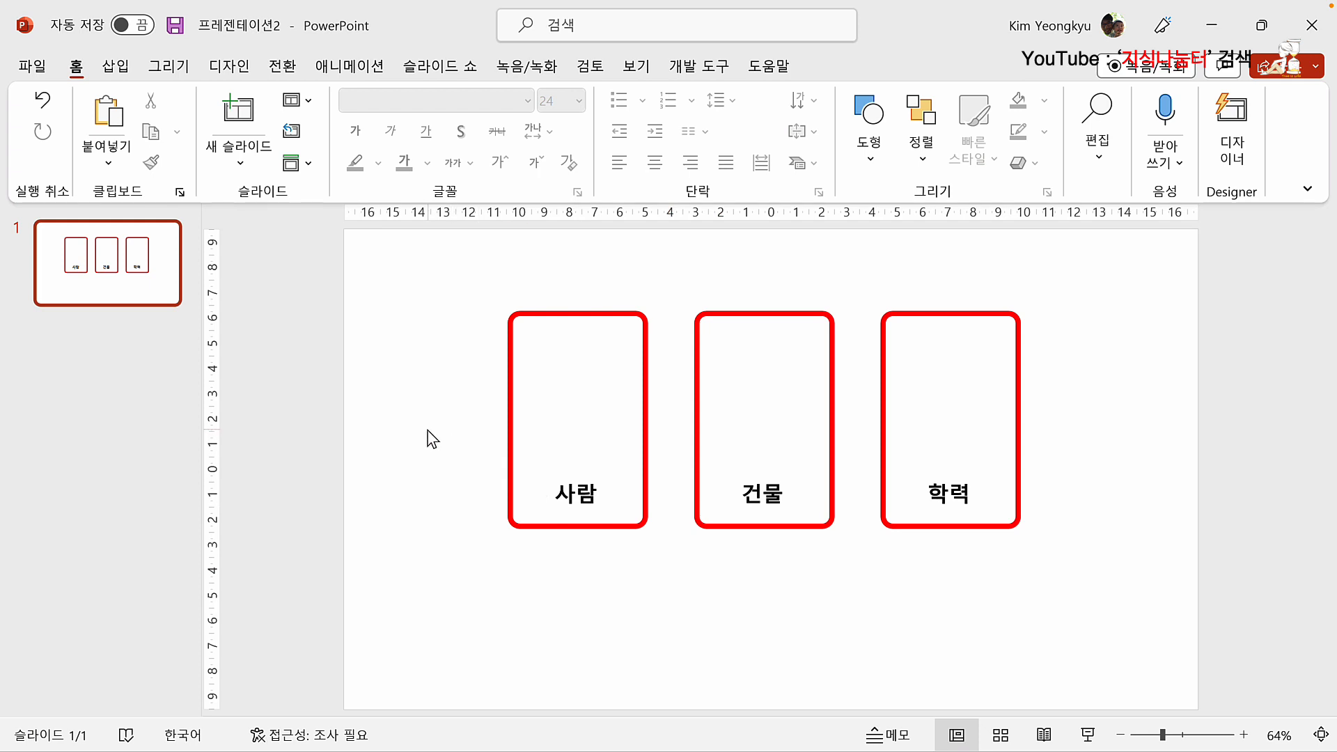
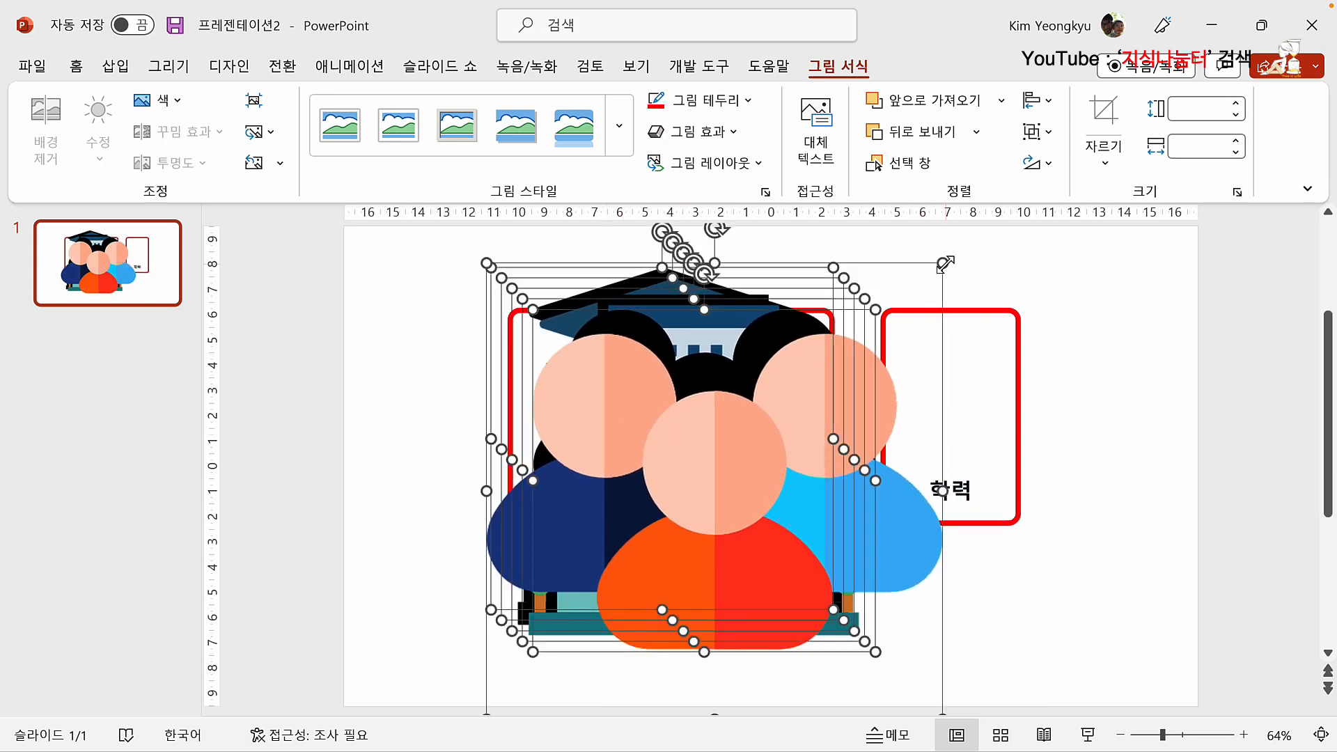
Step: Shrink the inserted icons, park them right of the rectangles, and fit the coloured group icon above 사람 at about 4.15 cm square
left_click_drag(943, 263, 547, 593)
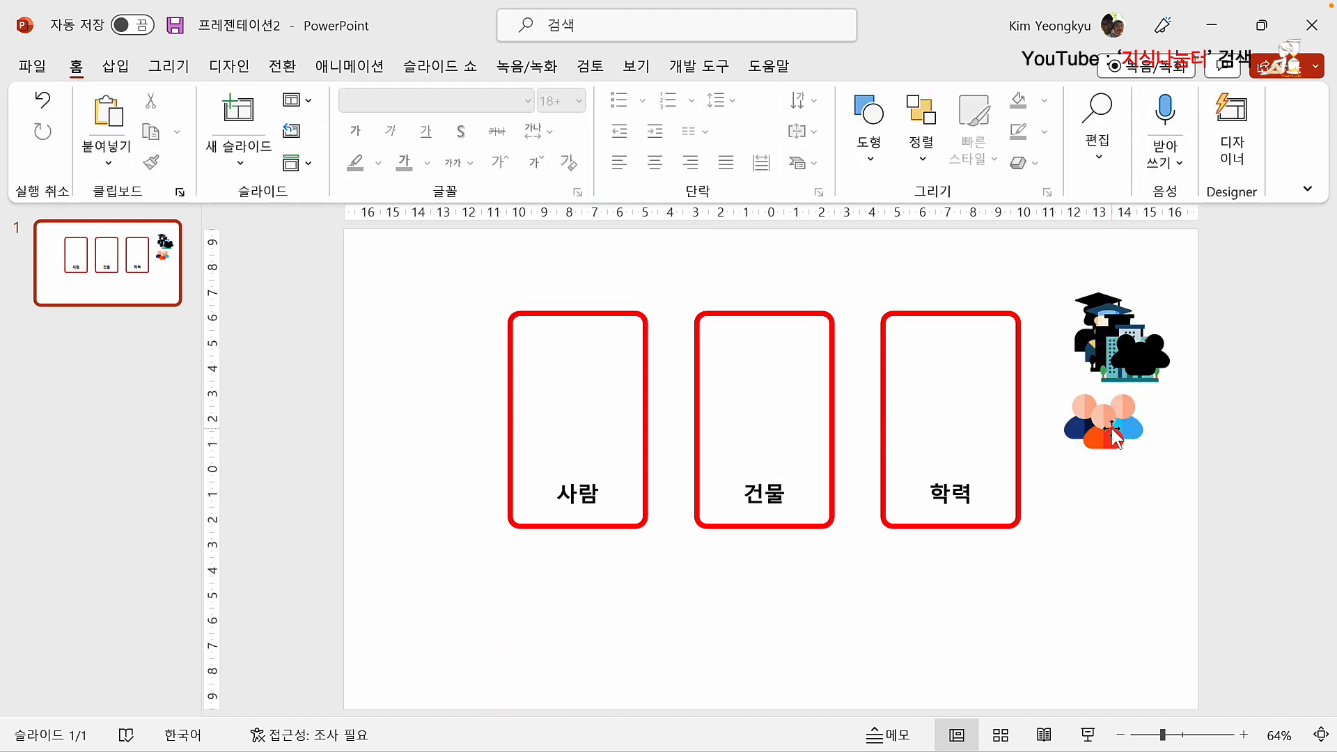
left_click_drag(1113, 433, 632, 427)
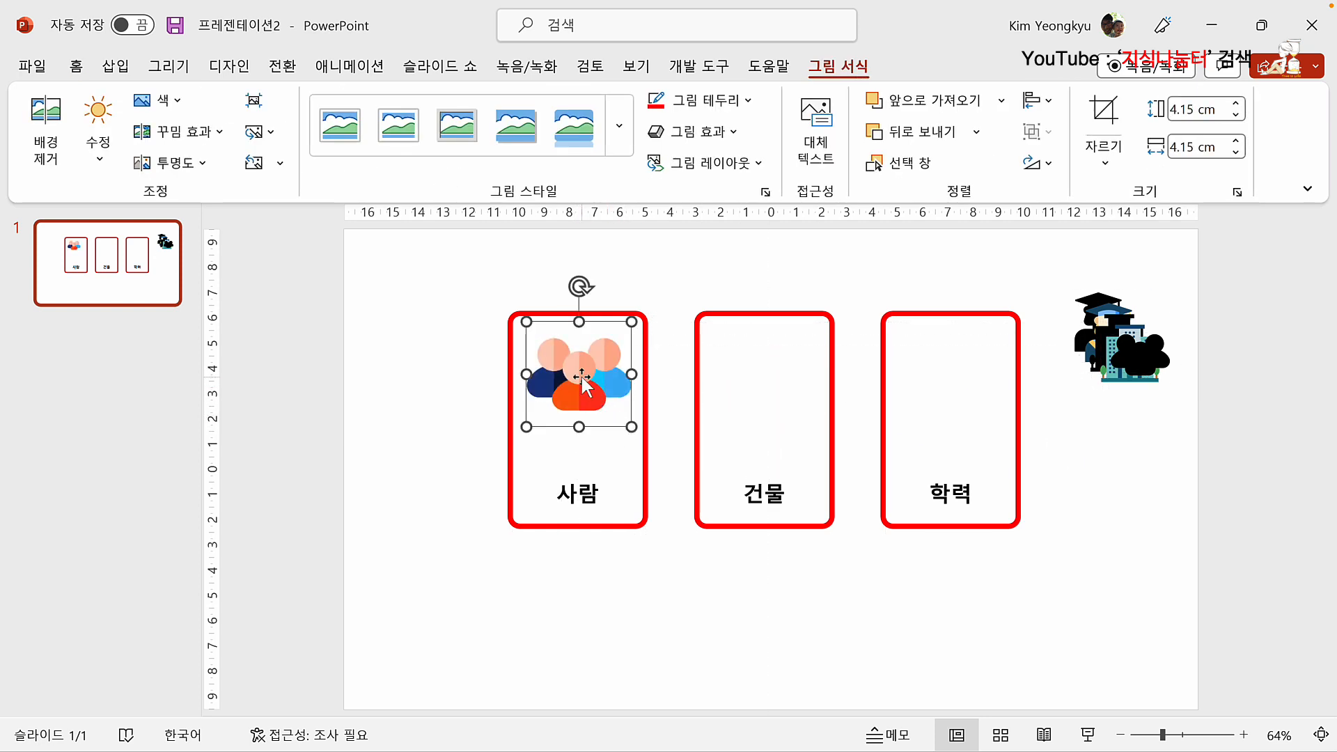
left_click_drag(581, 374, 578, 385)
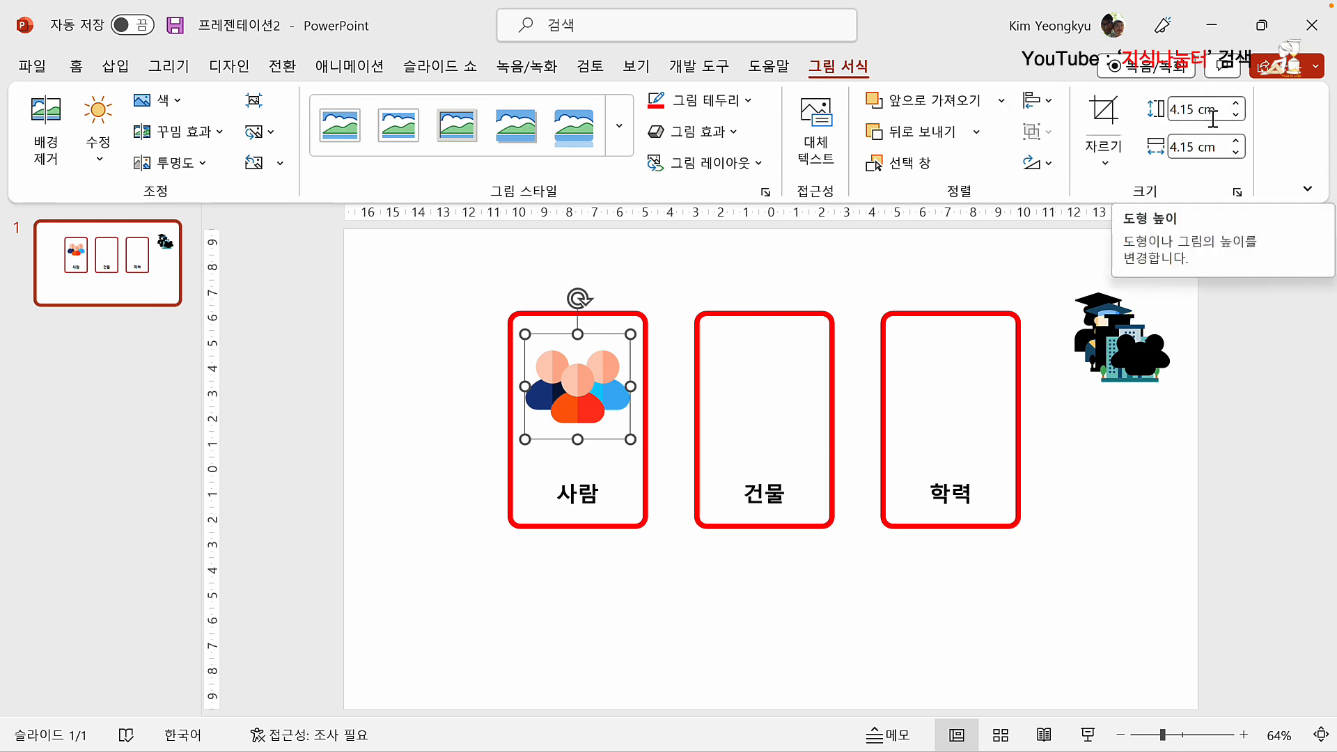
Step: Return the coloured group icon beside the other icons and set the height of all the icons to 4.15 cm
left_click_drag(576, 388, 1113, 464)
left_click_drag(1029, 244, 1210, 593)
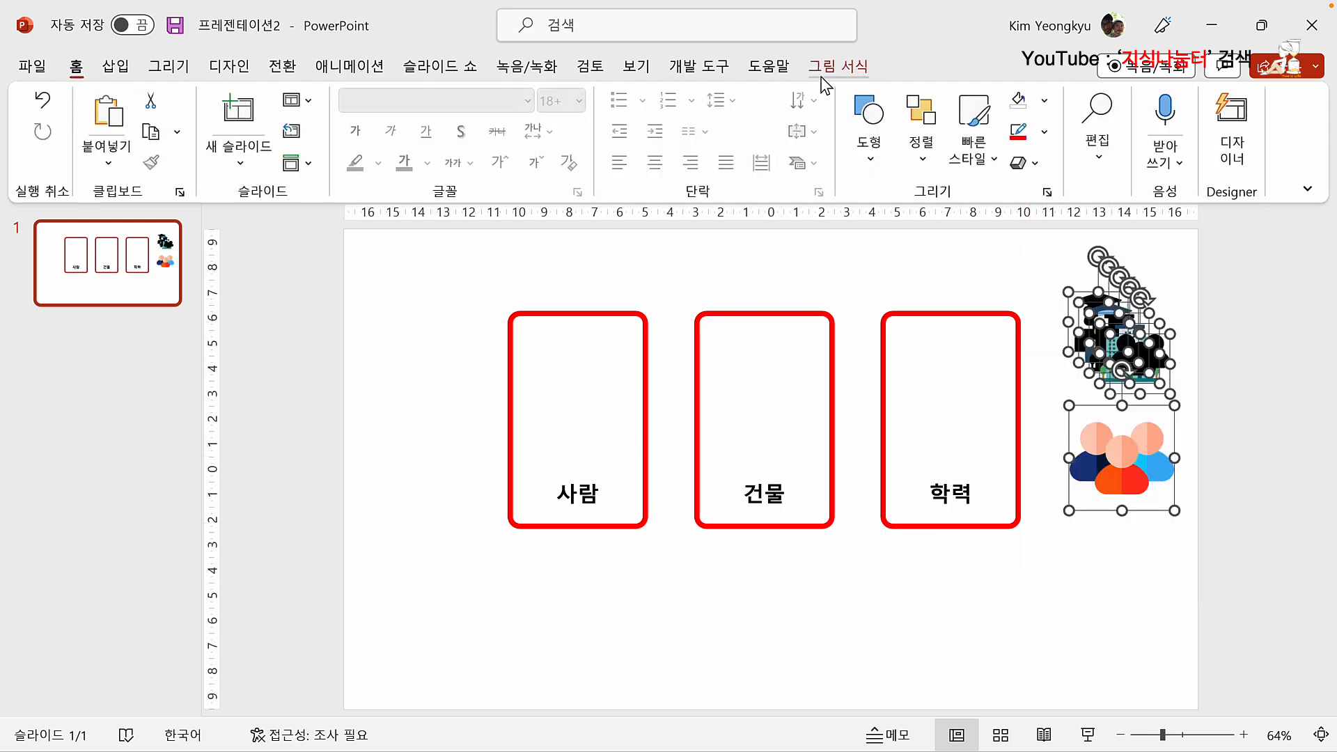
left_click(843, 75)
left_click(1183, 110)
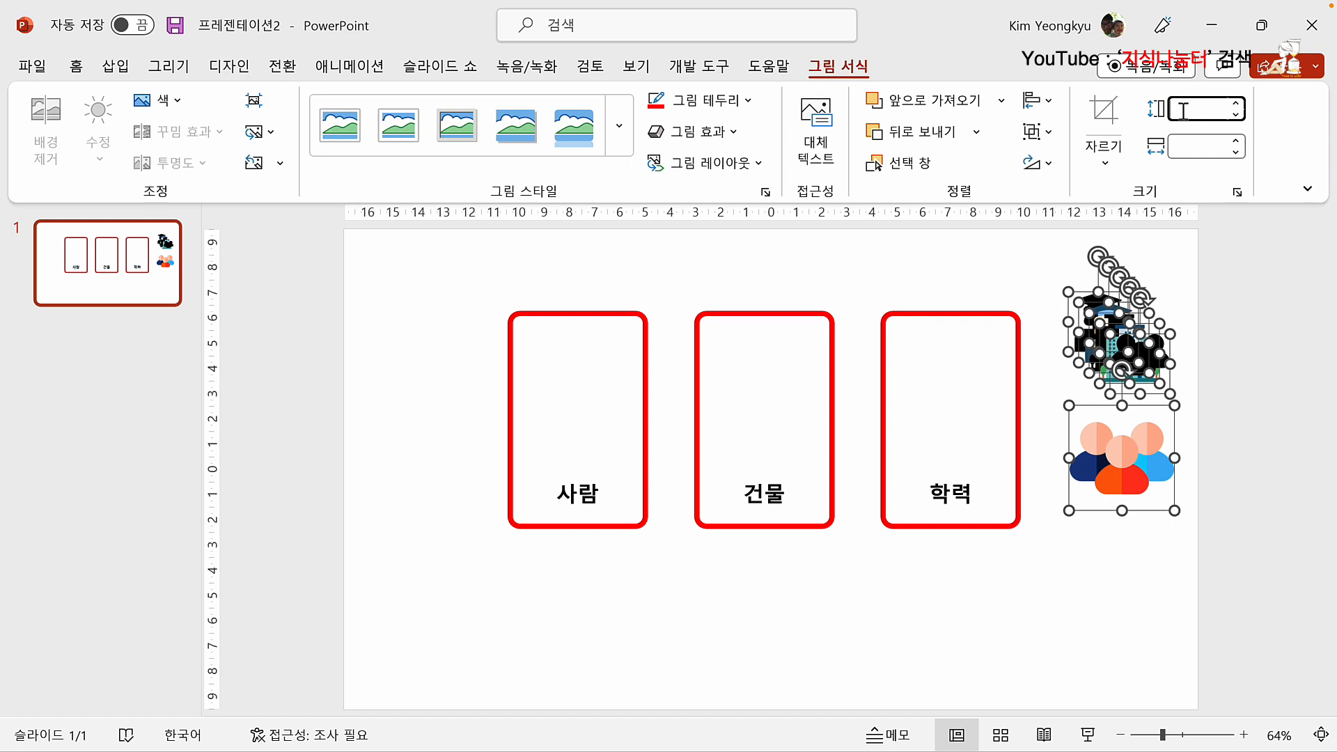
type("4.15")
key("Return")
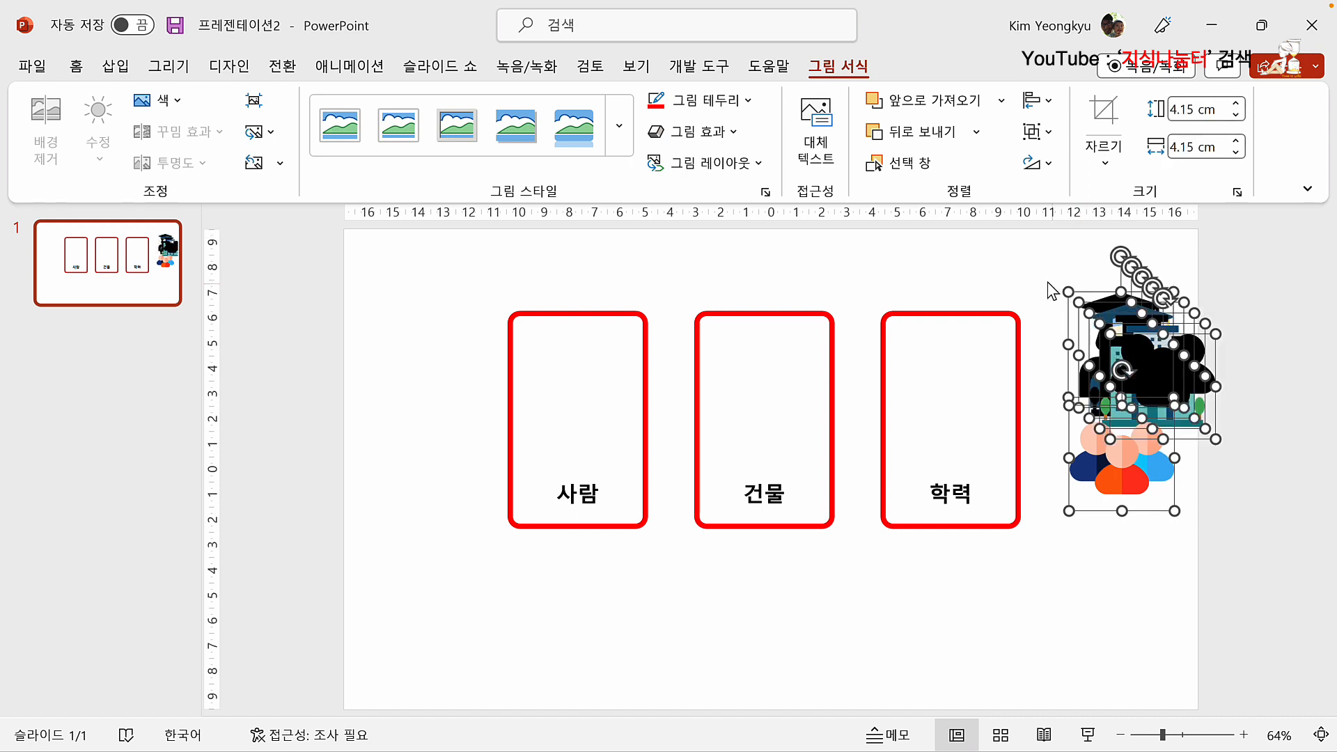
left_click(1045, 287)
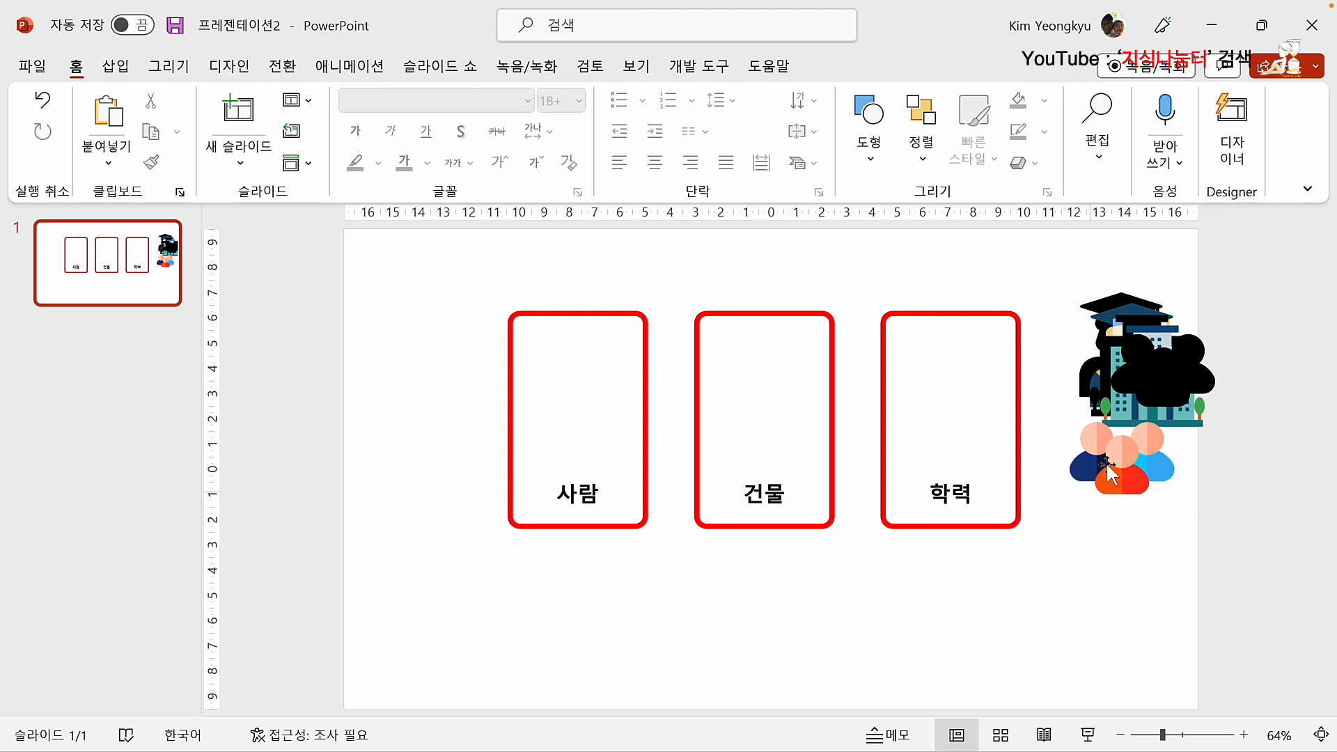
Step: Move the black group, building and graduate icons into the 사람, 건물 and 학력 rectangles, above their labels
left_click_drag(1155, 374, 565, 392)
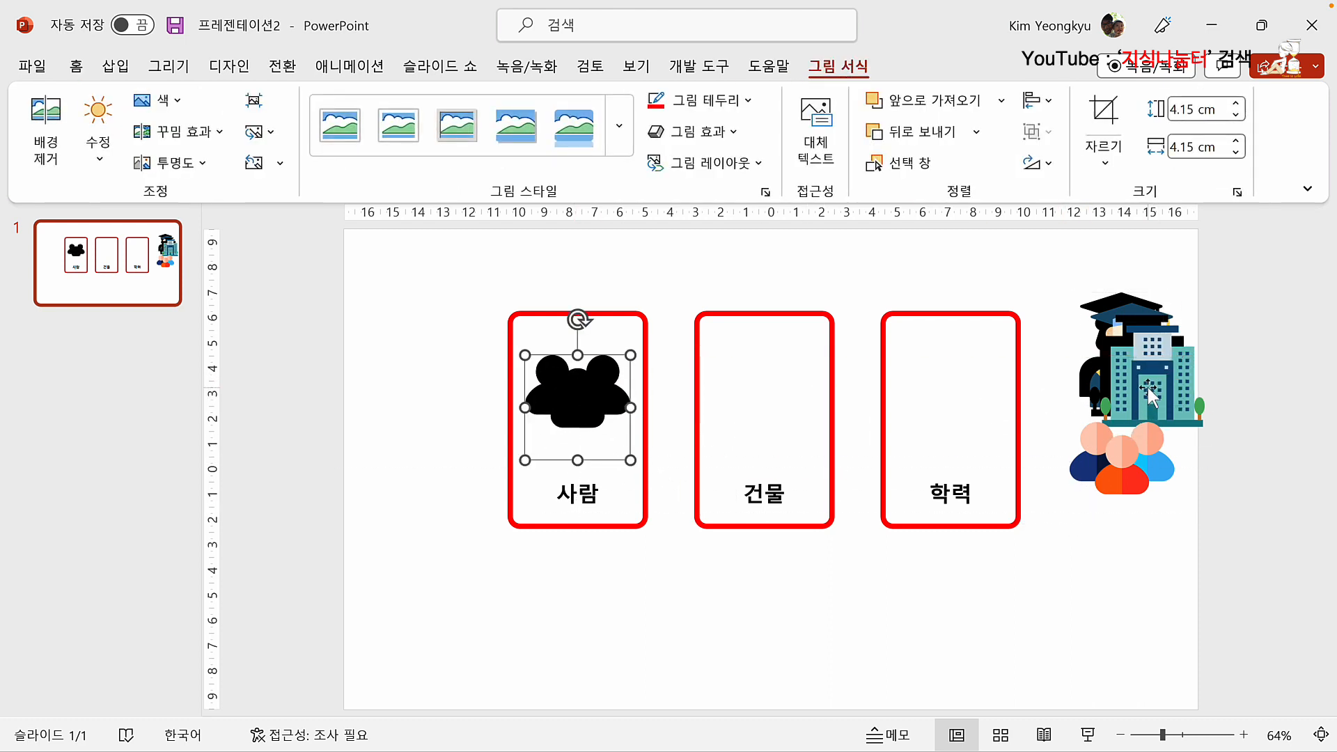
left_click_drag(1150, 394, 764, 429)
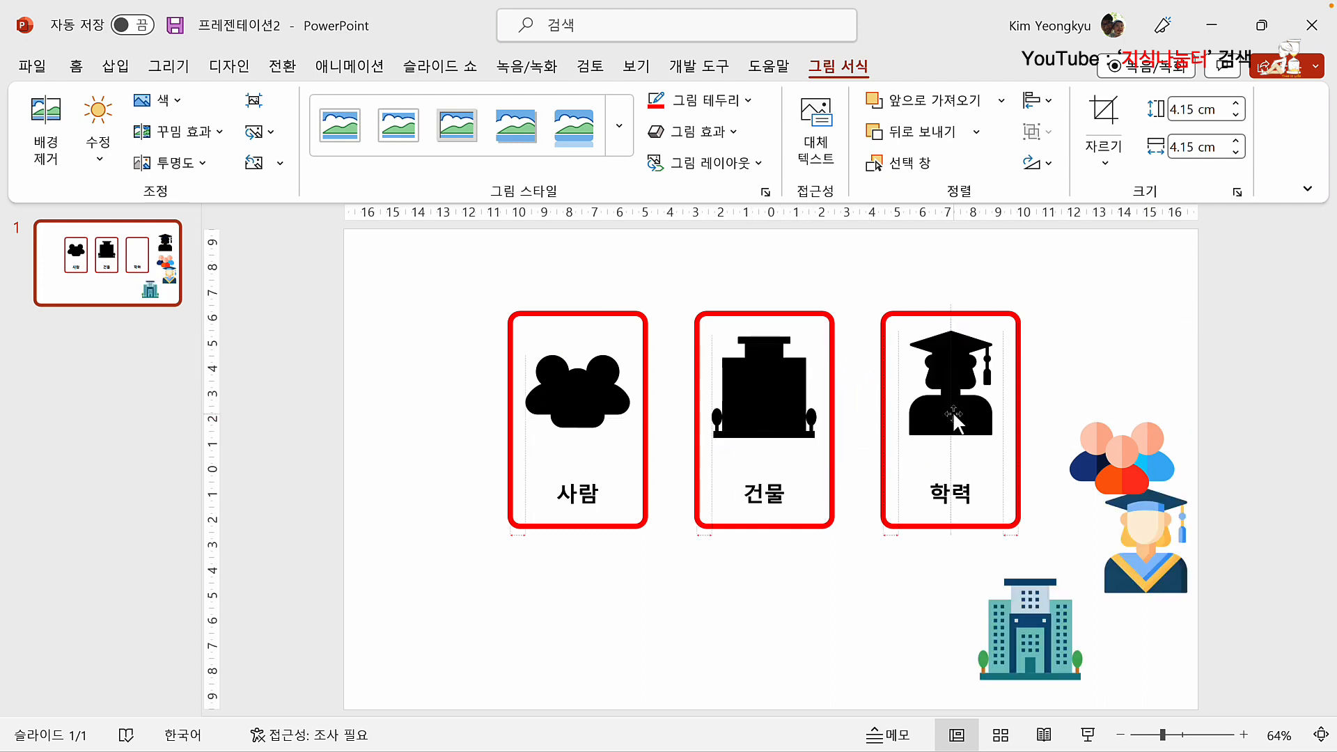
left_click(951, 411)
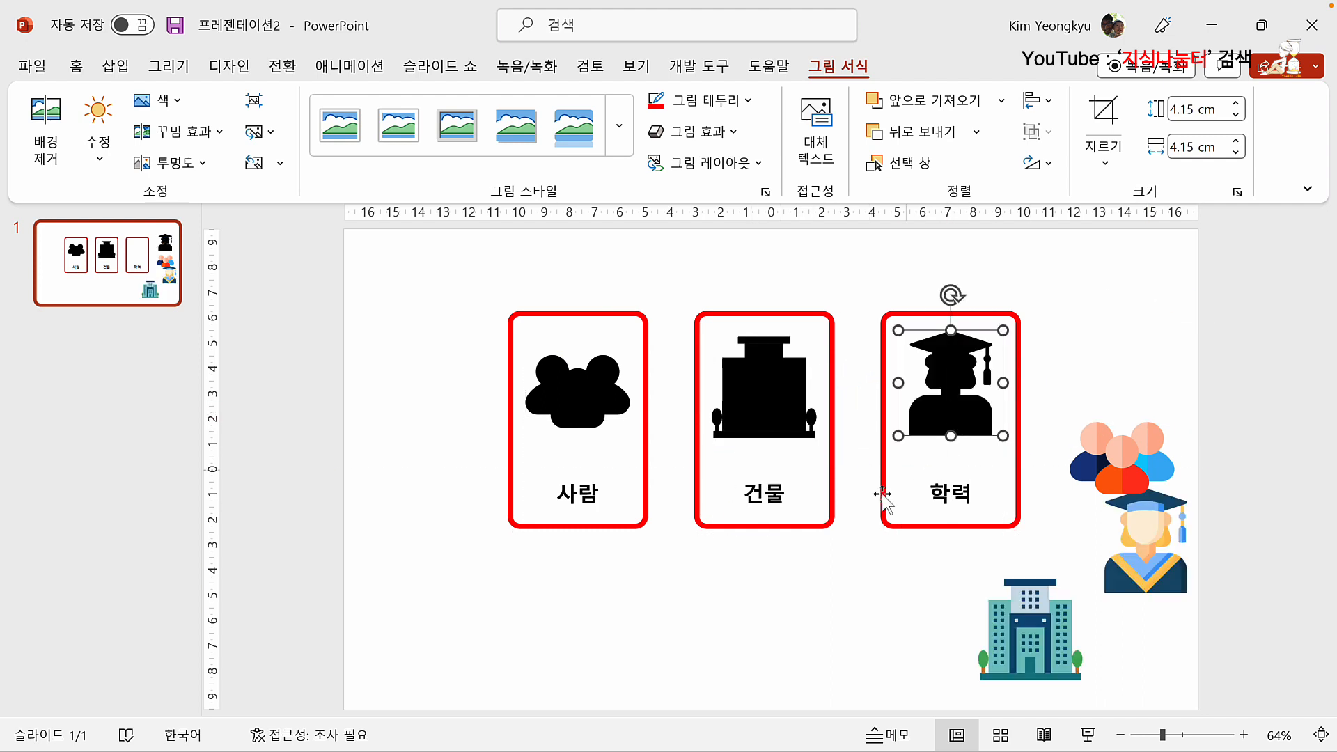
left_click(803, 597)
Step: Align the three black icons in the rectangles to a common vertical middle
left_click_drag(395, 270, 1094, 462)
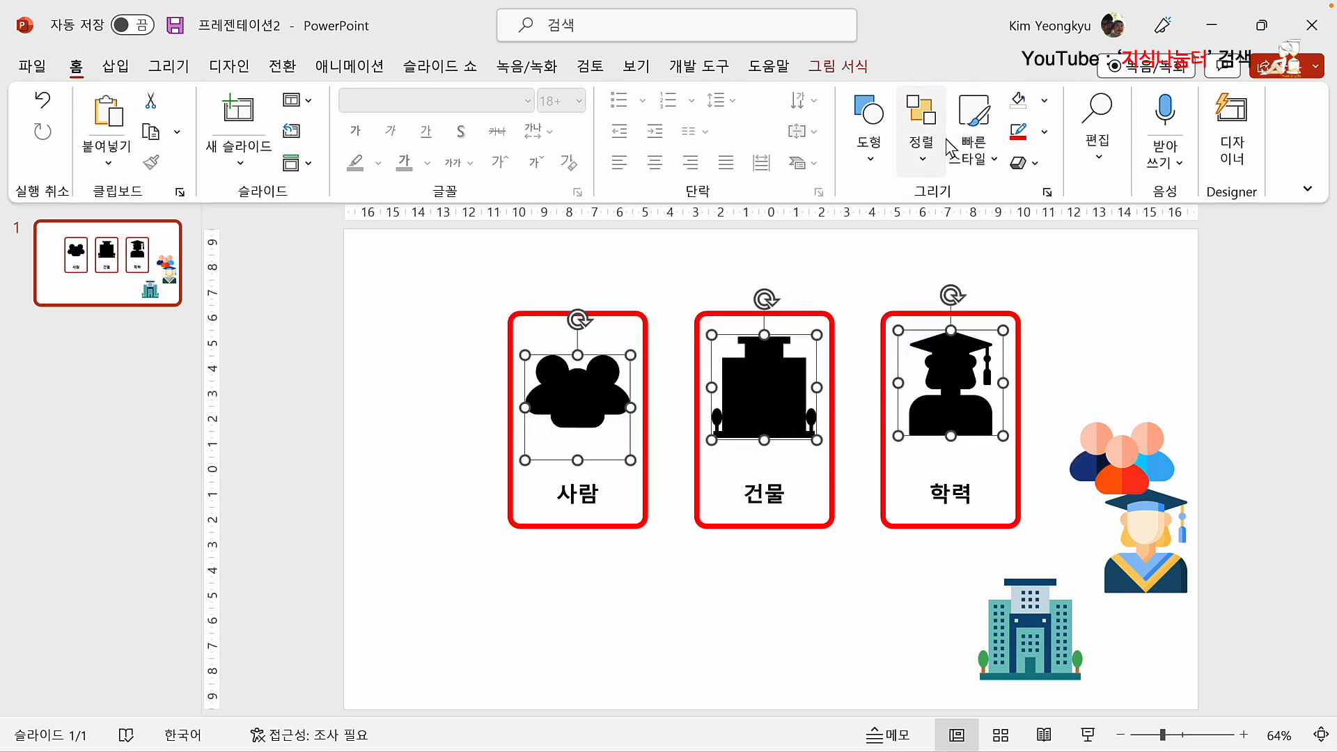
left_click(928, 150)
mouse_move(989, 517)
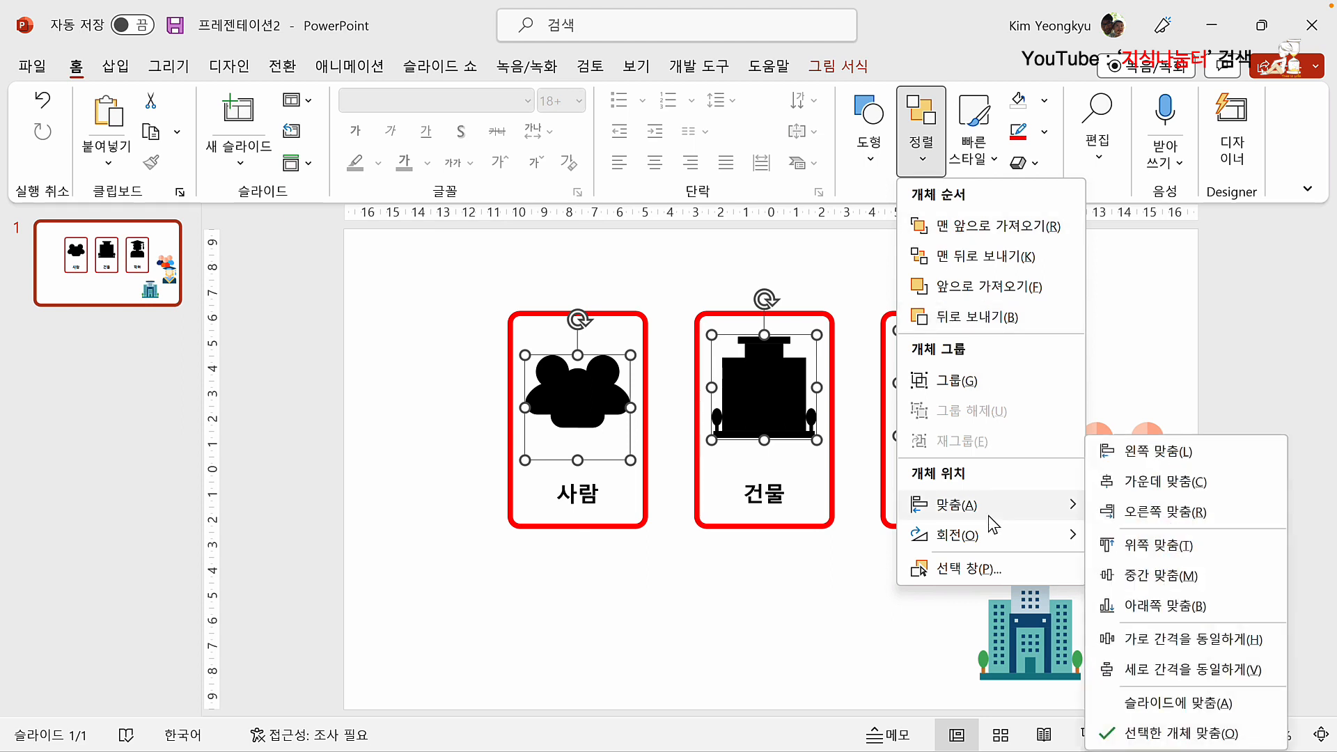
left_click(1128, 574)
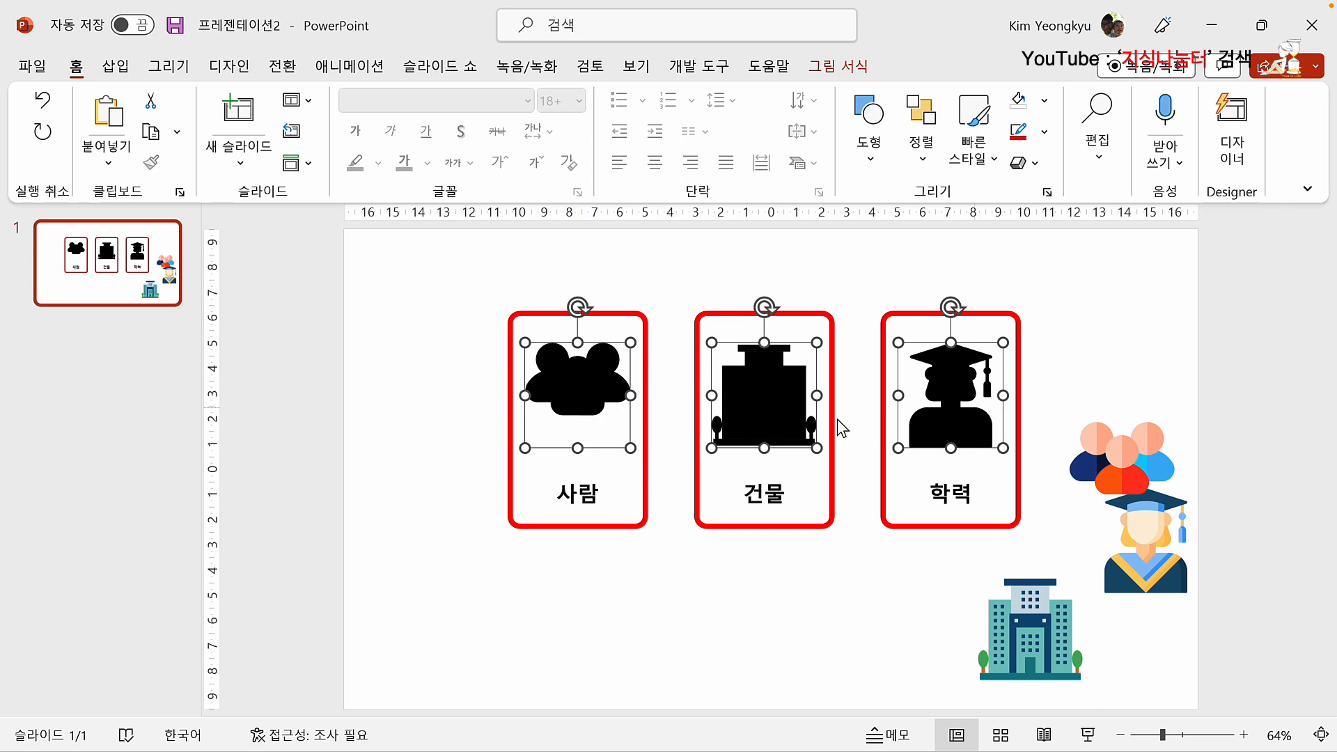
left_click(428, 456)
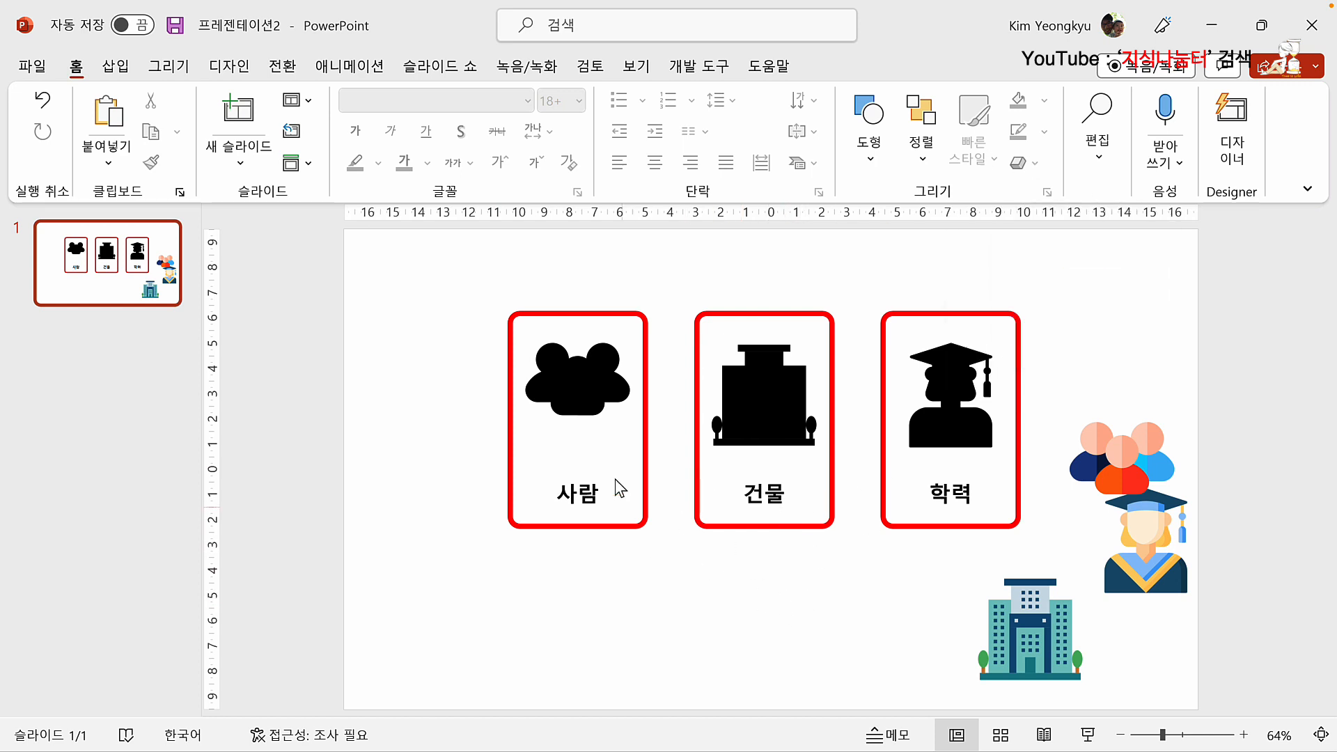
Step: Move the black group icon slightly lower within the 사람 rectangle
left_click(563, 391)
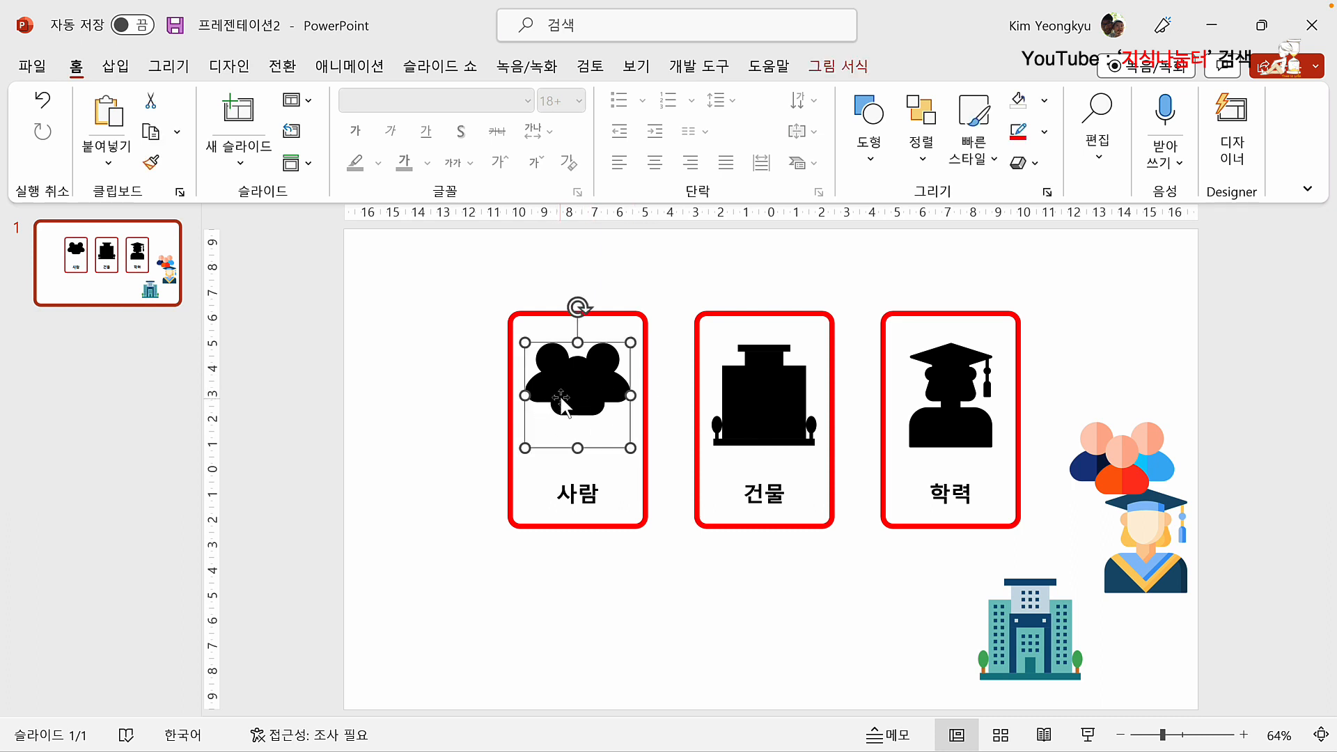
mouse_move(575, 382)
left_mouse_down()
mouse_move(576, 415)
mouse_move(577, 404)
left_mouse_up()
left_click(701, 587)
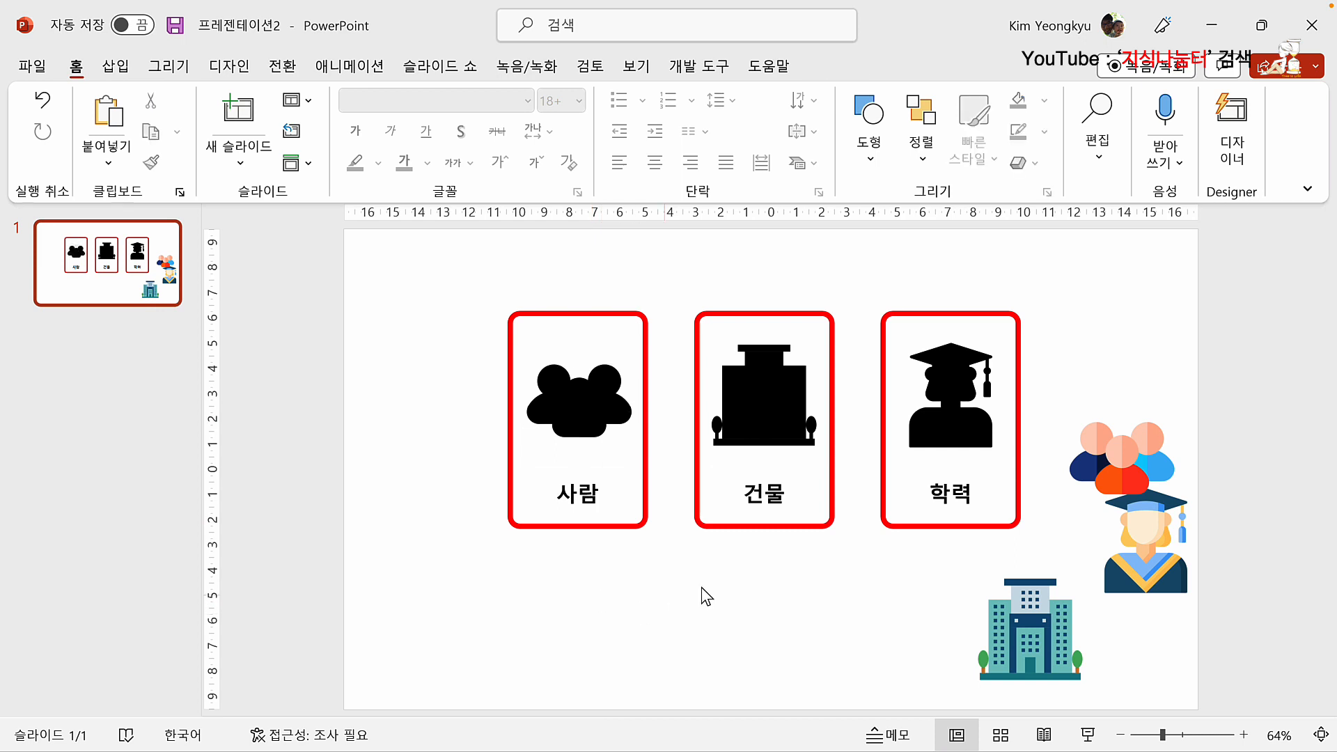
key("ctrl+z")
Step: Group the 사람 rectangle with its black group icon and label
left_click_drag(475, 264, 669, 597)
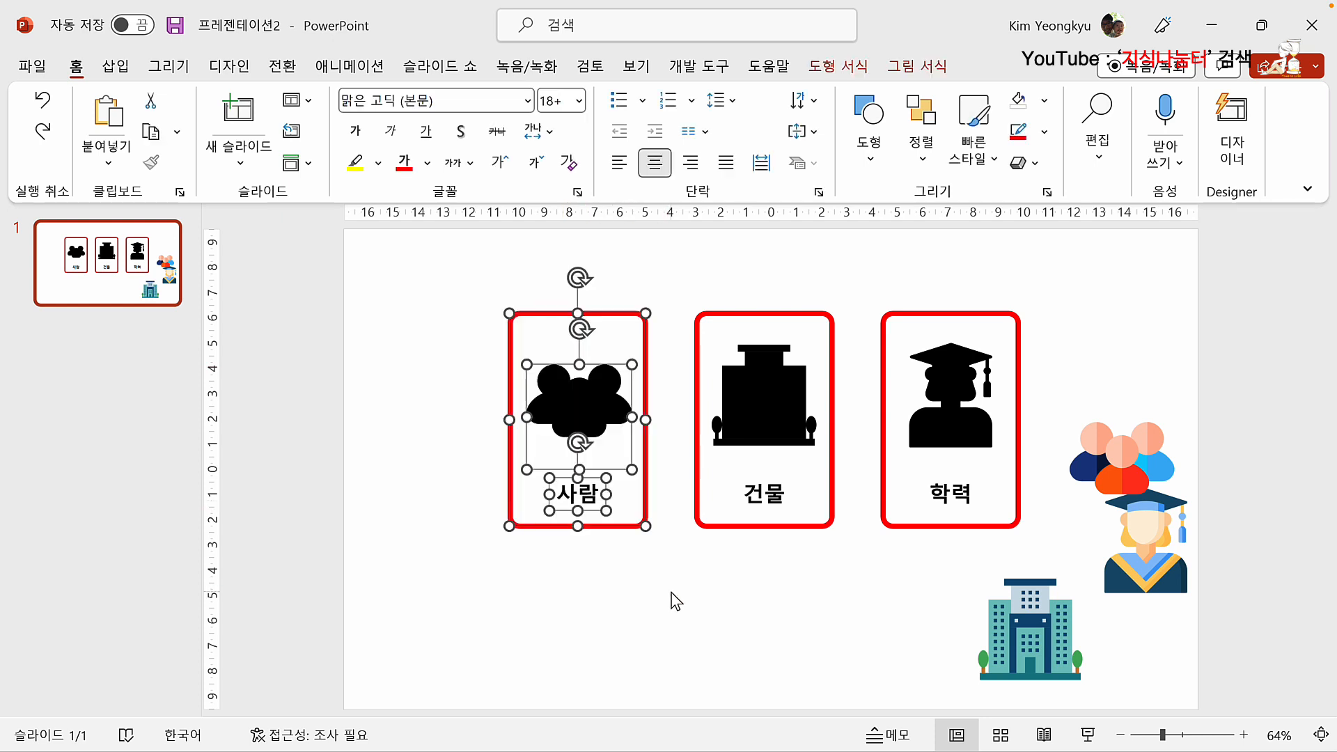
right_click(561, 383)
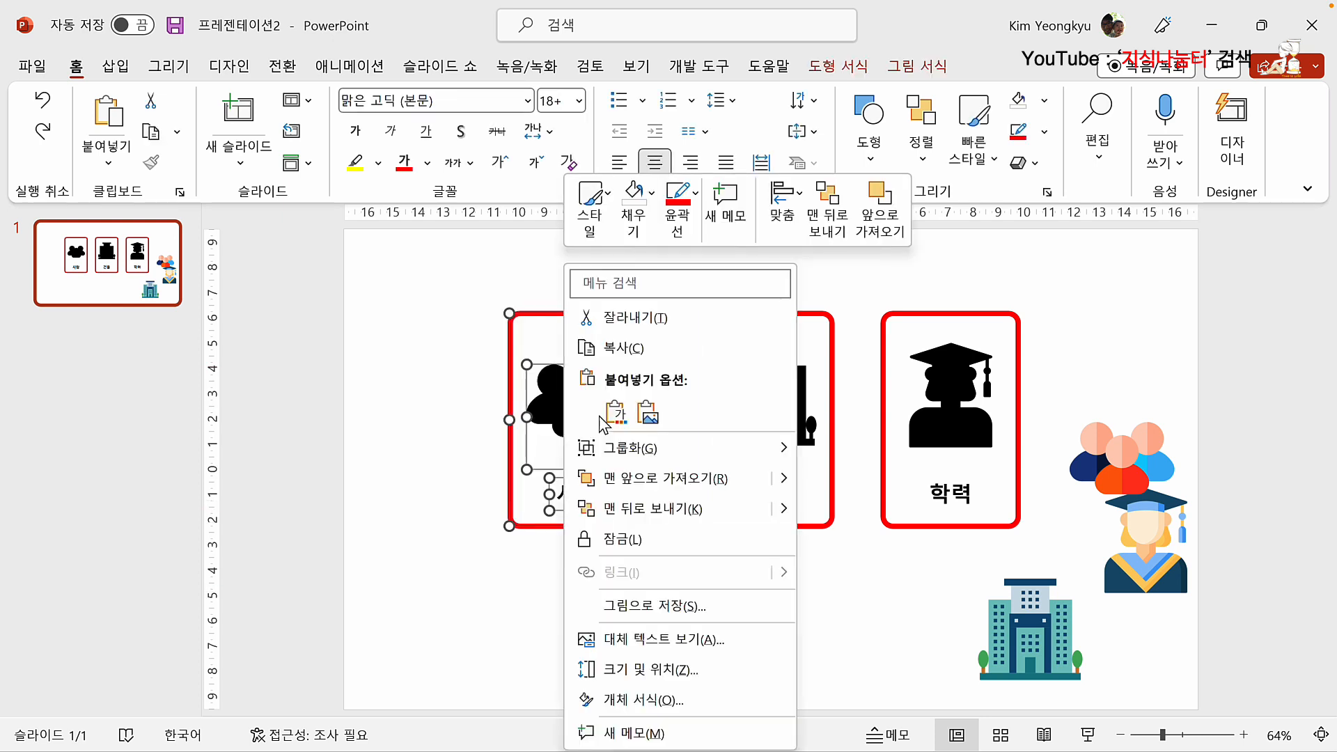
mouse_move(703, 455)
left_click(826, 451)
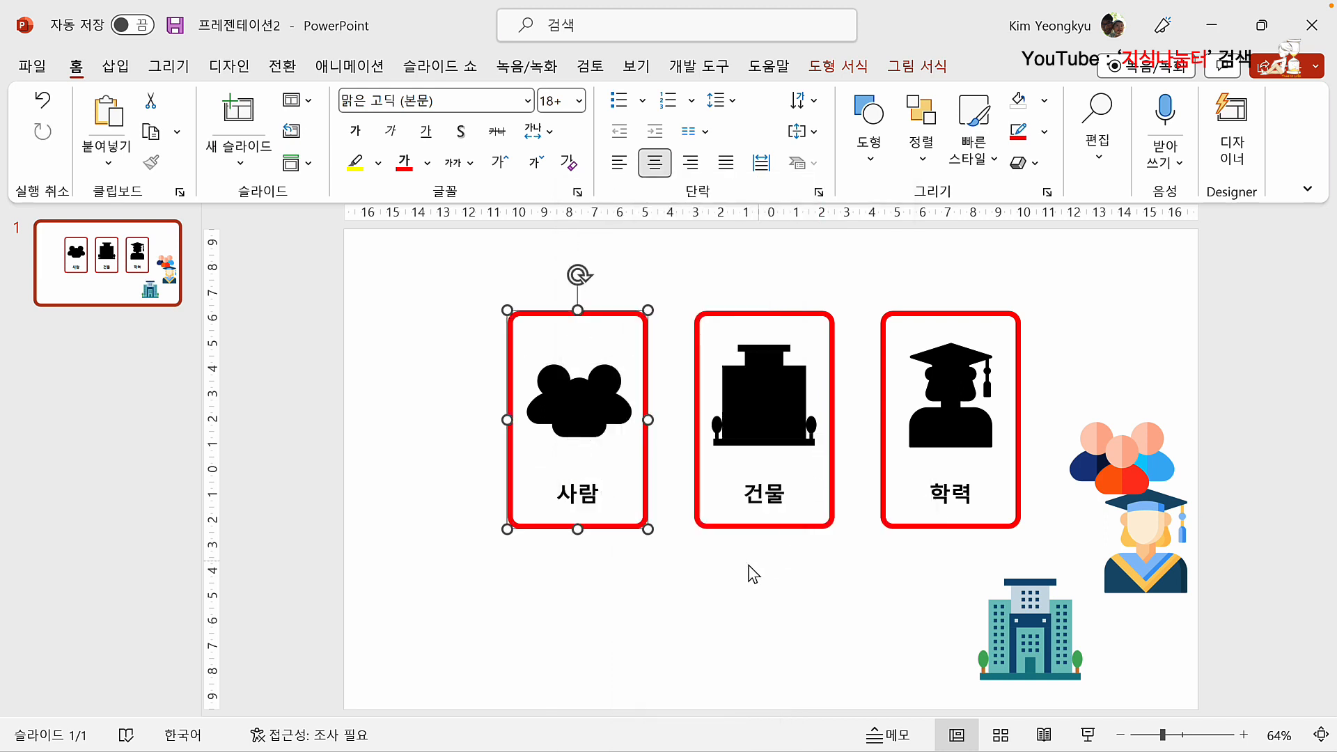
left_click(745, 570)
Step: Group the 건물 rectangle with its black building icon and label
left_click_drag(752, 411, 881, 606)
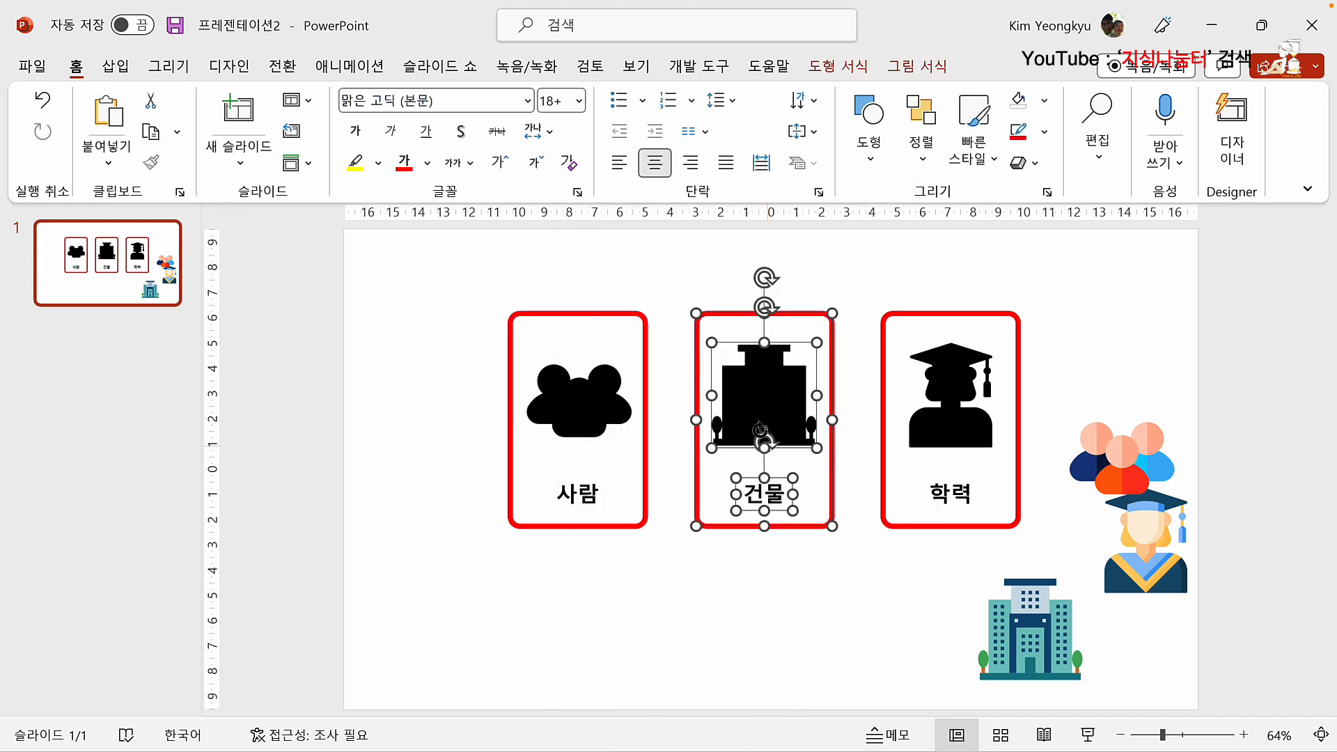
right_click(760, 405)
mouse_move(811, 447)
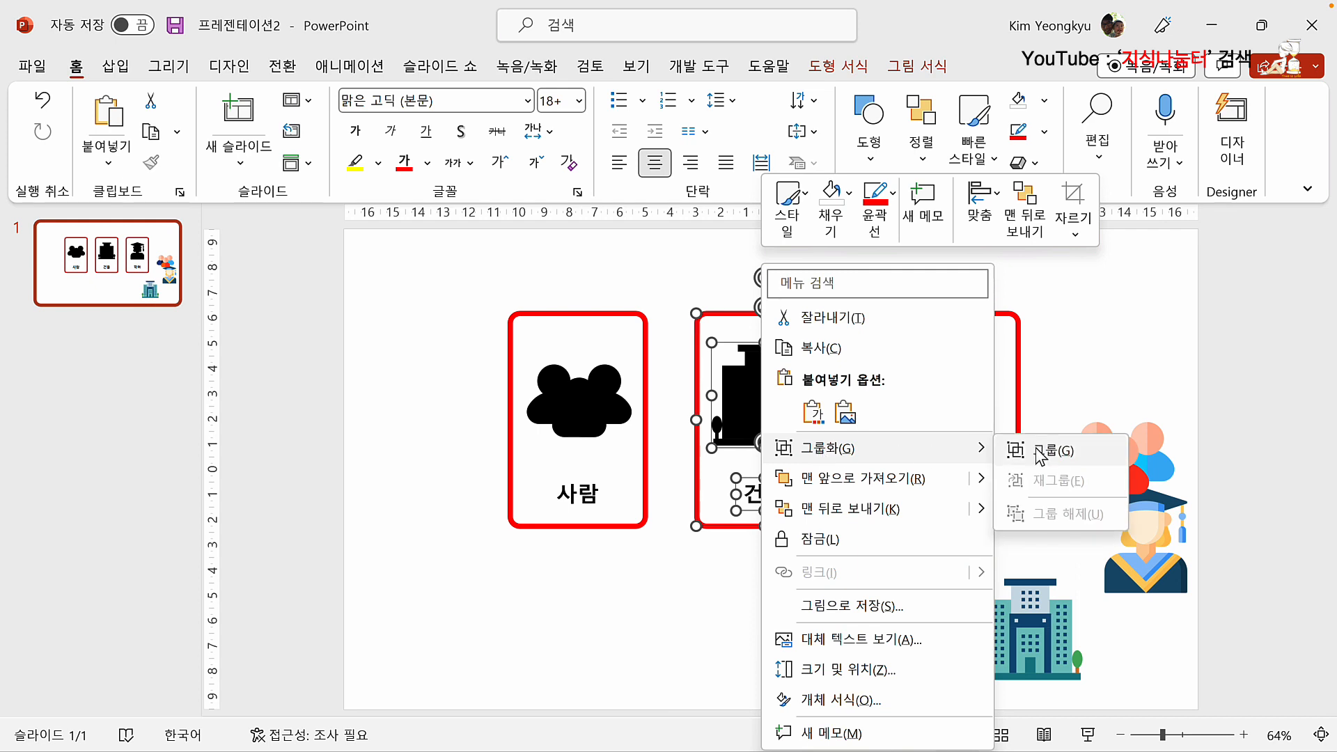
left_click(1045, 453)
left_click(866, 289)
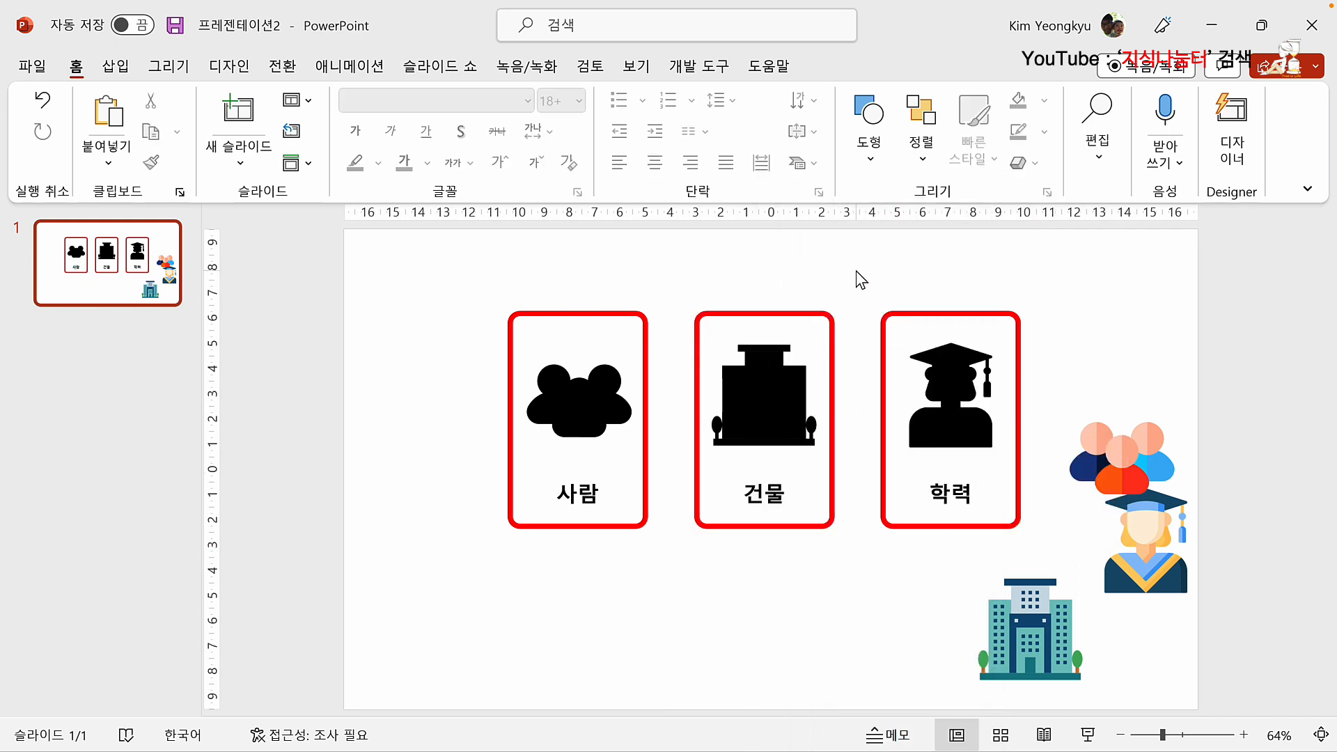
Step: Group the 학력 rectangle with its black graduate icon and label, and select each of the three cards to check the grouping
left_click_drag(856, 270, 1037, 592)
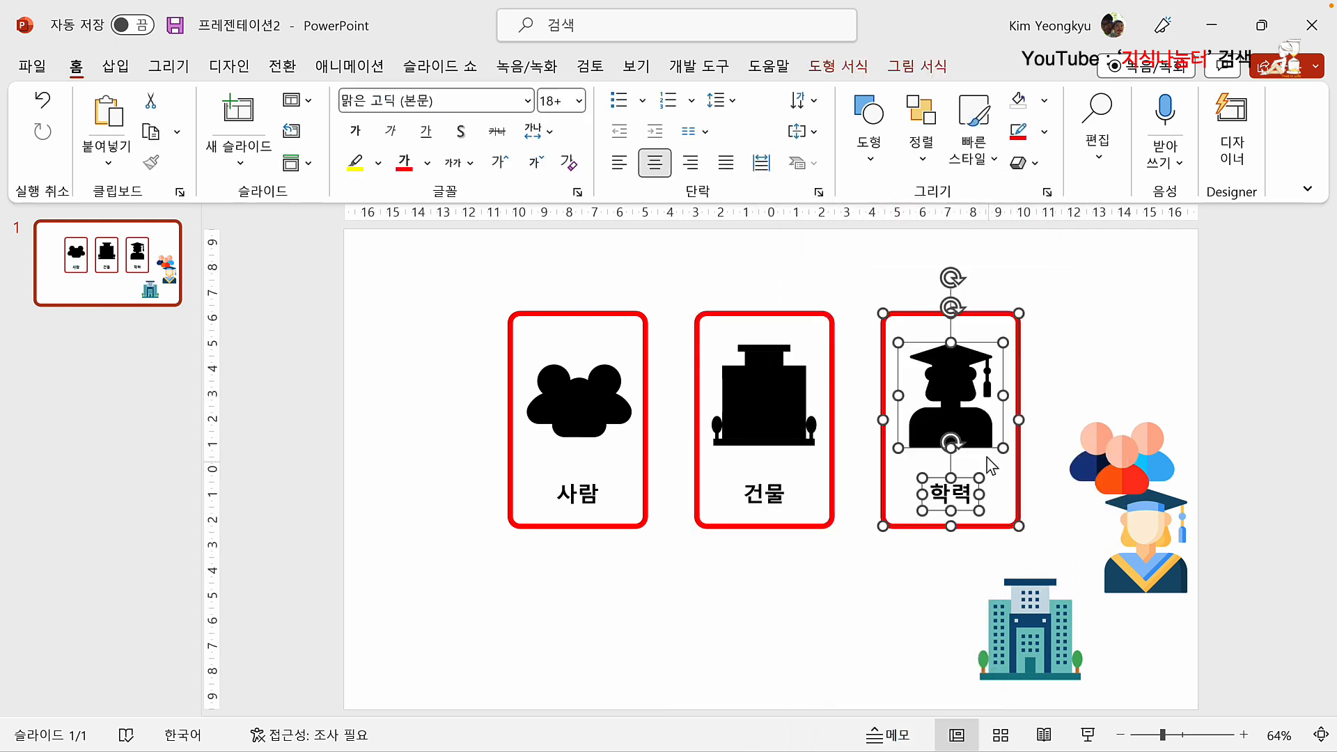
right_click(941, 395)
mouse_move(989, 449)
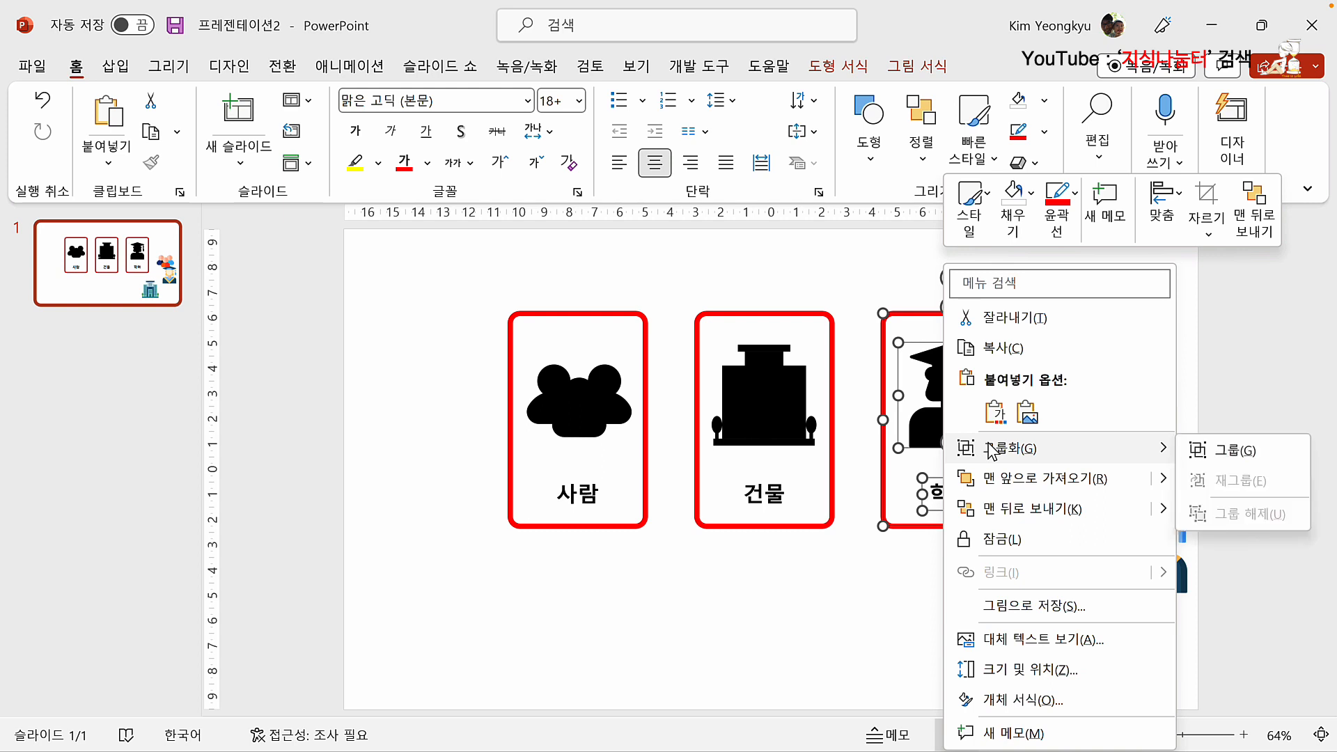
left_click(1224, 452)
left_click(729, 597)
left_click(596, 474)
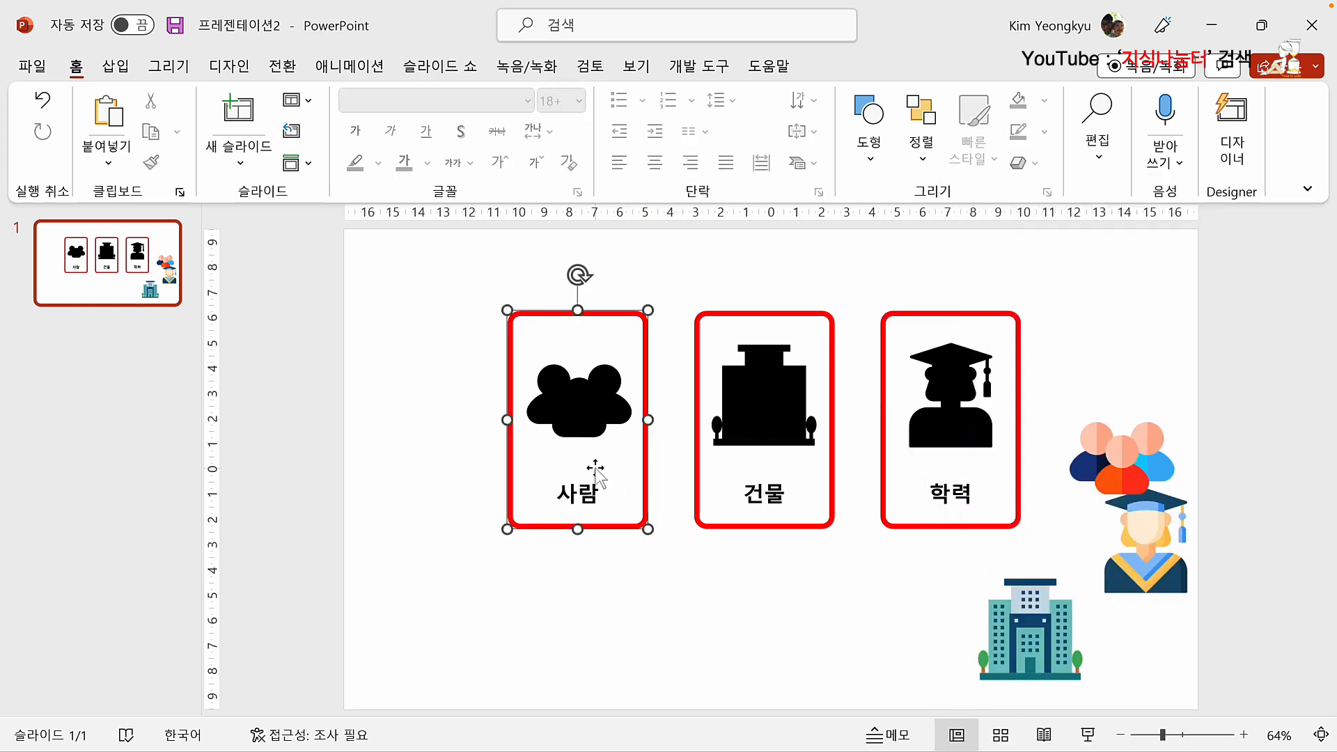
left_click(746, 470)
left_click(762, 494)
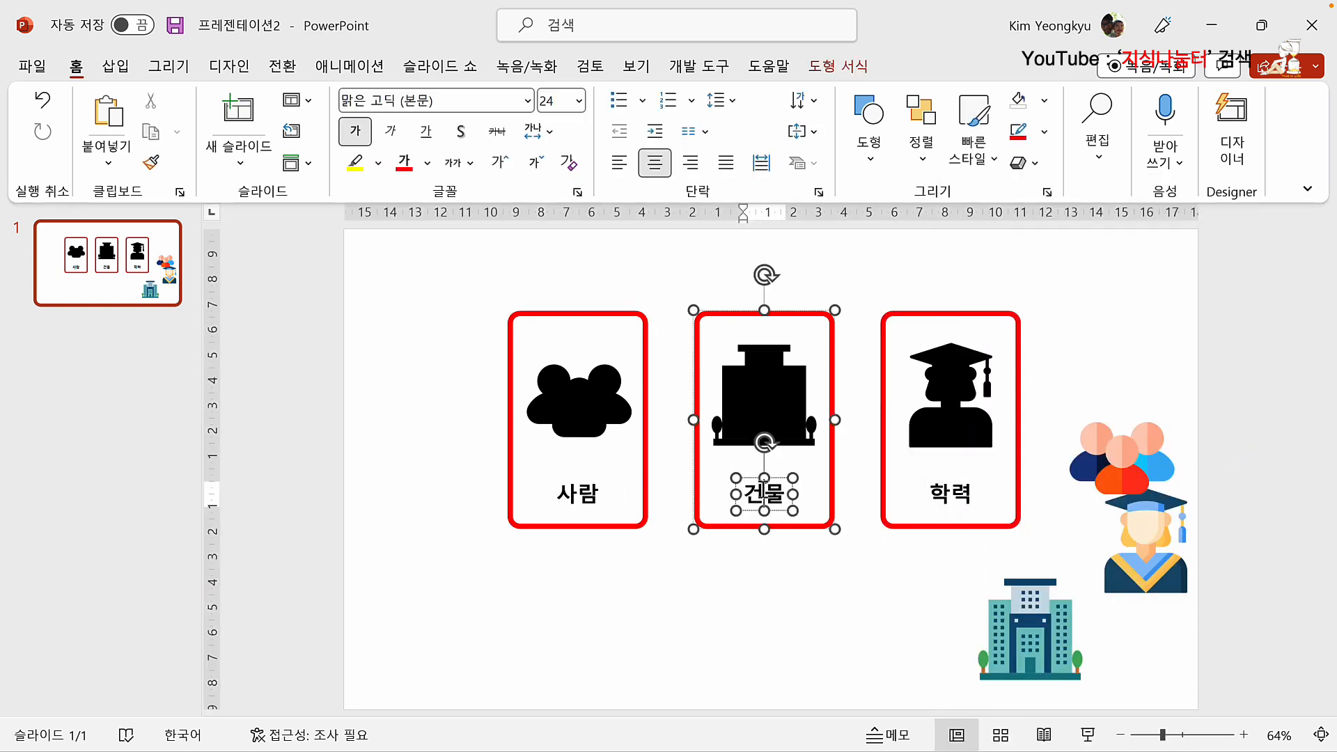
left_click(941, 423)
left_click(829, 587)
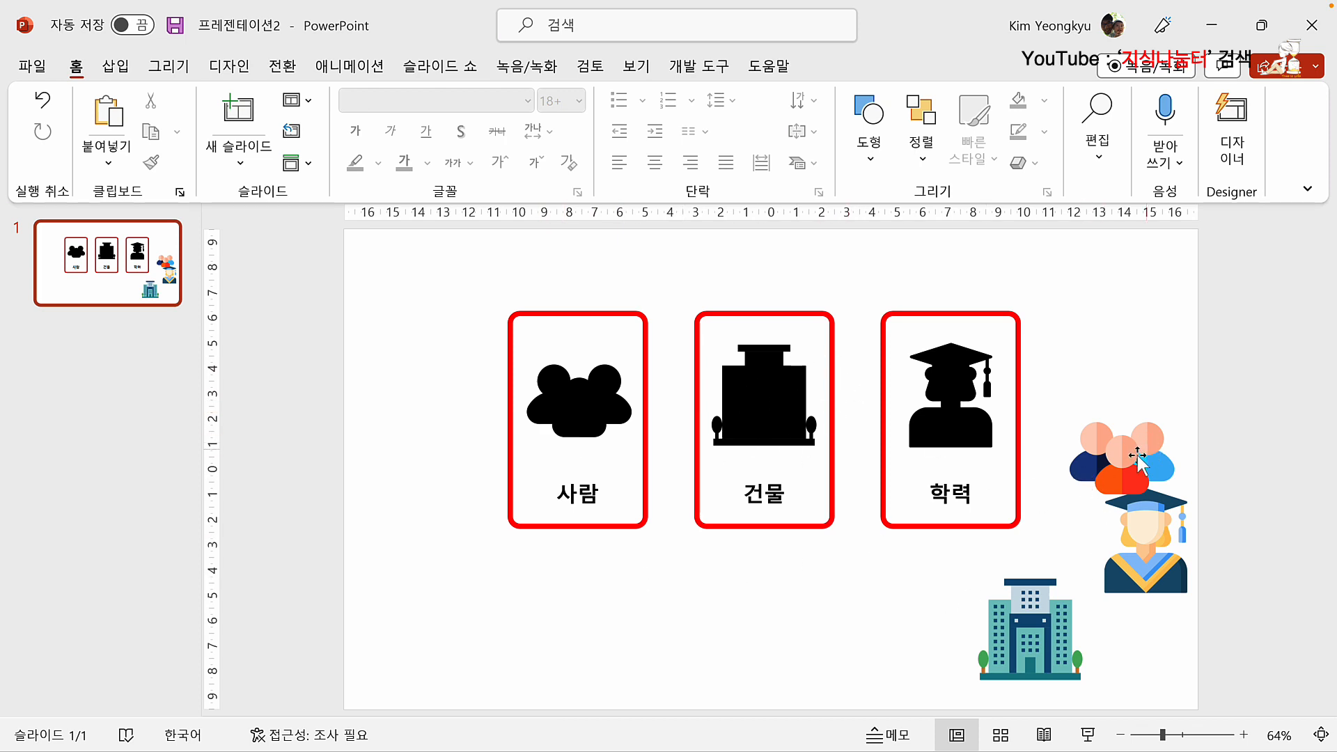
Step: Place the coloured group, building and graduate icons exactly over their black counterparts in the three cards
left_click_drag(1138, 456, 548, 373)
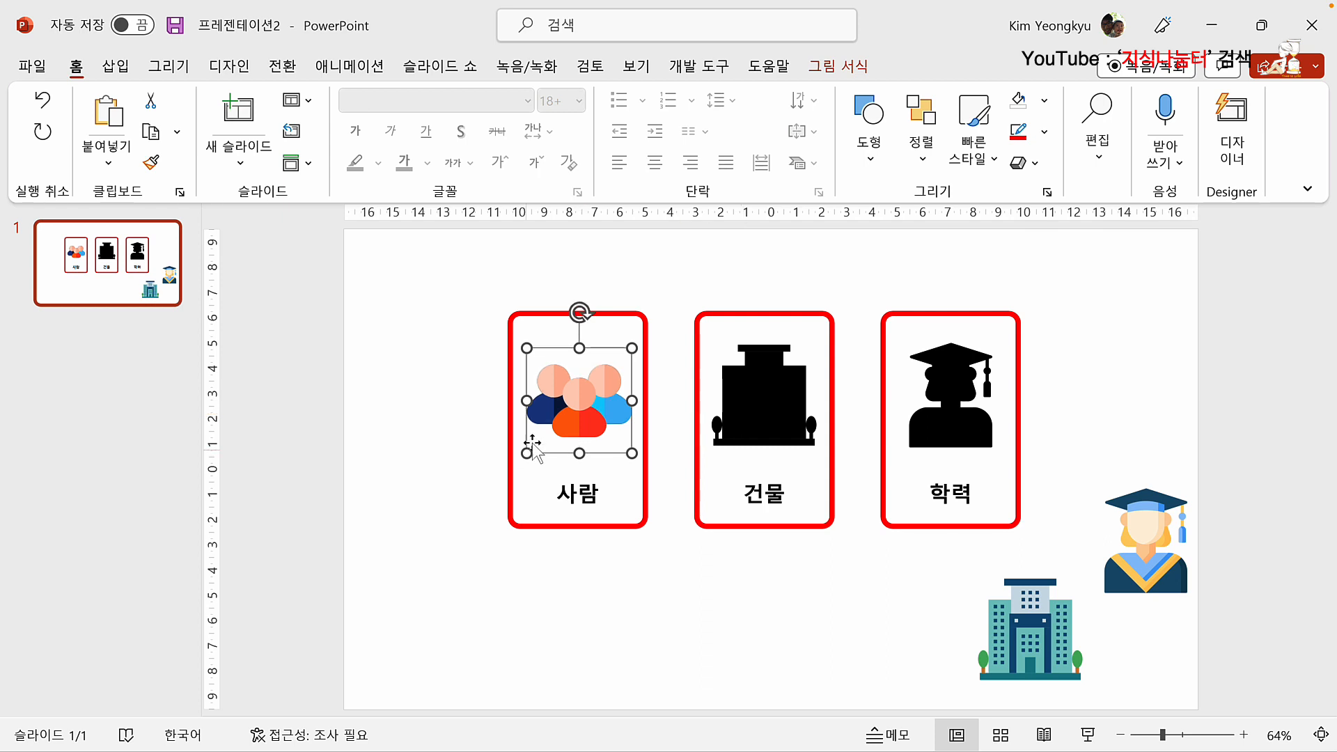
left_click(754, 600)
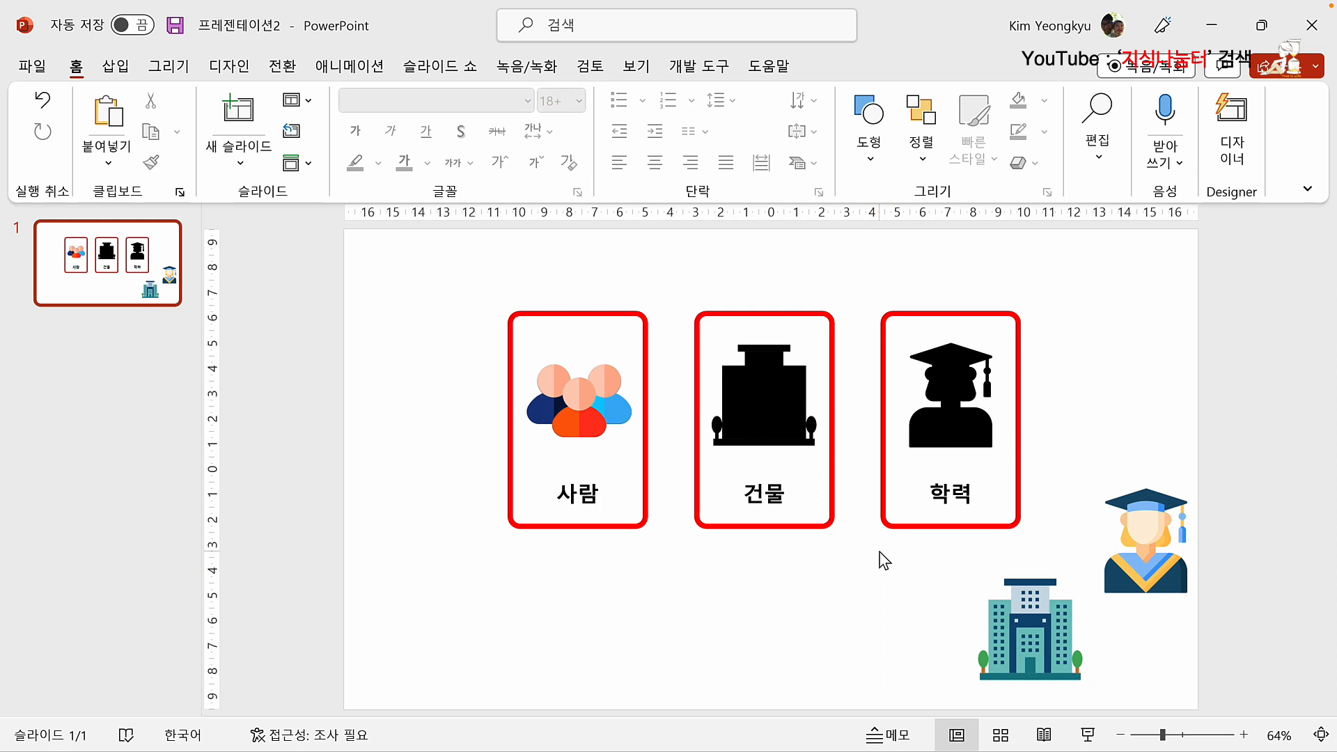
left_click_drag(1019, 611, 770, 400)
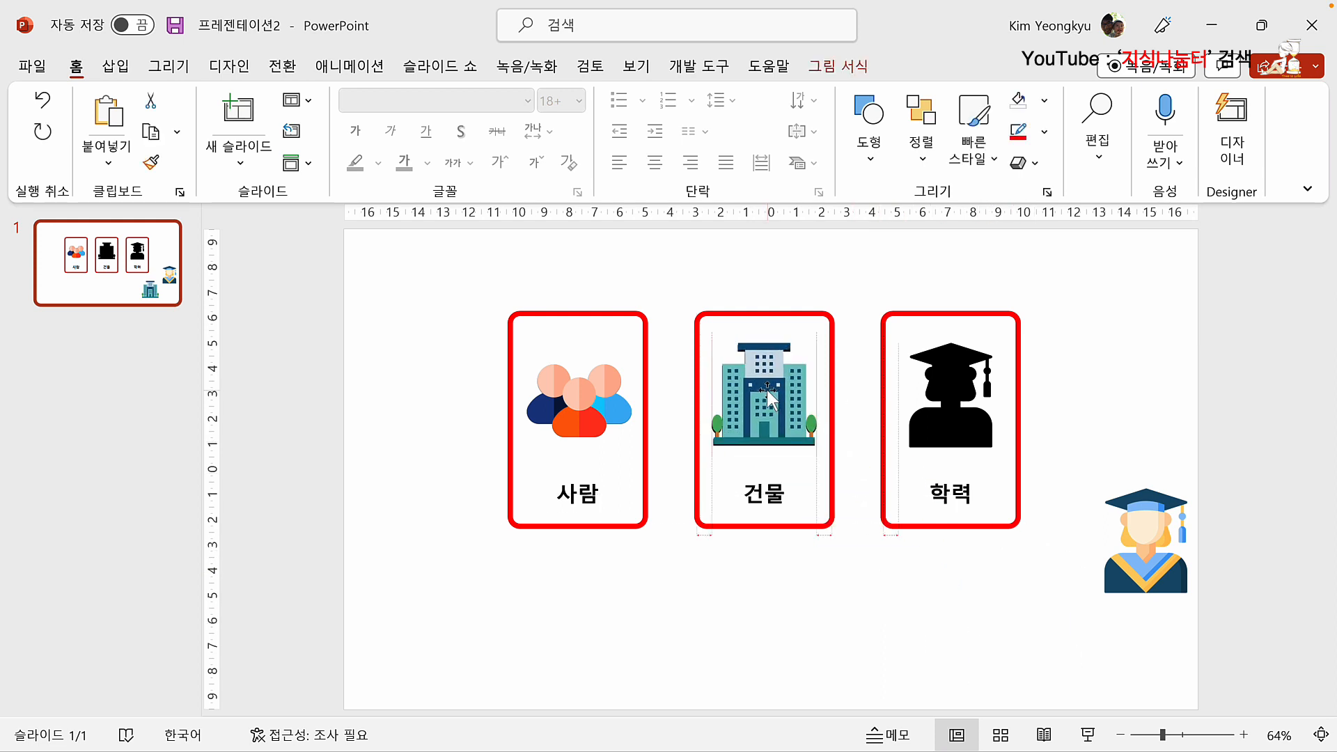
left_click_drag(769, 394, 769, 395)
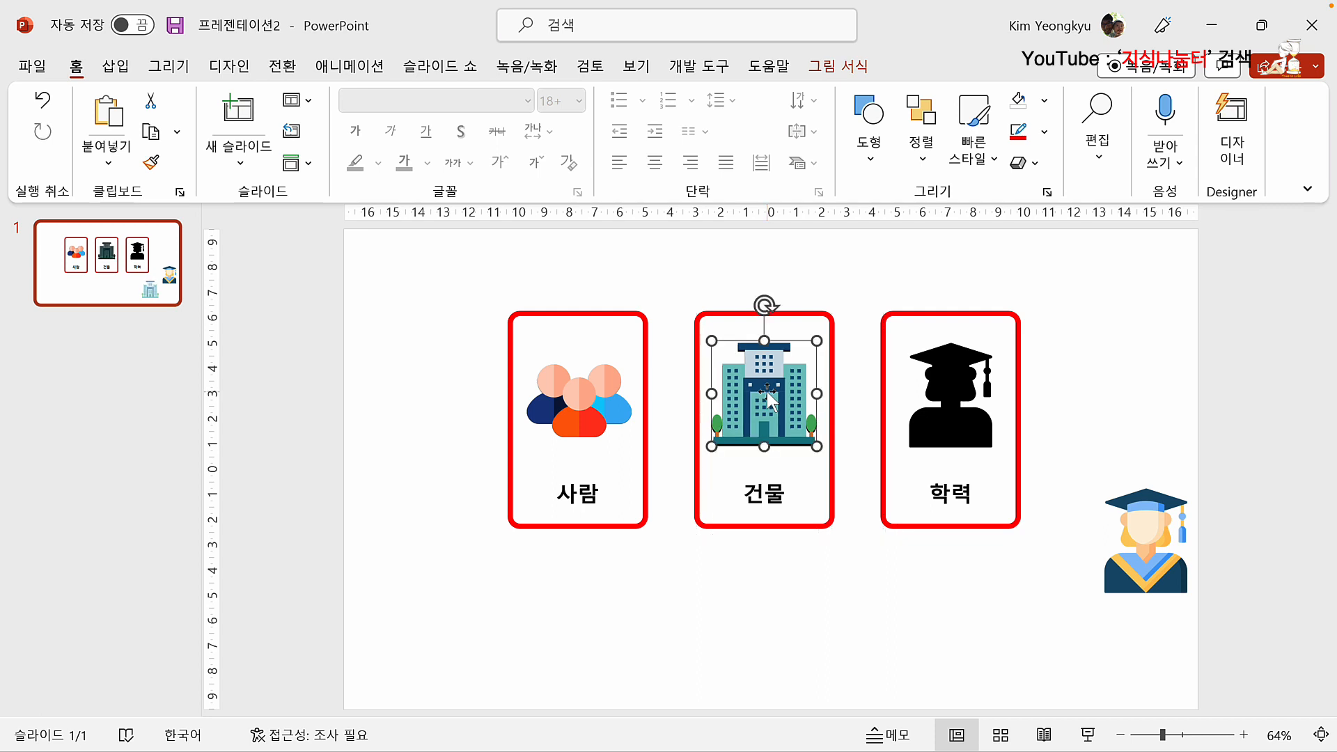
key("ctrl+Down")
key("ctrl+Down")
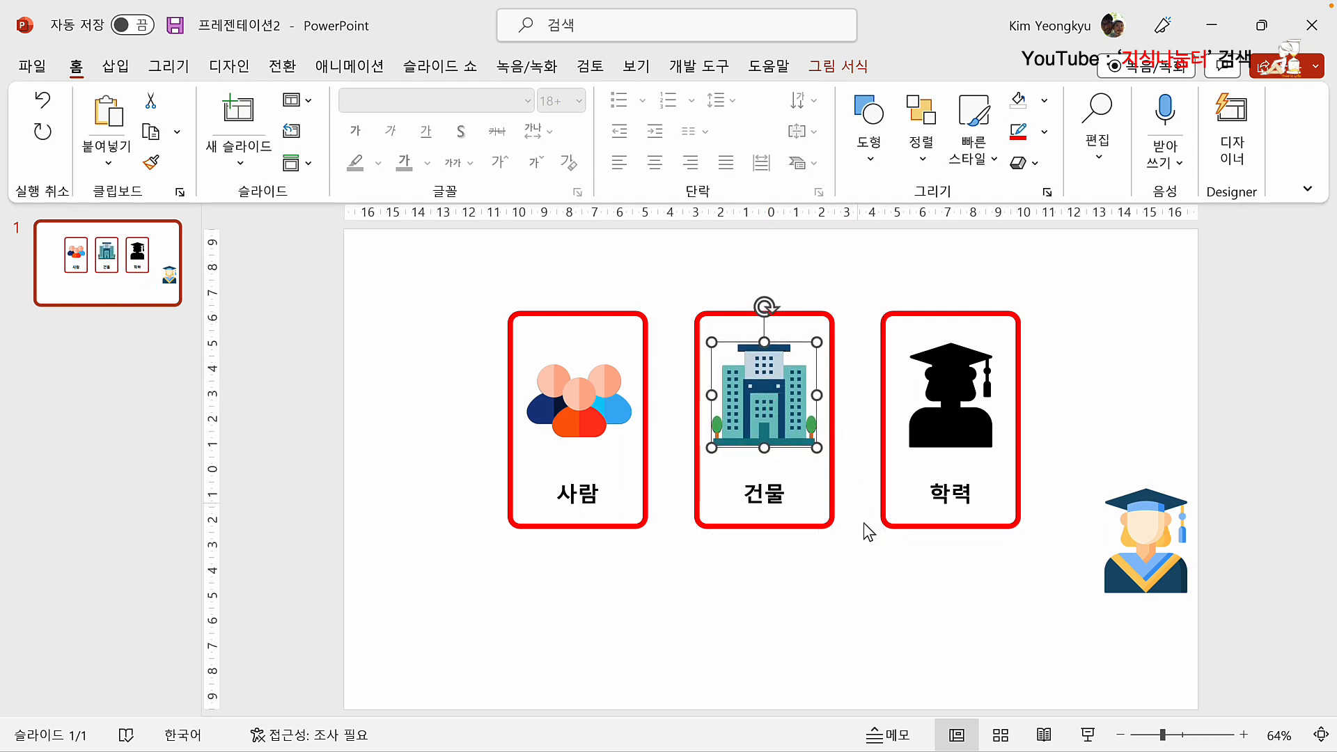
left_click(876, 597)
left_click(1156, 555)
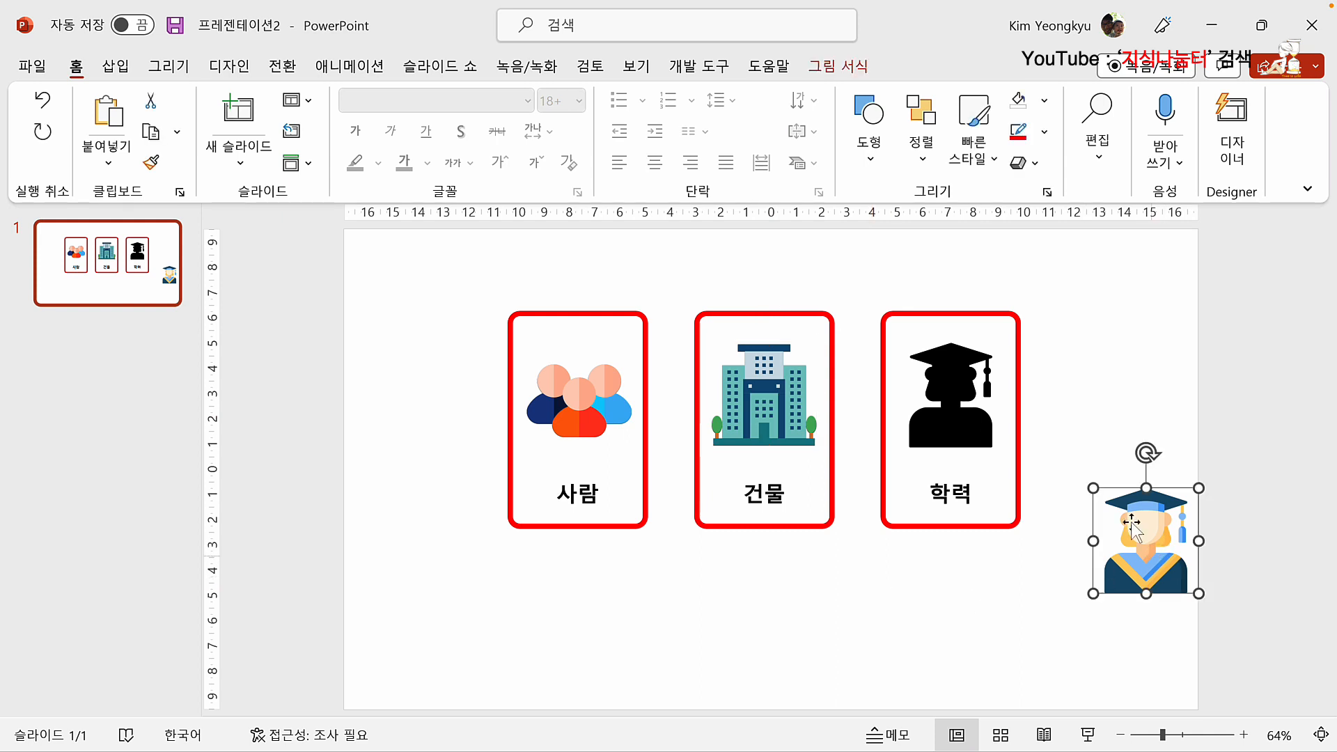
left_click_drag(1154, 555, 954, 411)
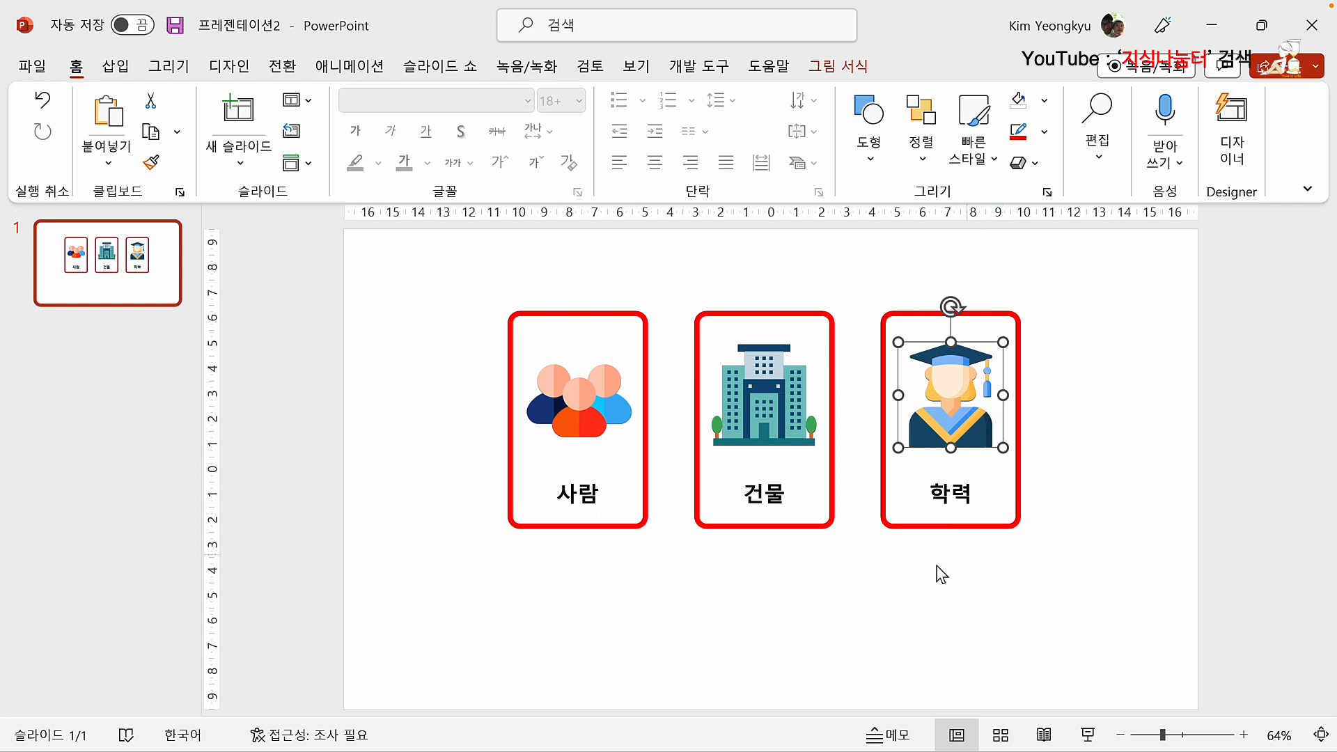
left_click(983, 582)
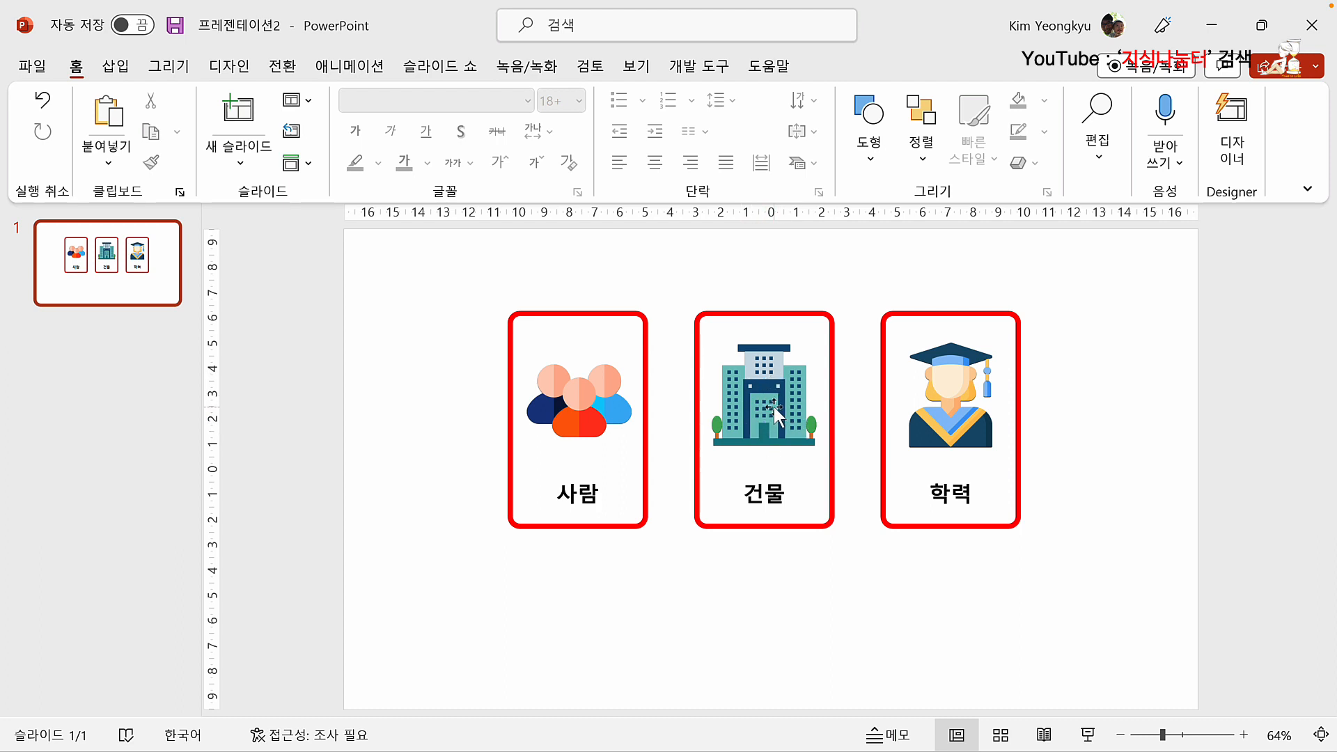
Step: Move the coloured building icon below the 건물 card to expose the black icon, and undo the move
left_click_drag(800, 405, 790, 622)
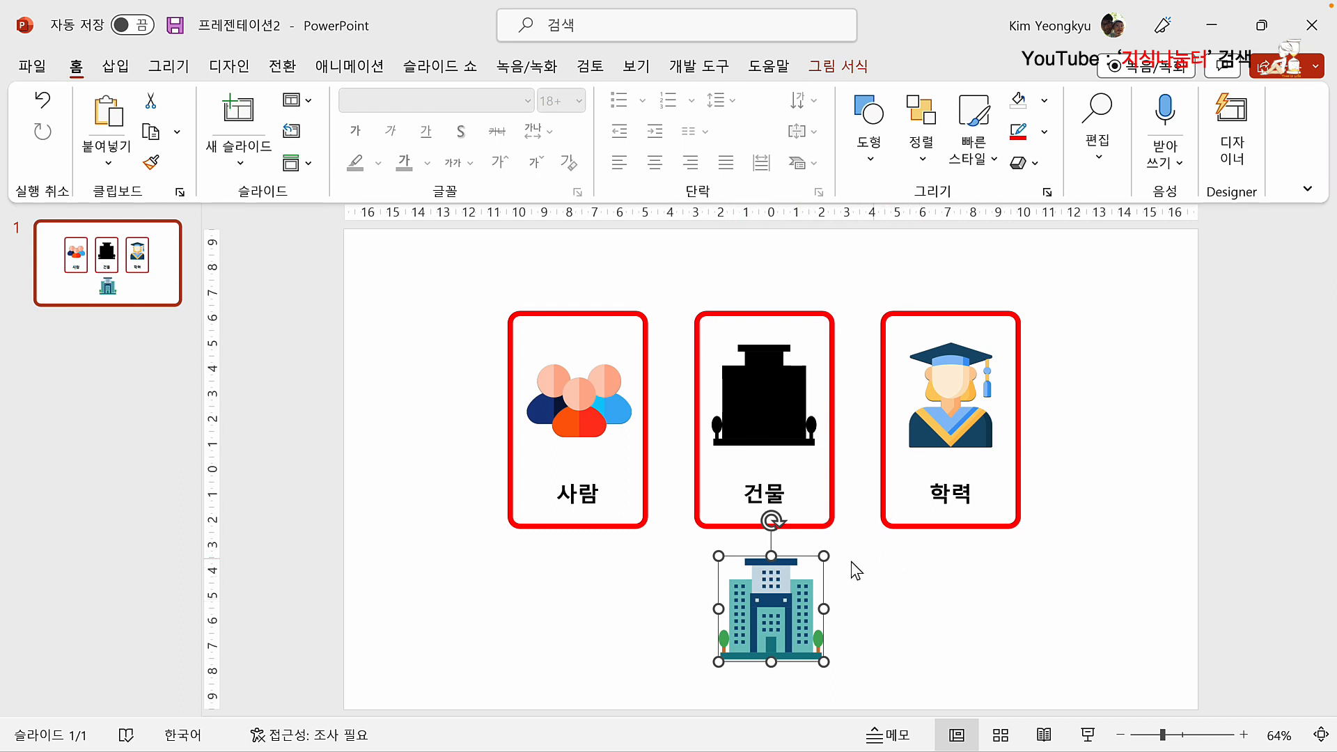
left_click(902, 599)
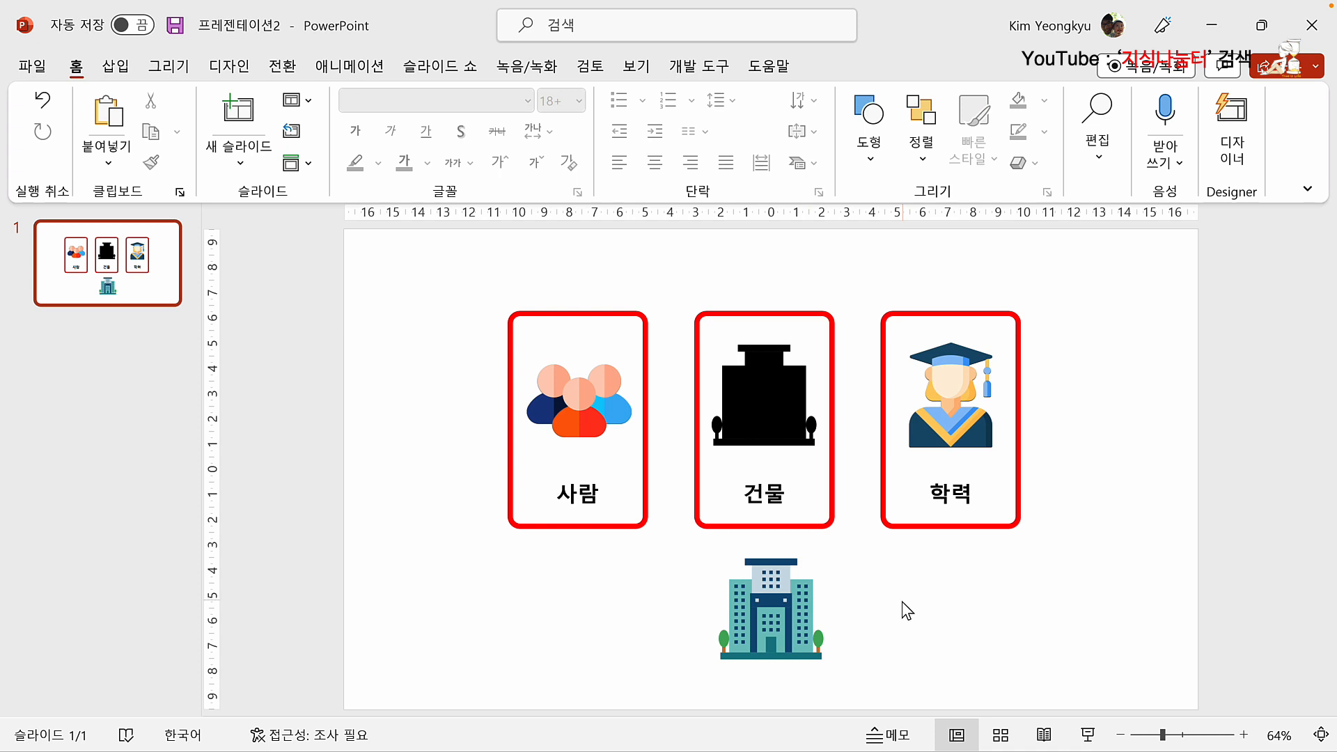
key("ctrl+z")
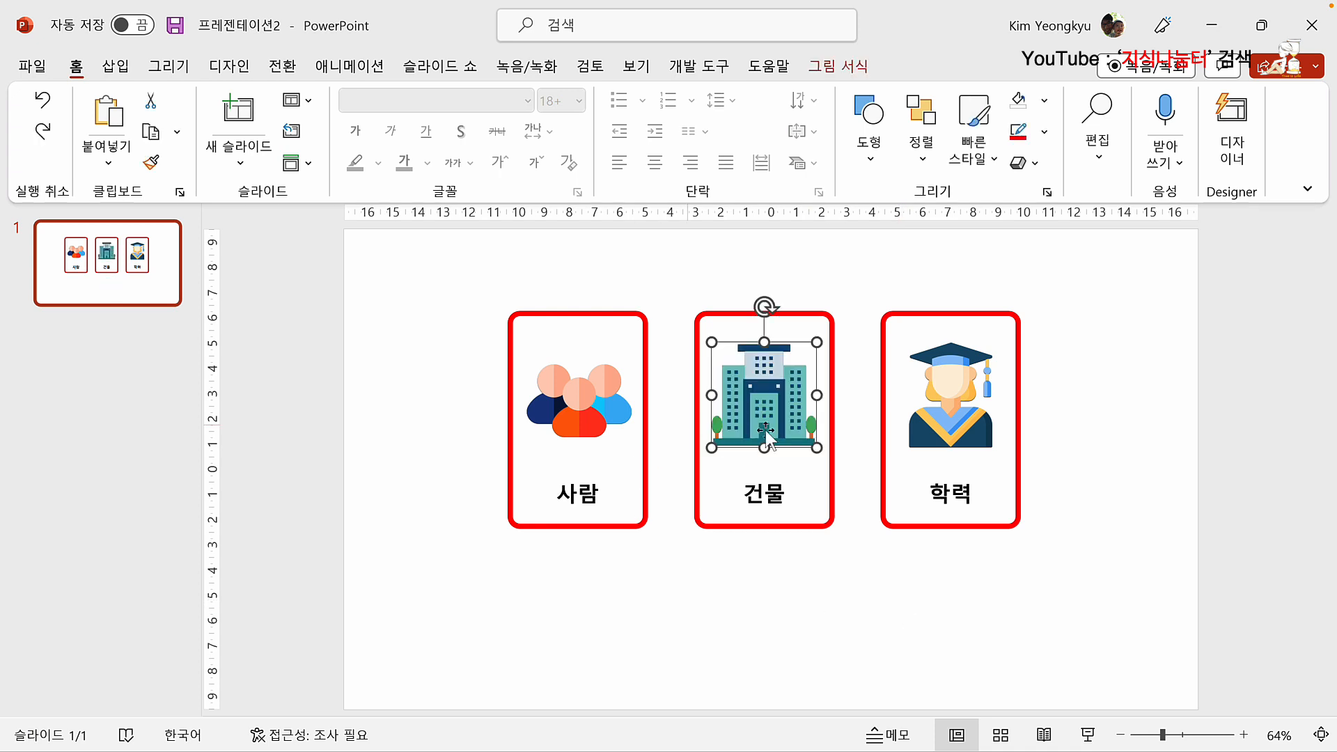
left_click(679, 594)
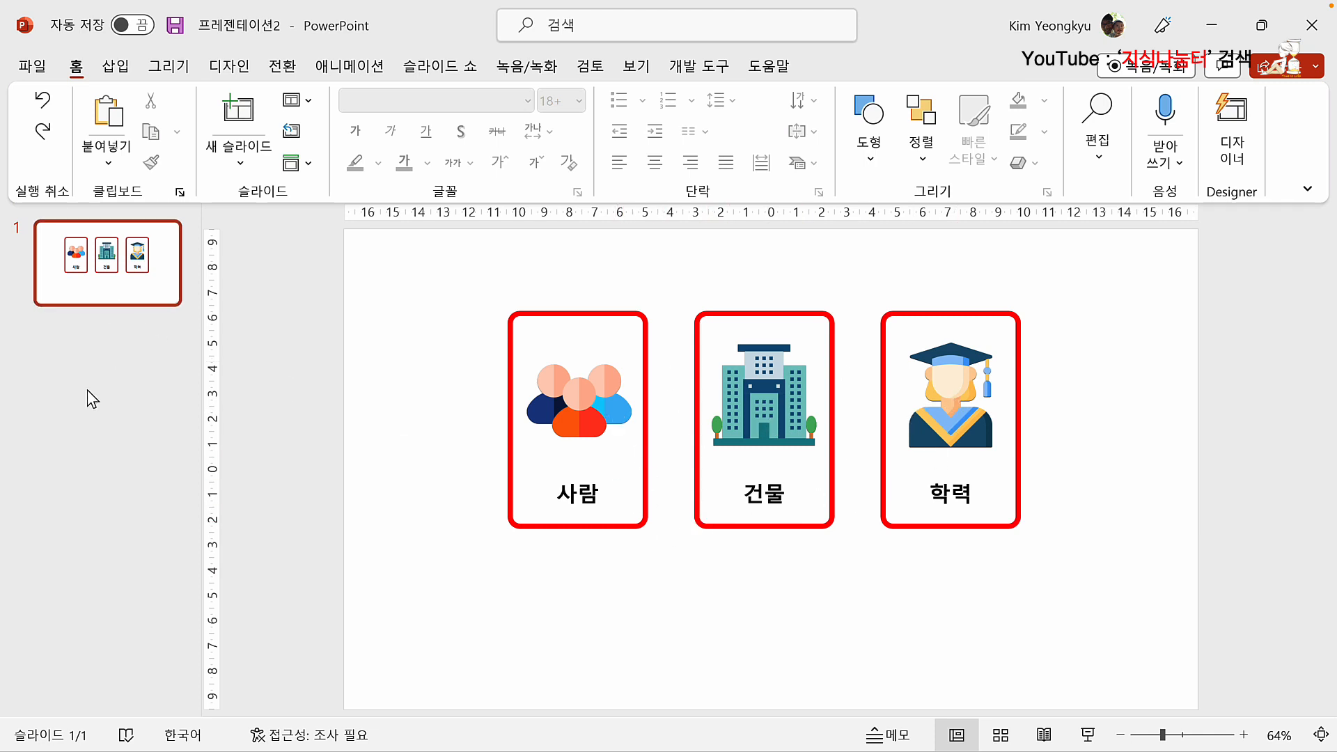
Step: Add four blank slides after slide 1 and return to slide 1
left_click(121, 284)
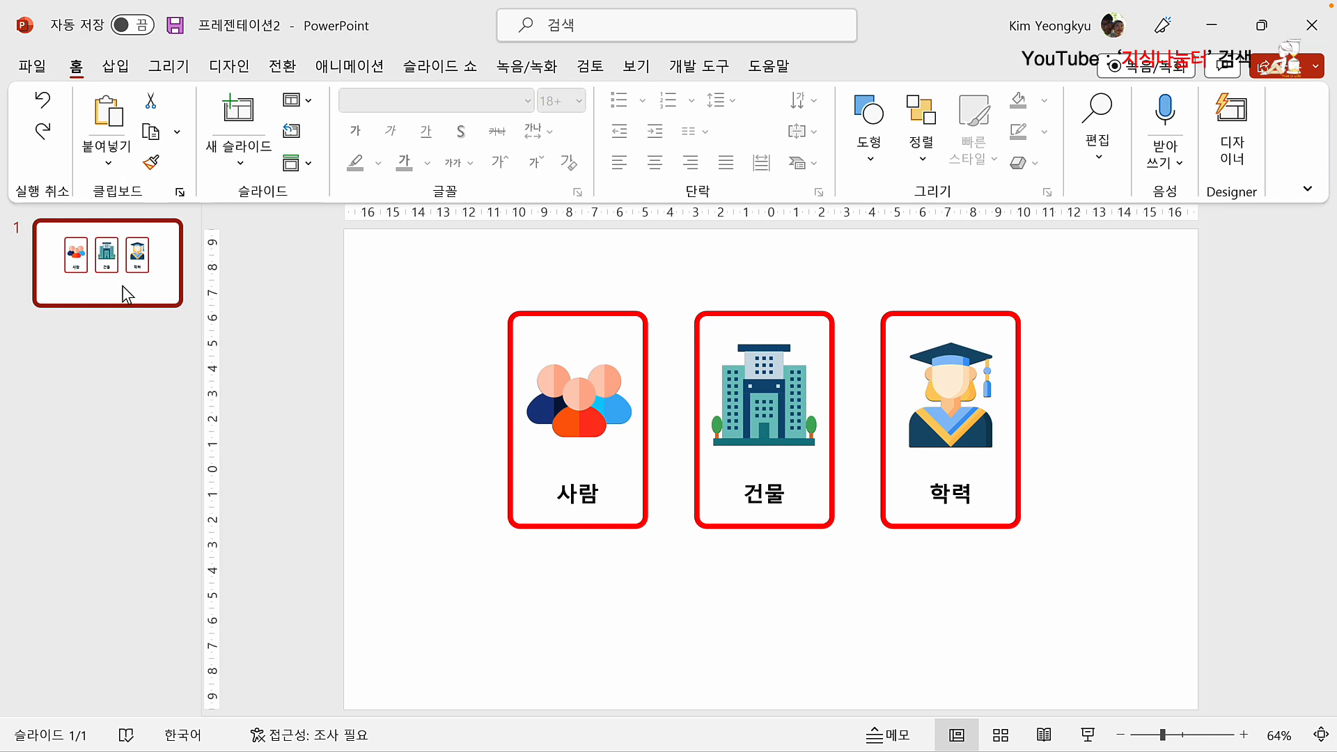
key("ctrl+m")
key("ctrl+m")
key("ctrl+m")
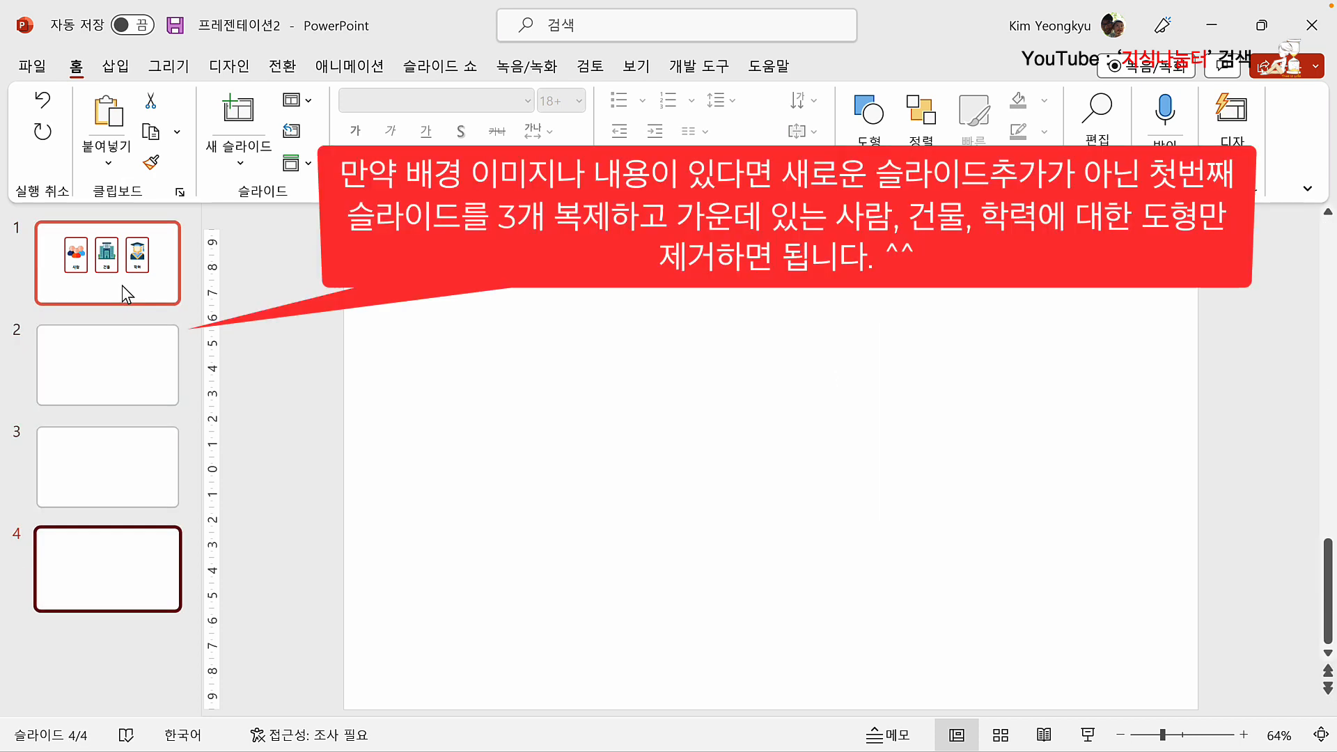
key("ctrl+m")
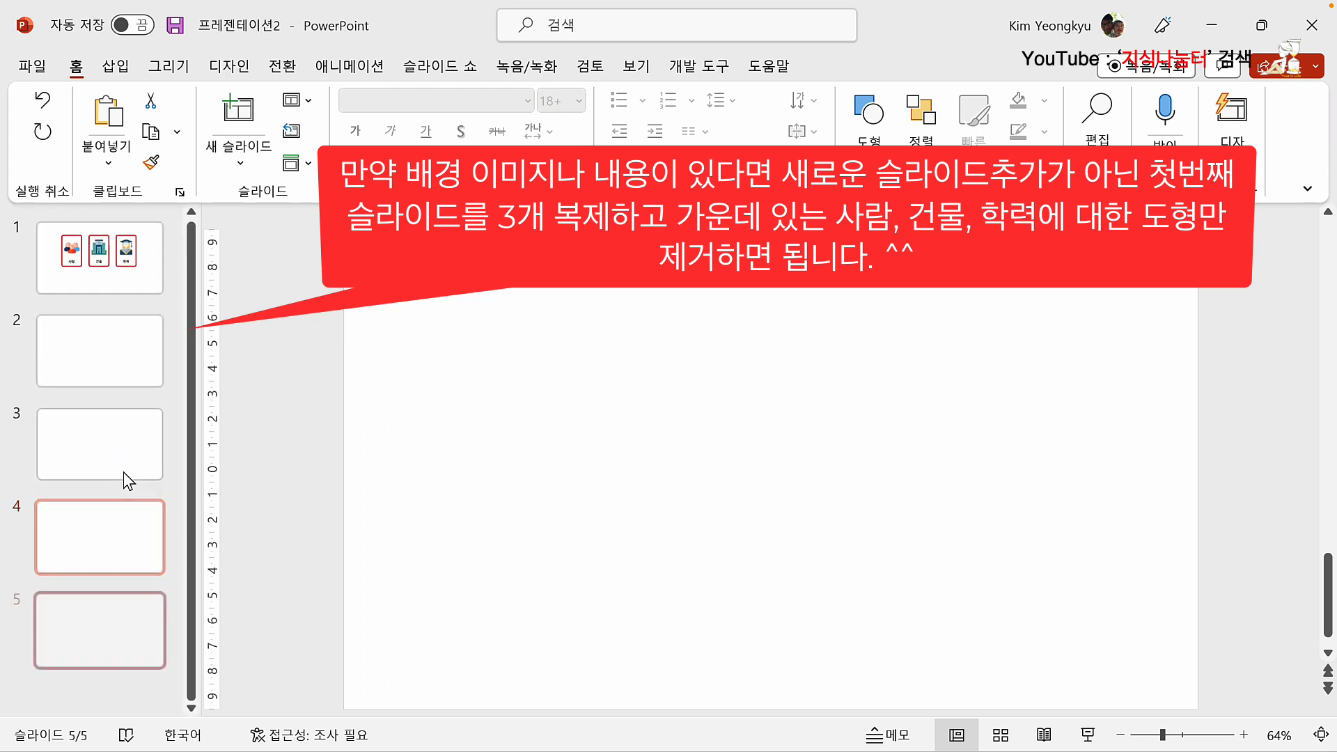
left_click(98, 281)
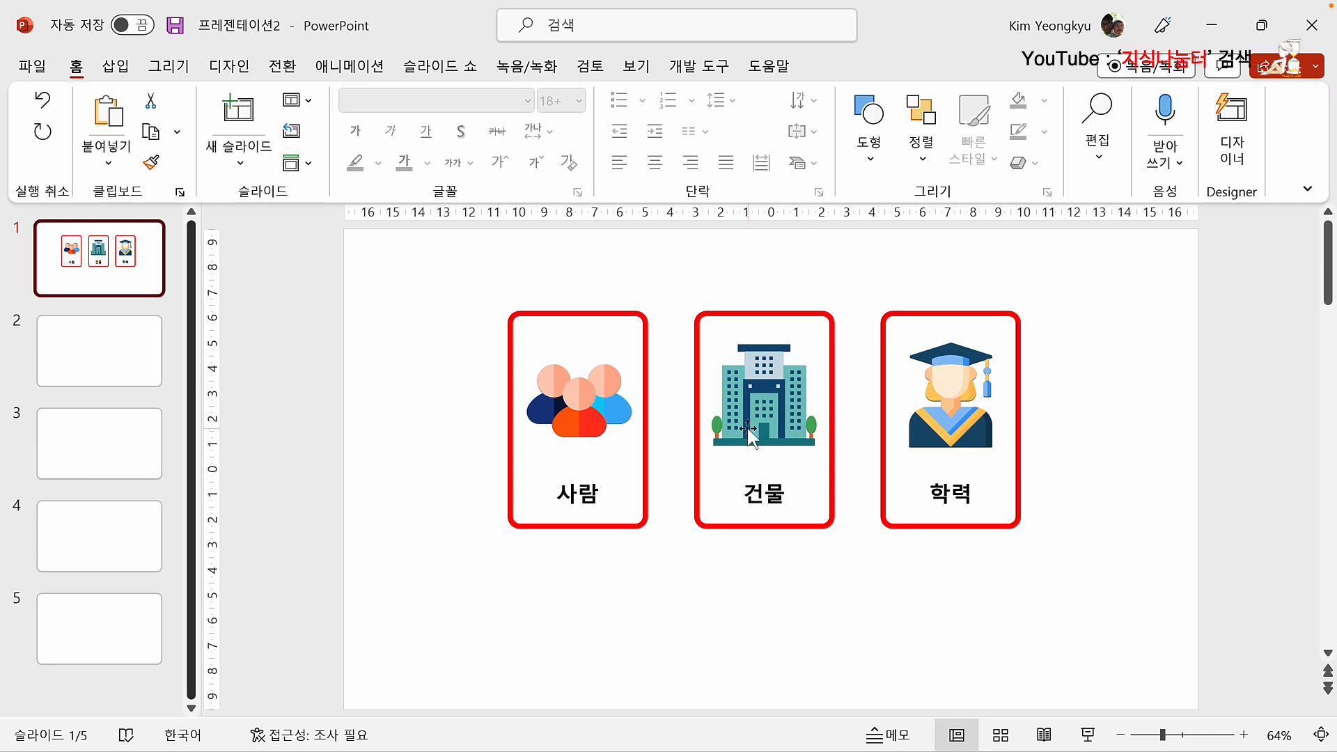
left_click(294, 308)
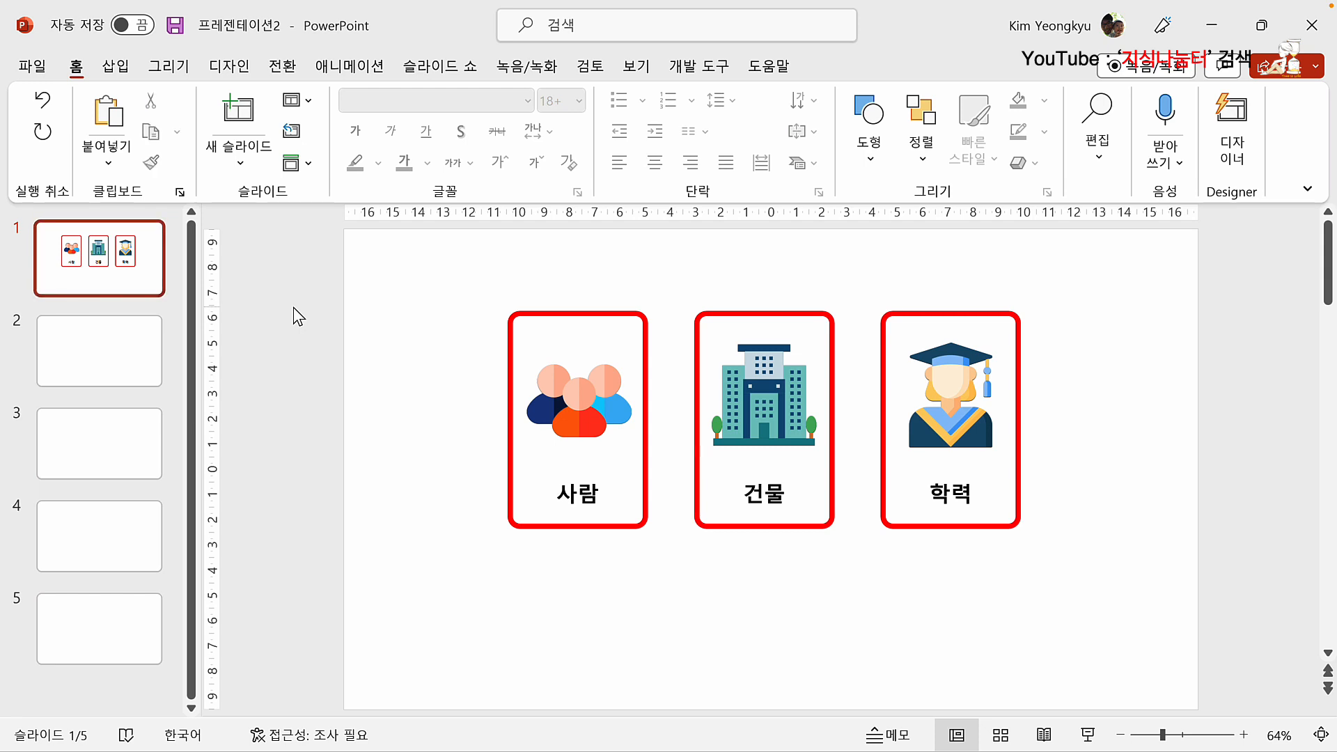